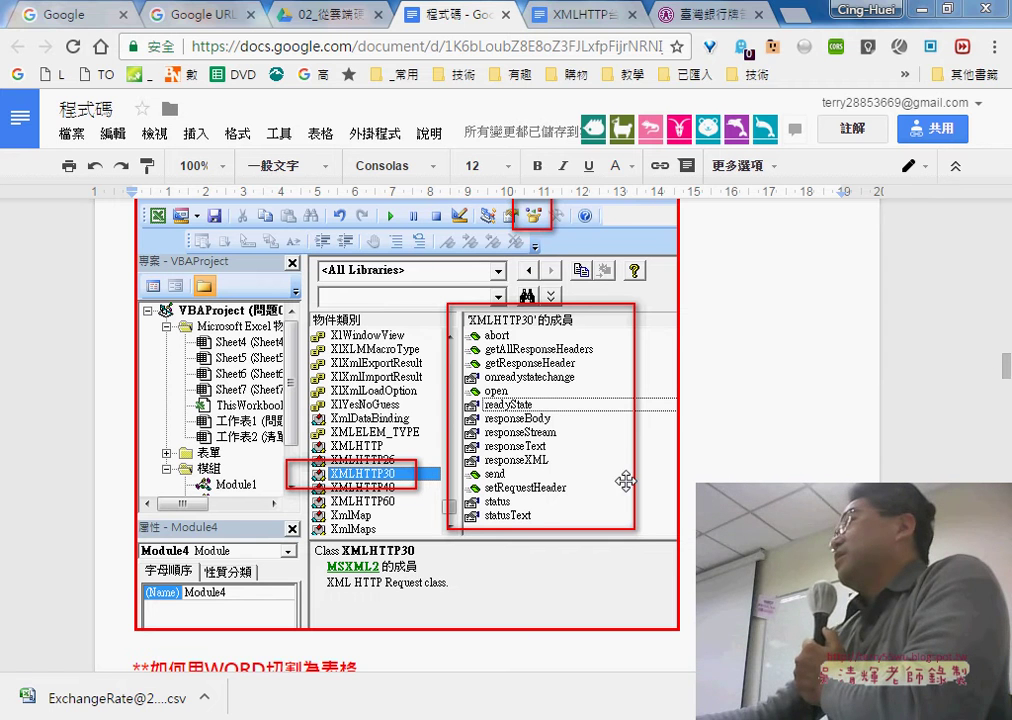
Highlight Range("A1") in the first XMLHTTP sub's code in yellow.
scroll(787, 470, up, 5)
scroll(760, 468, up, 5)
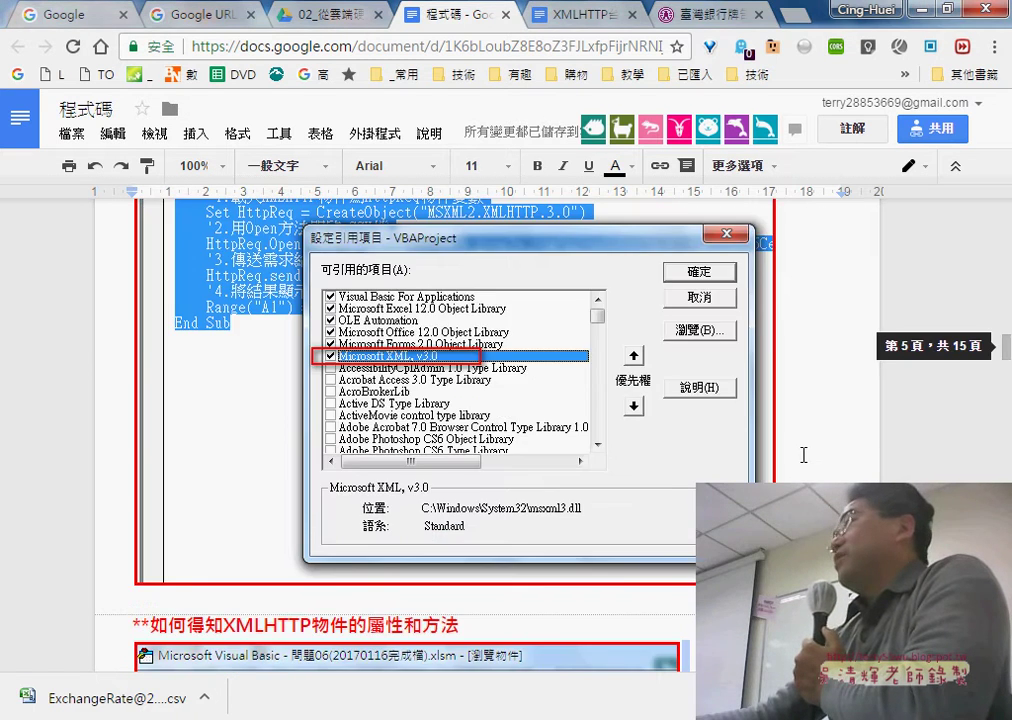
scroll(740, 467, up, 5)
scroll(717, 466, up, 2)
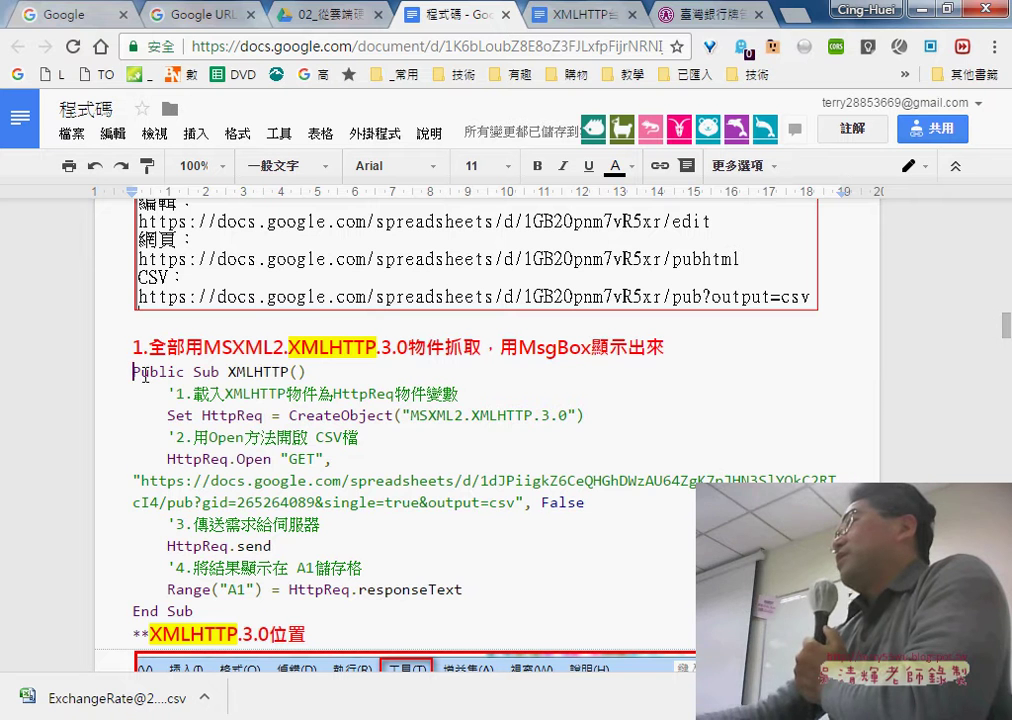
drag(134, 371, 276, 602)
drag(167, 590, 255, 590)
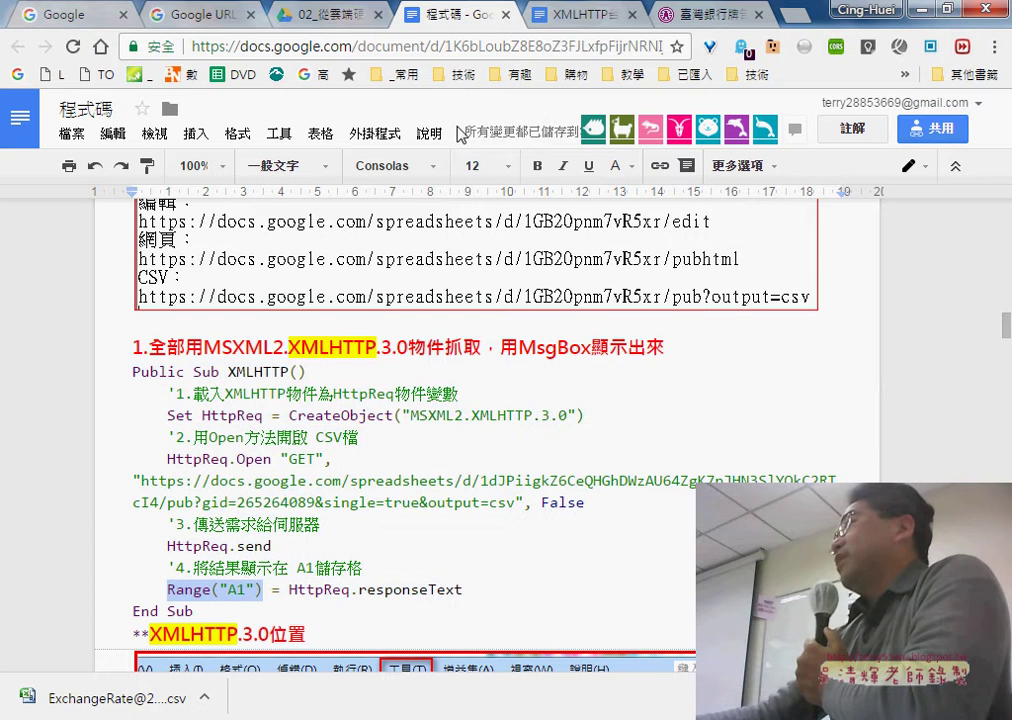
click(617, 165)
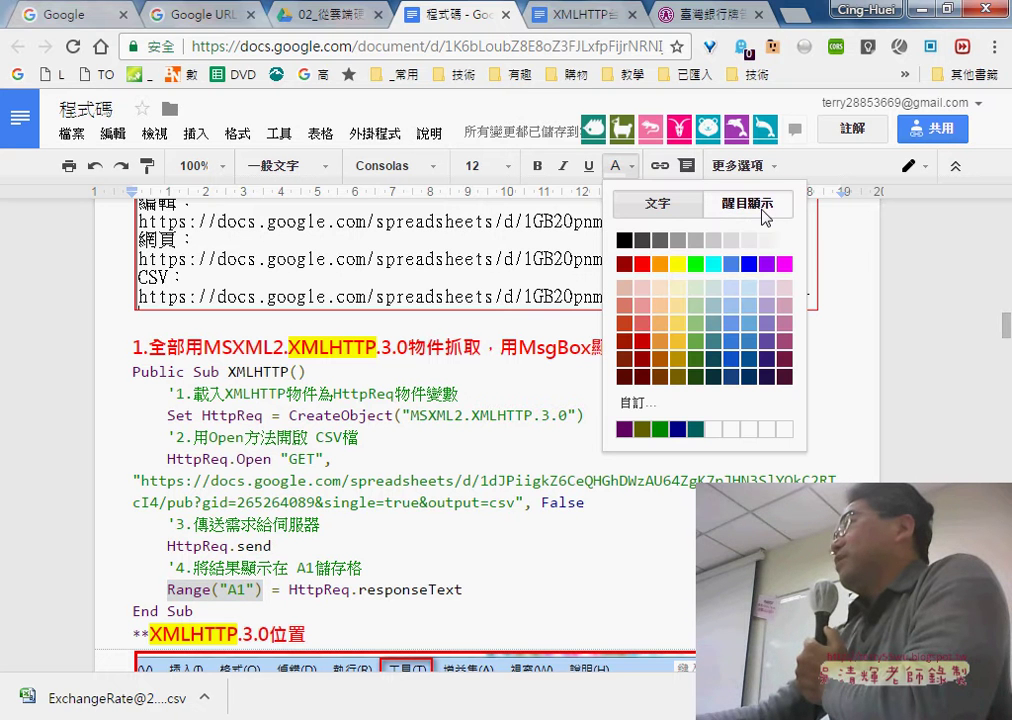
click(677, 263)
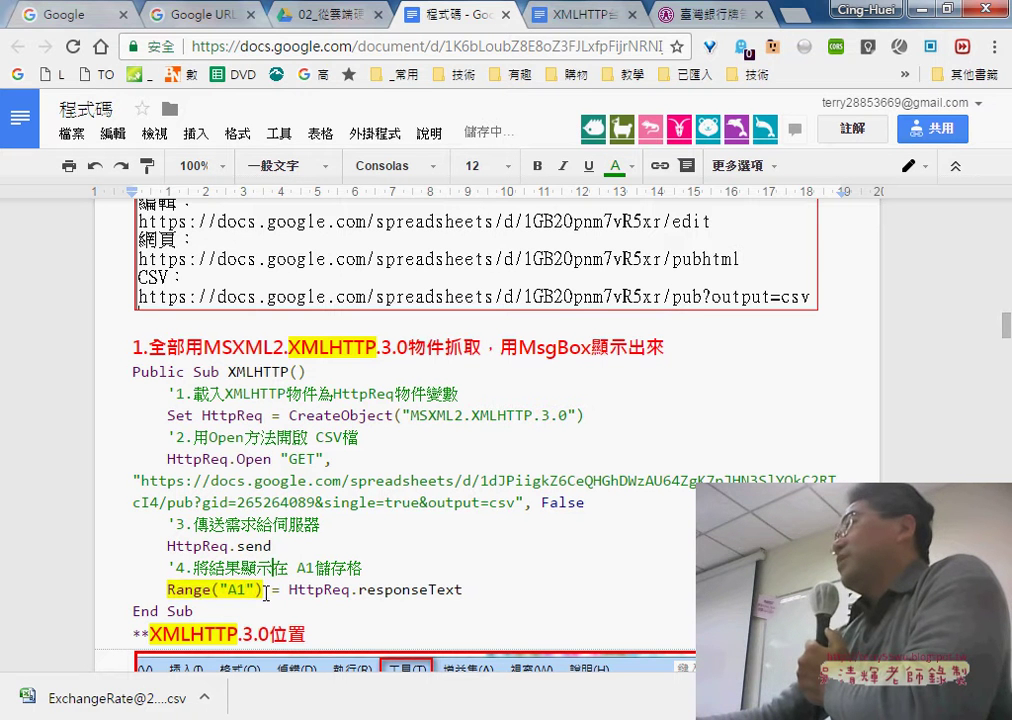
drag(266, 592, 186, 592)
click(627, 576)
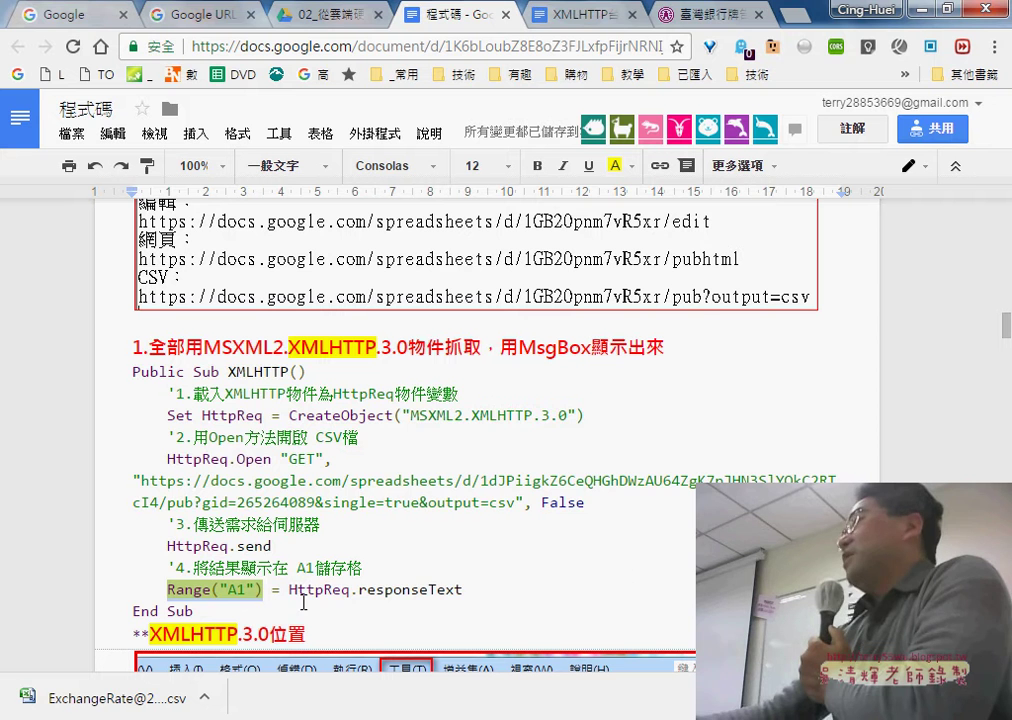
Select the XMLHTTP sub and its spreadsheet CSV URL, then scroll down the document.
drag(303, 603, 101, 376)
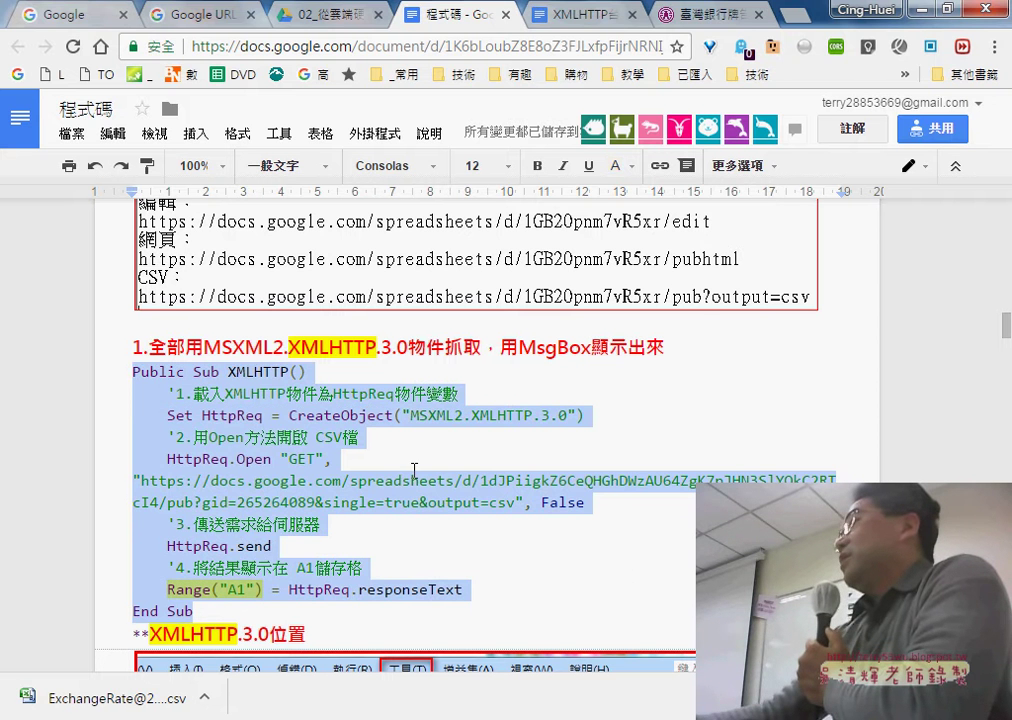
click(414, 470)
mouse_move(141, 481)
mouse_down()
mouse_move(239, 494)
mouse_move(518, 499)
mouse_up()
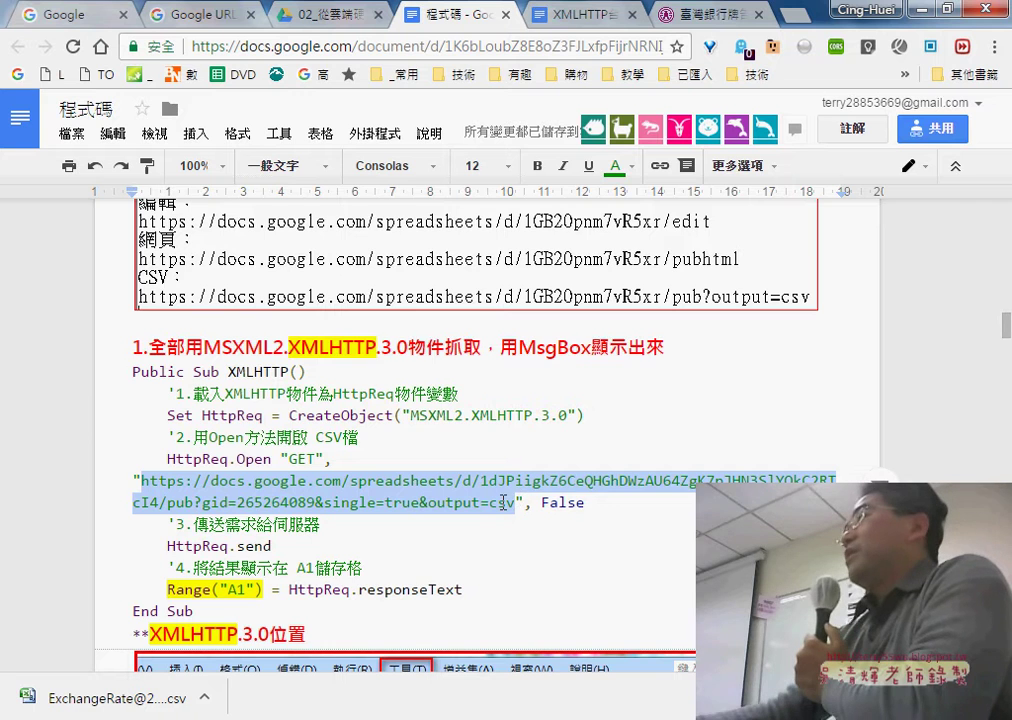
scroll(455, 542, down, 3)
scroll(455, 542, down, 5)
scroll(455, 542, down, 2)
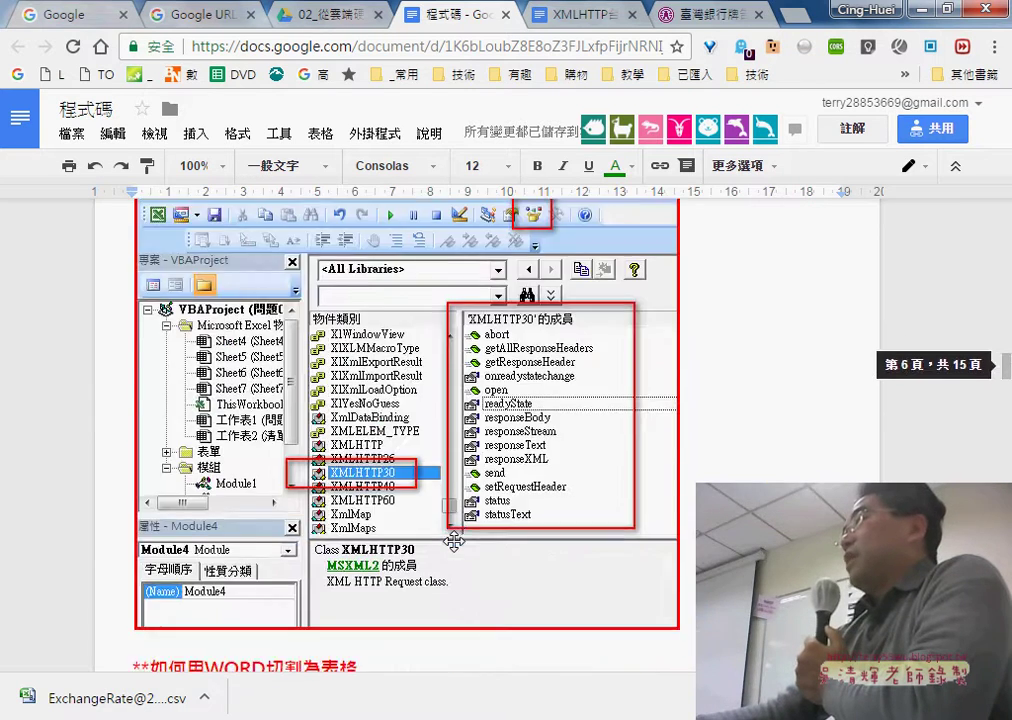
scroll(455, 542, down, 4)
scroll(454, 541, down, 3)
scroll(454, 541, down, 3)
scroll(454, 541, down, 3)
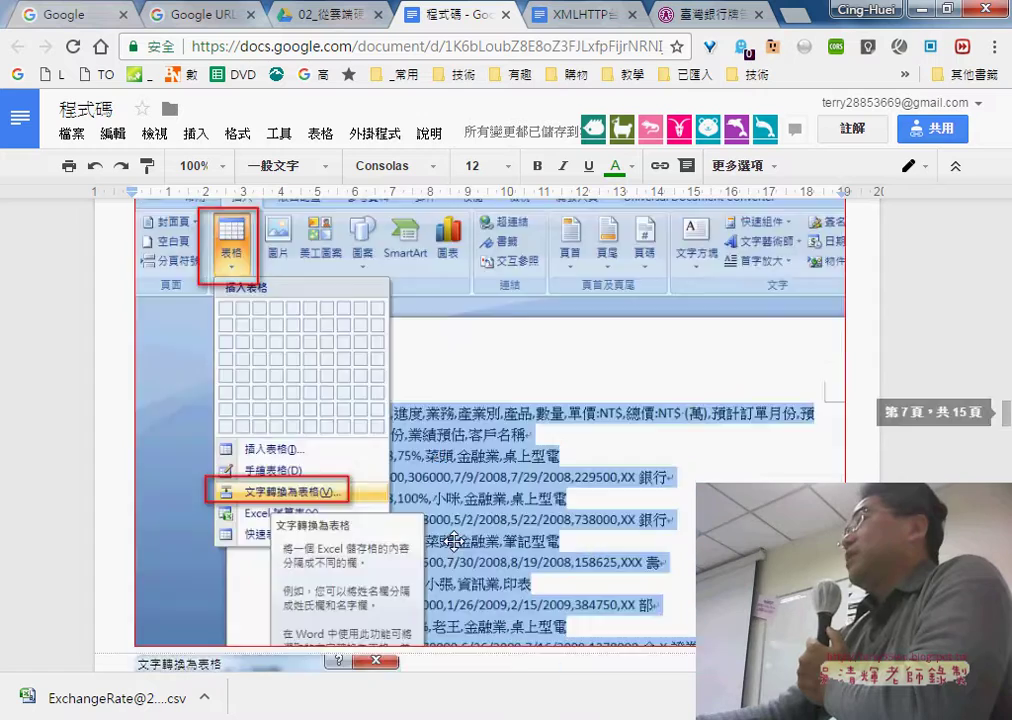
scroll(454, 541, down, 4)
scroll(454, 541, down, 3)
scroll(455, 542, down, 3)
scroll(455, 542, down, 3)
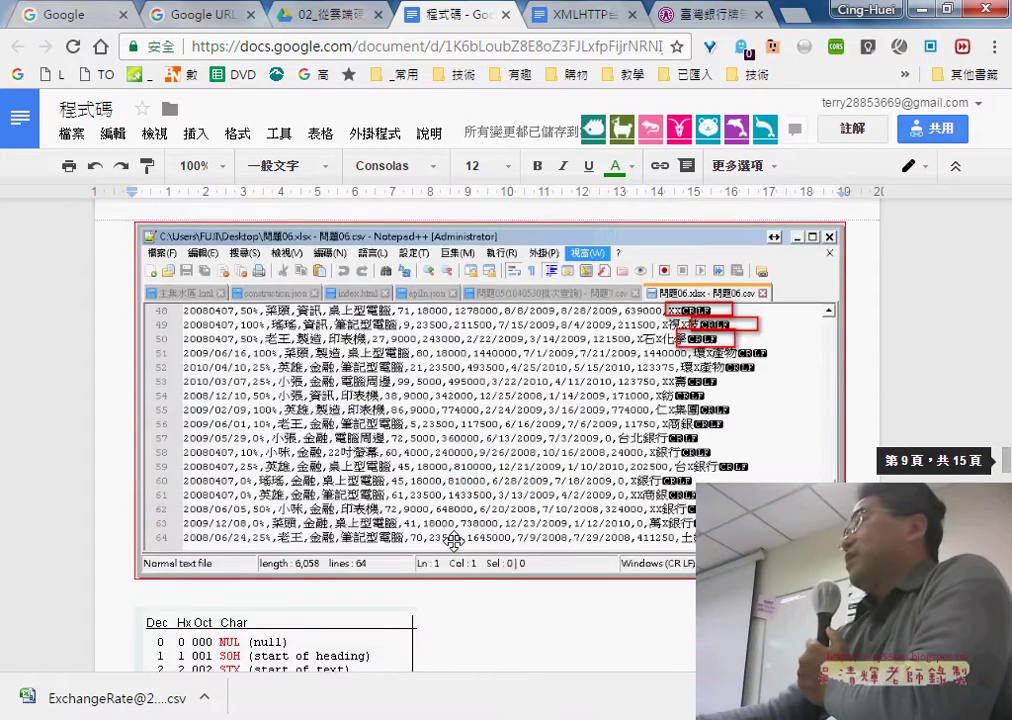
scroll(455, 542, down, 3)
scroll(544, 607, down, 4)
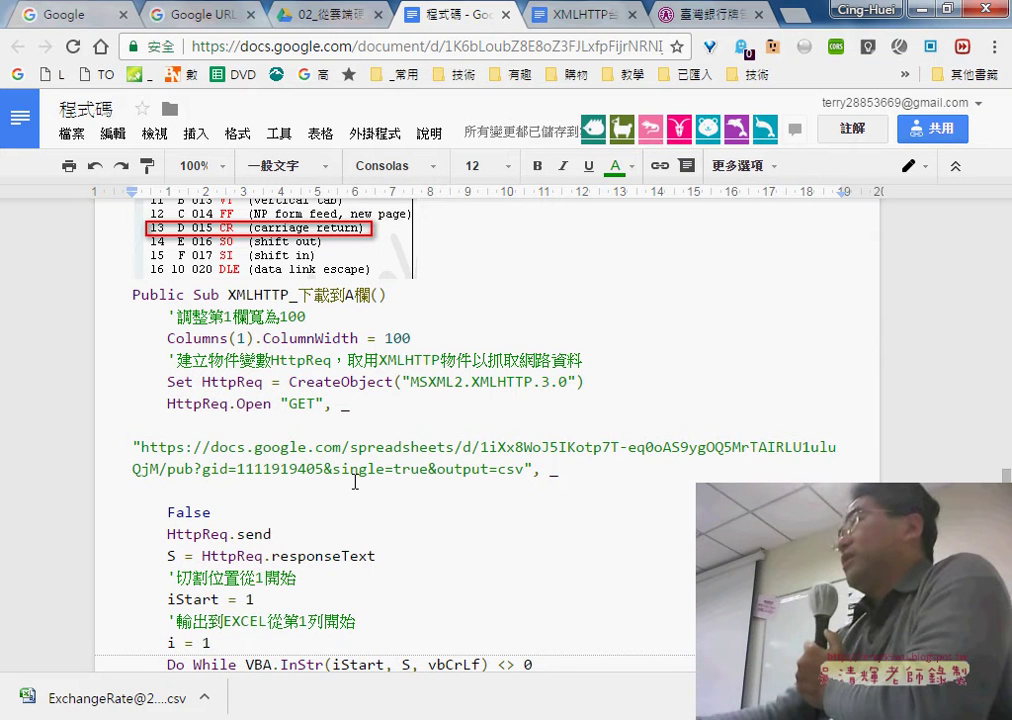
scroll(355, 483, down, 2)
scroll(440, 470, down, 1)
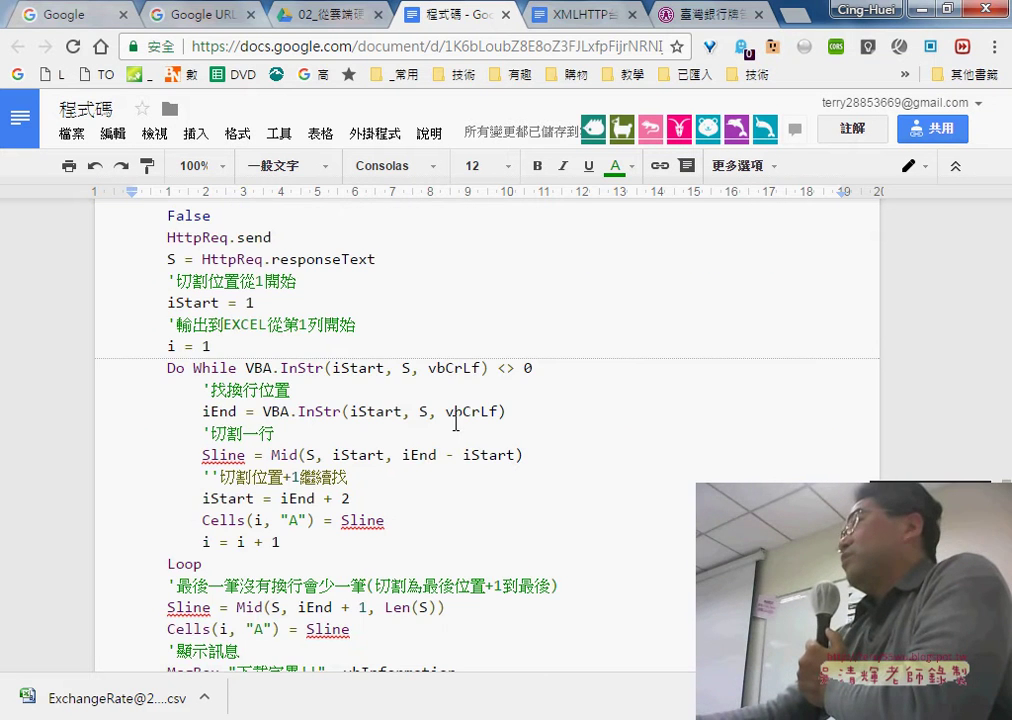
drag(446, 411, 483, 411)
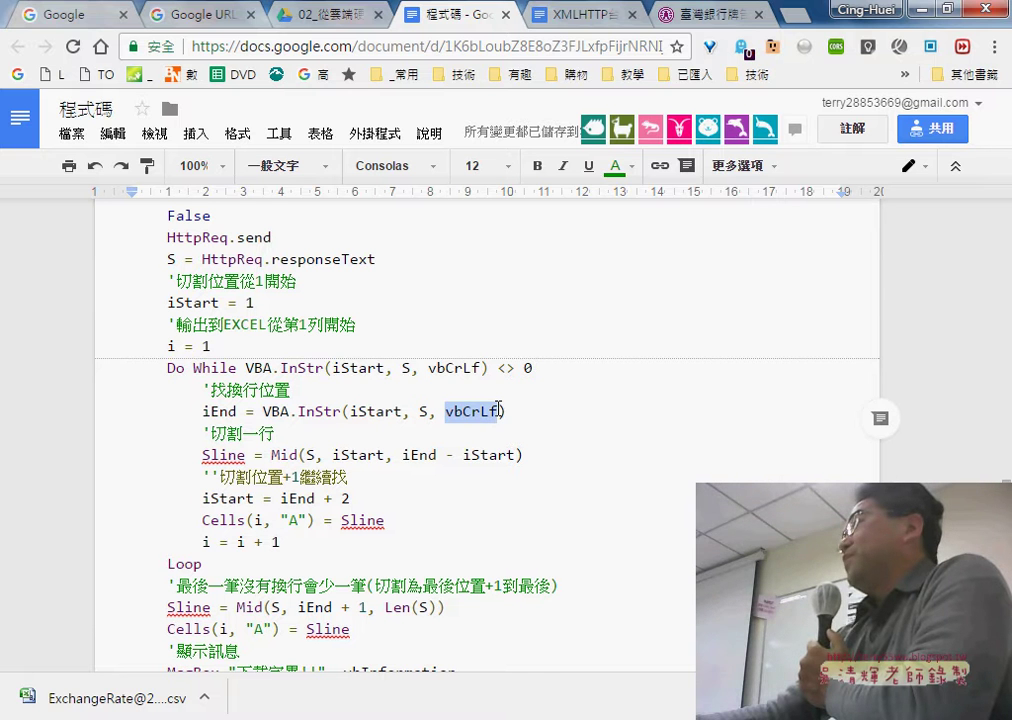
drag(299, 413, 334, 413)
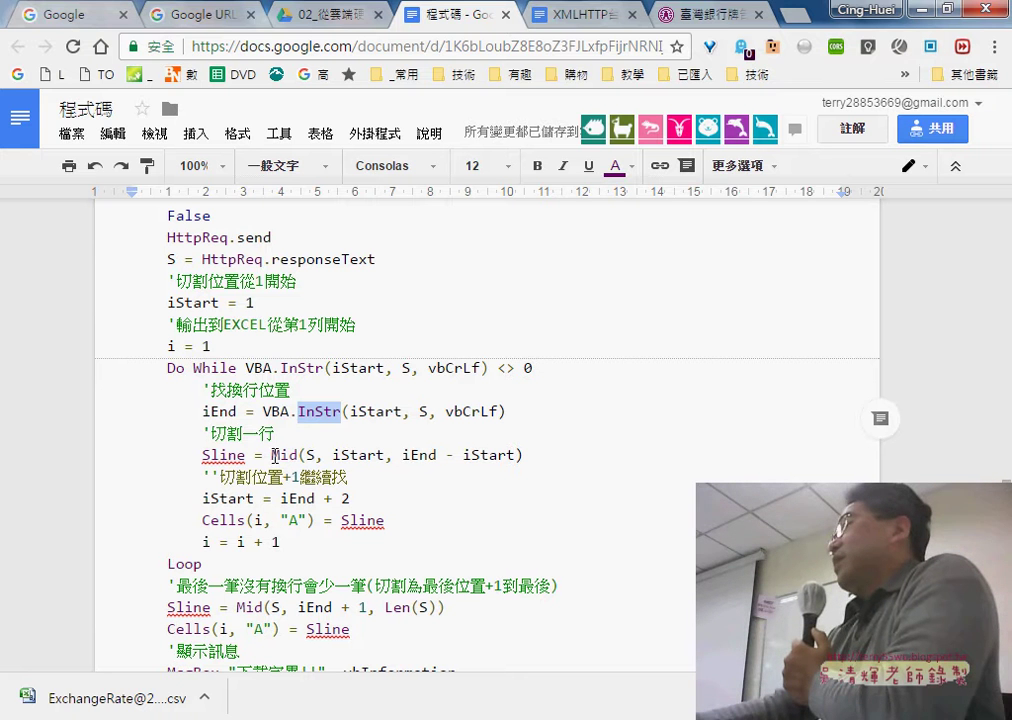
drag(271, 455, 300, 455)
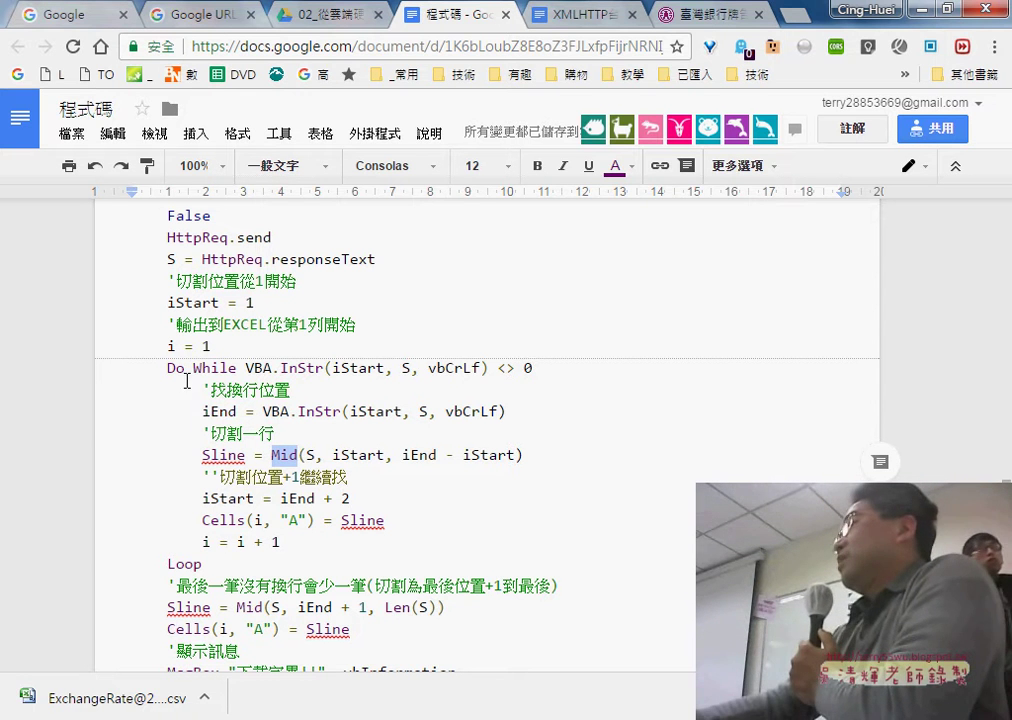
drag(167, 369, 237, 369)
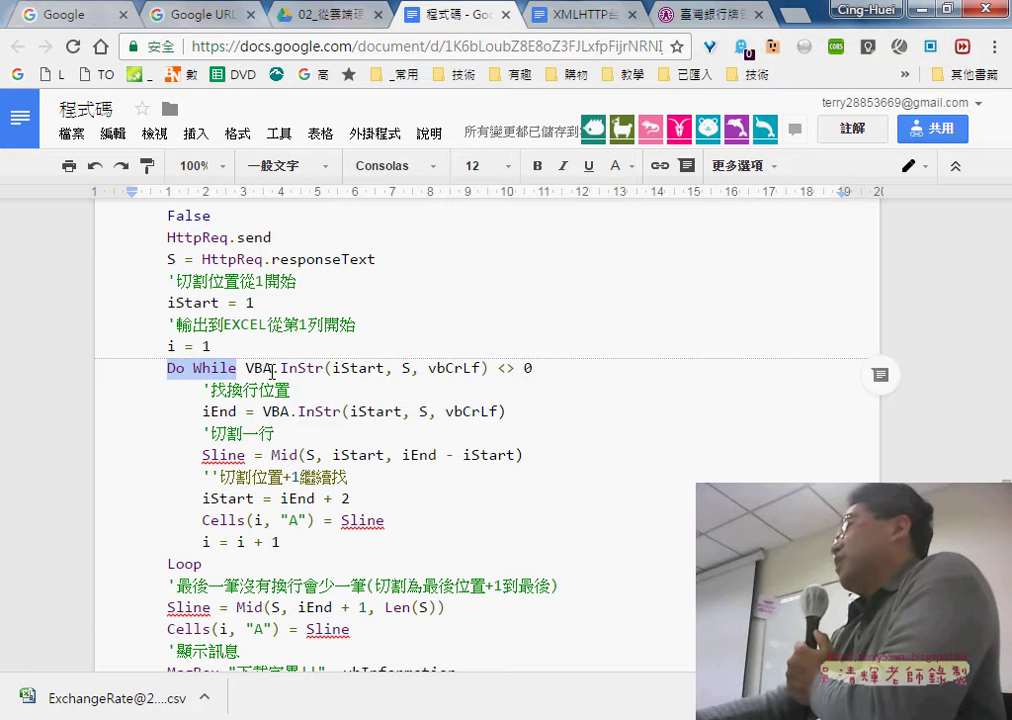
drag(257, 369, 536, 368)
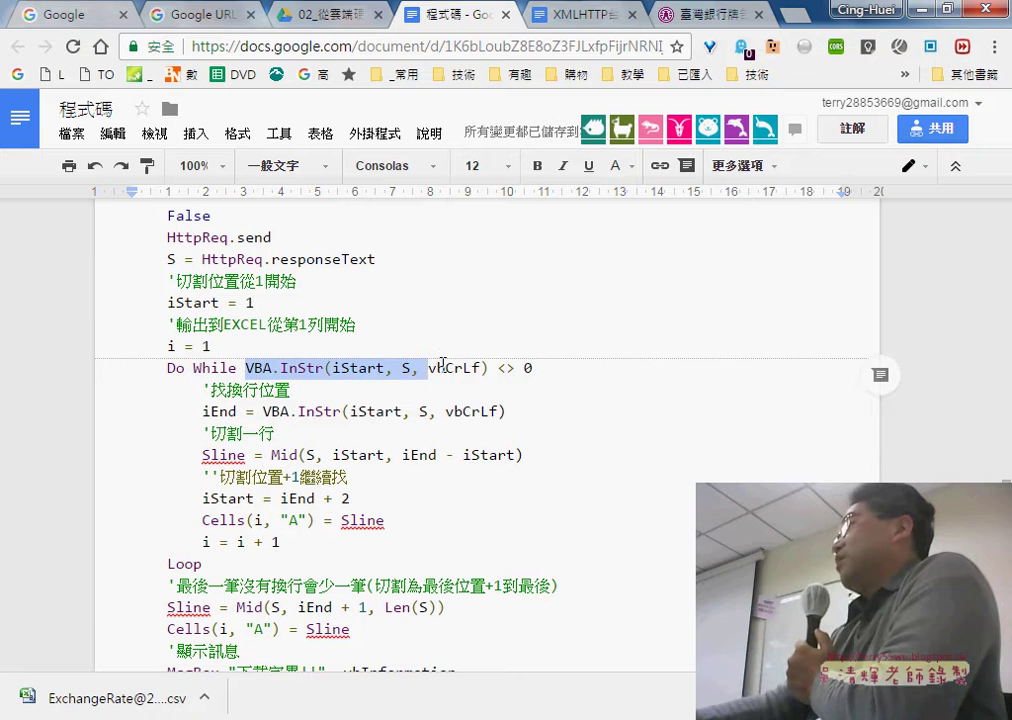
click(503, 369)
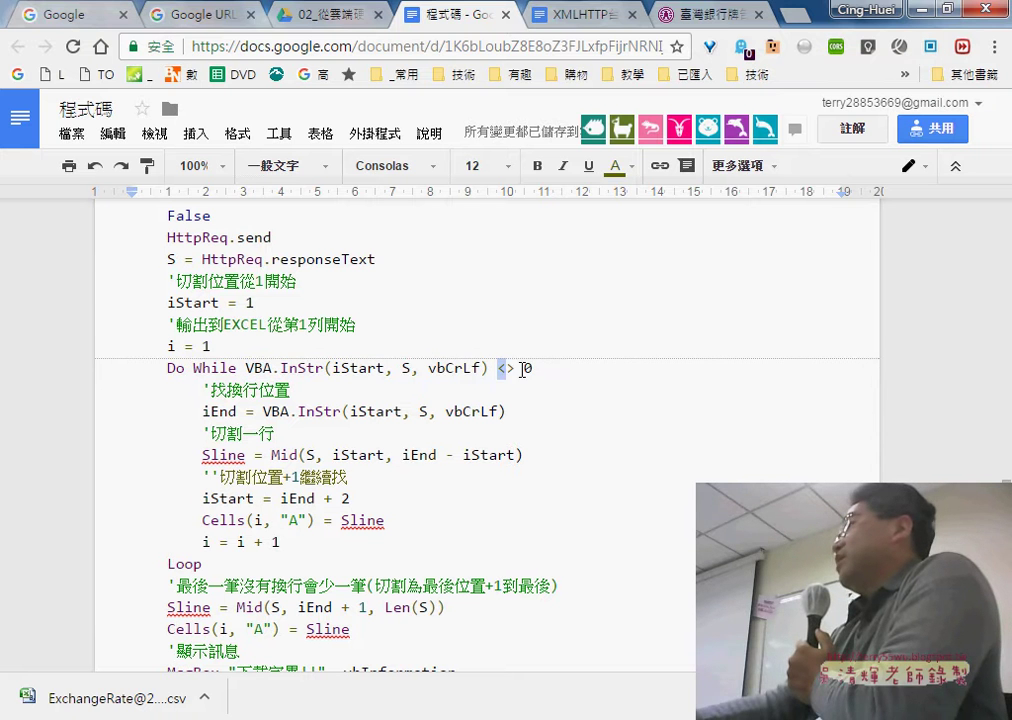
drag(522, 369, 529, 369)
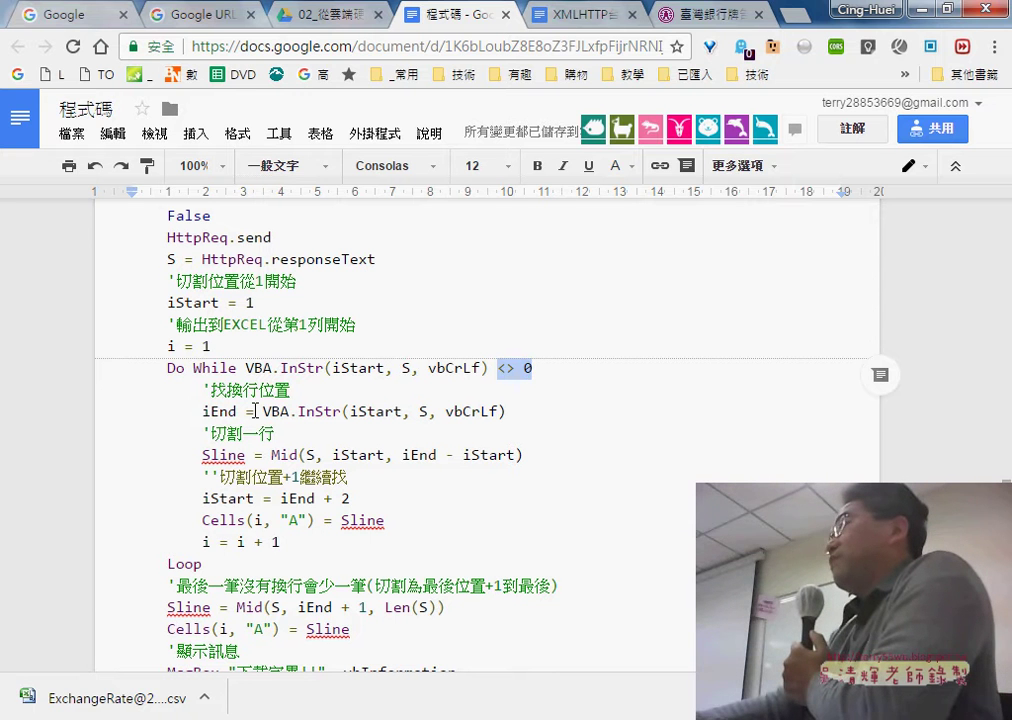
drag(203, 411, 238, 411)
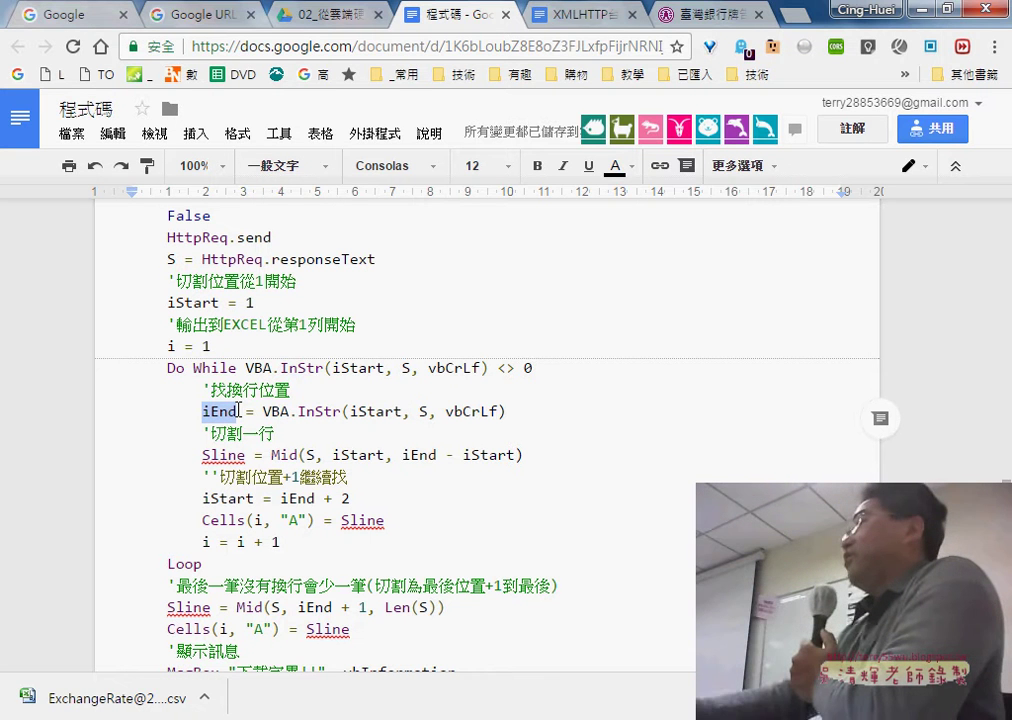
drag(271, 455, 298, 455)
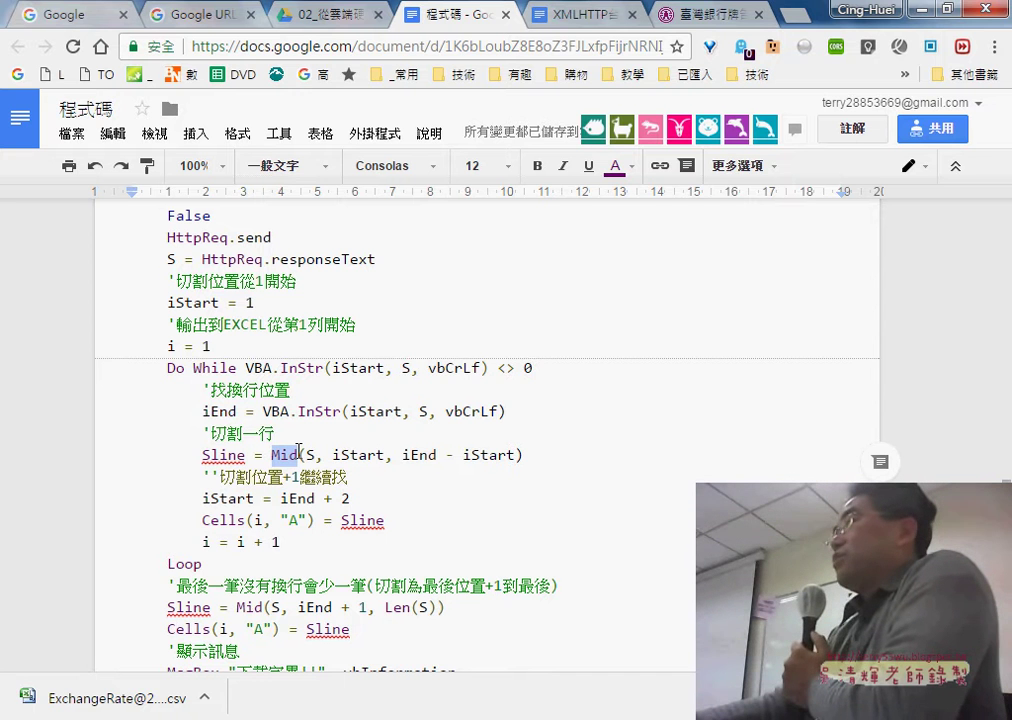
scroll(305, 488, down, 5)
Select the 3.資料剖析 heading in the notes and switch to the Excel workbook.
scroll(260, 400, down, 3)
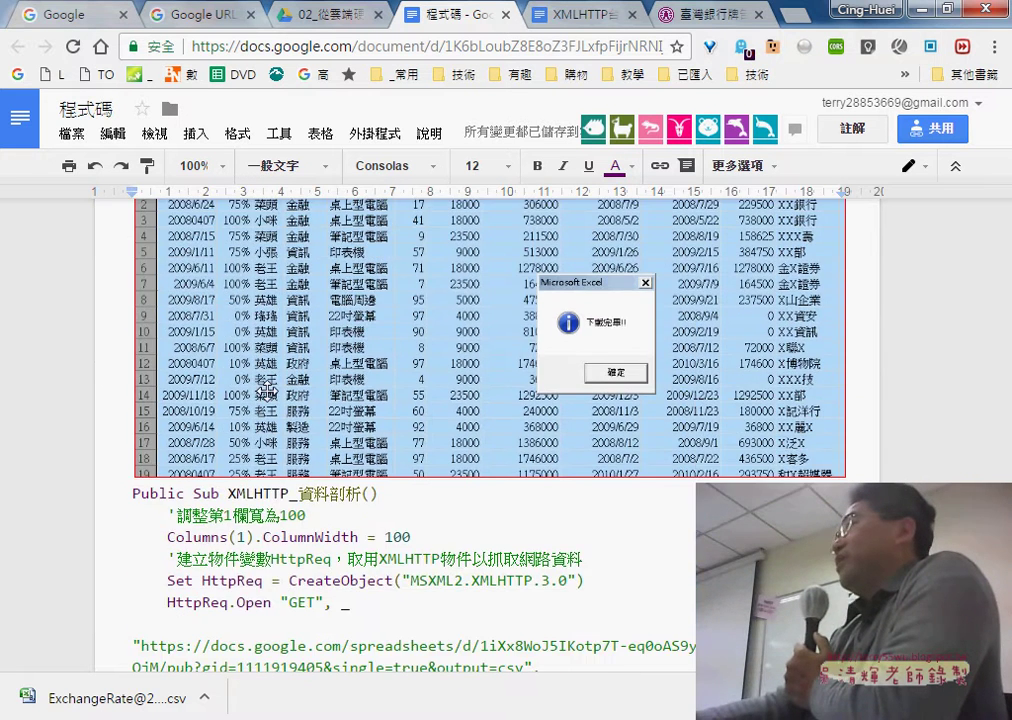
scroll(218, 318, up, 4)
drag(224, 342, 133, 342)
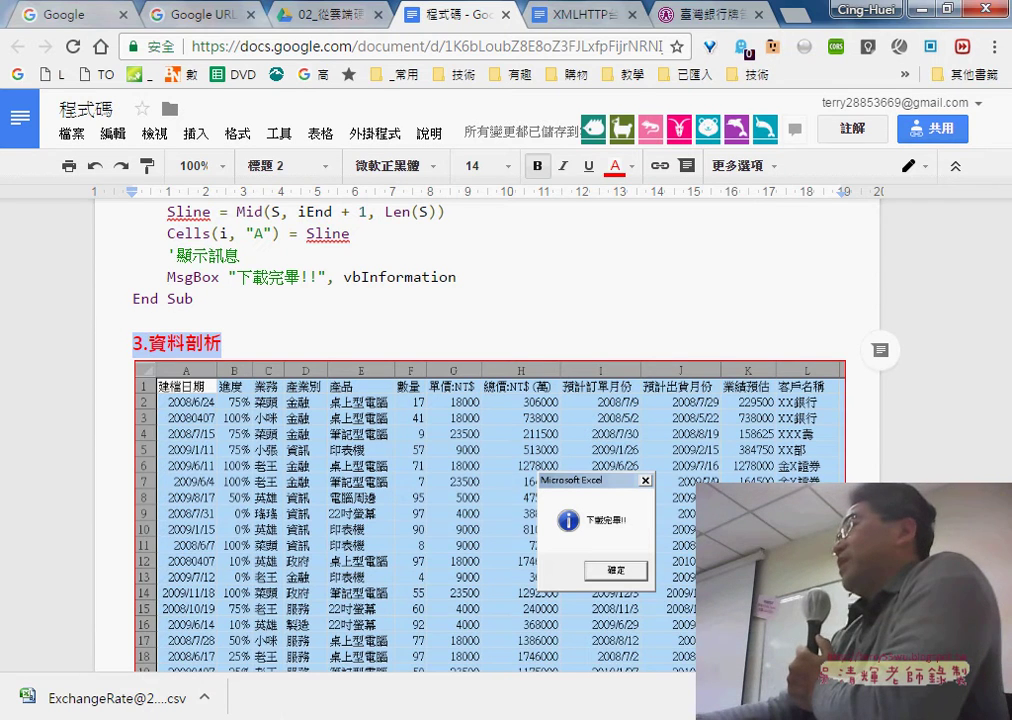
key(alt+Tab)
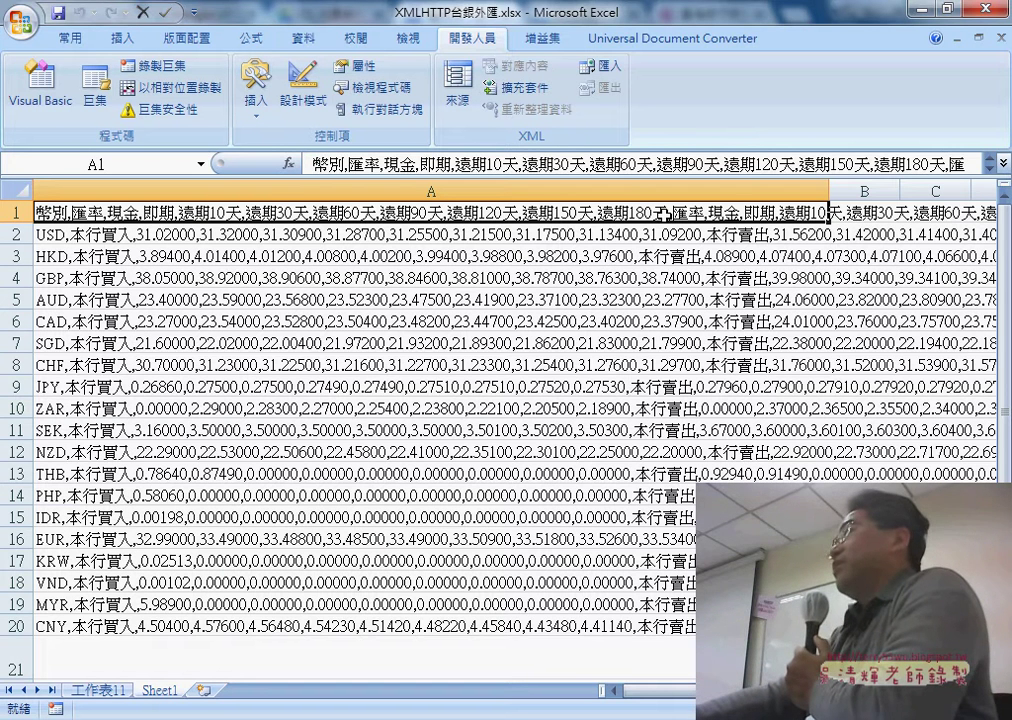
Select cell A13 and start recording a new macro from the Developer tab.
click(496, 466)
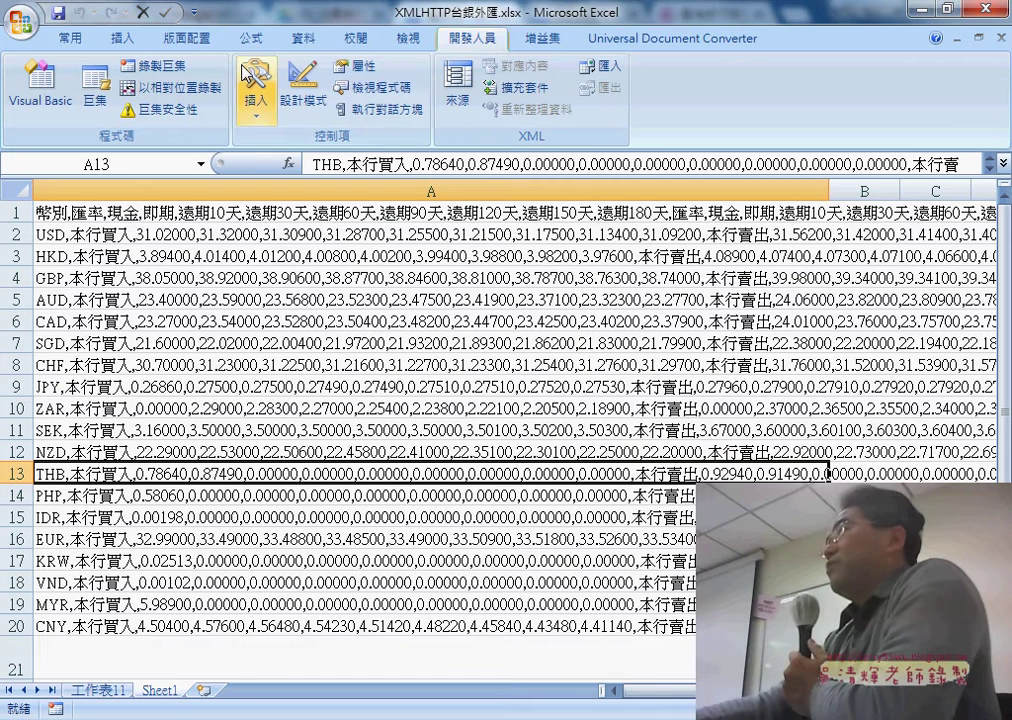
click(150, 65)
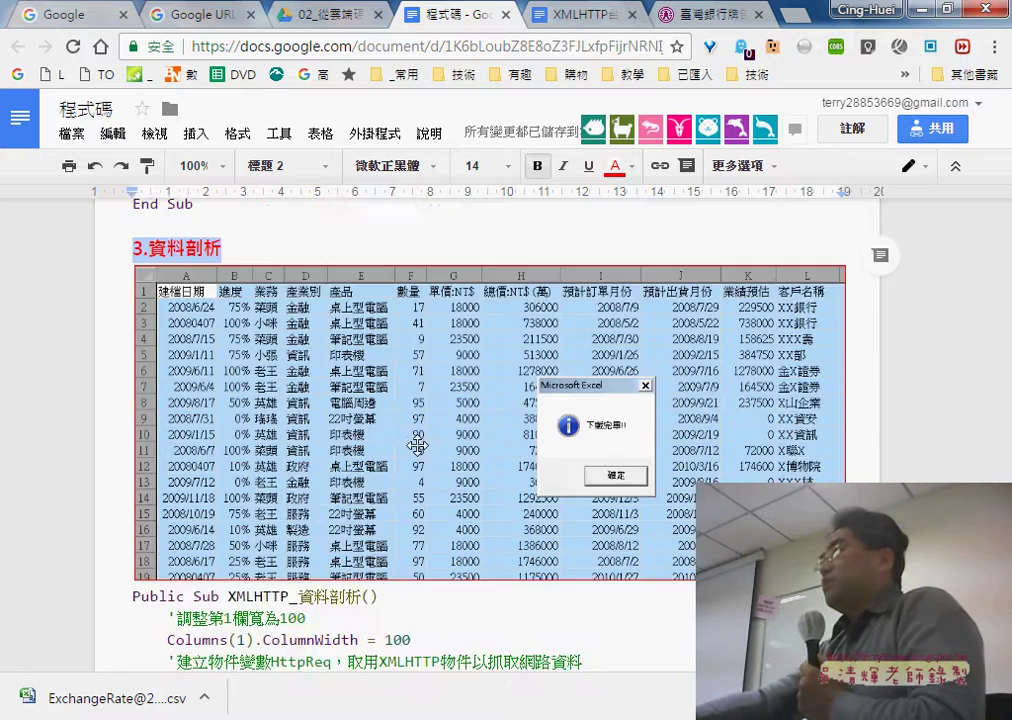
Find the Sub 資料剖析 procedure and copy its name 資料剖析.
scroll(417, 445, down, 5)
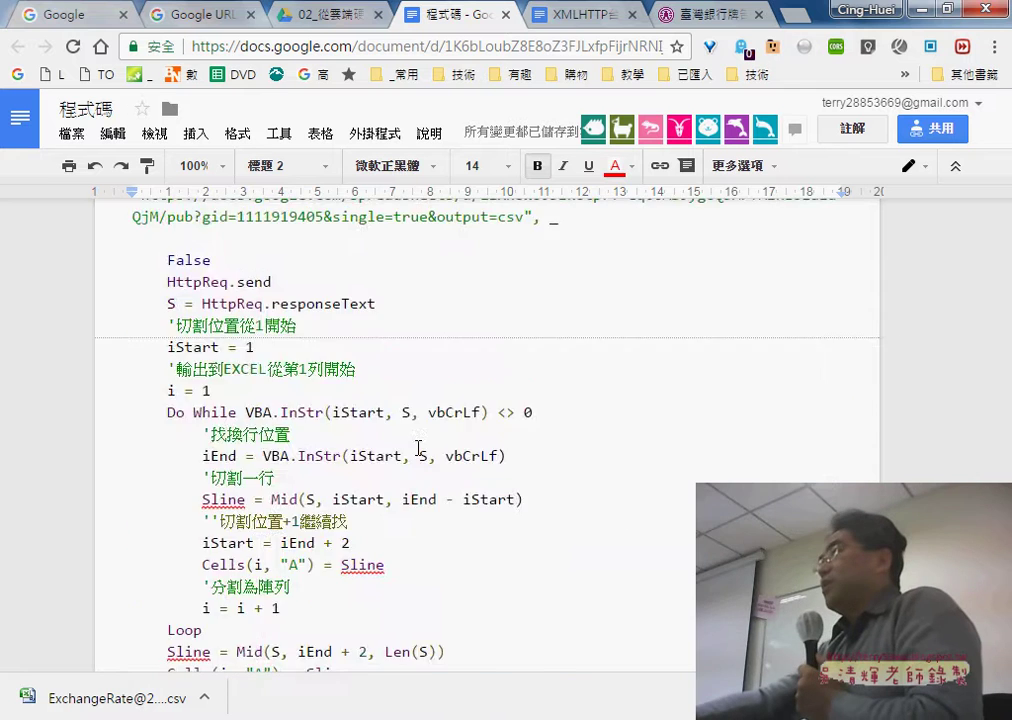
scroll(418, 450, down, 3)
scroll(418, 450, down, 1)
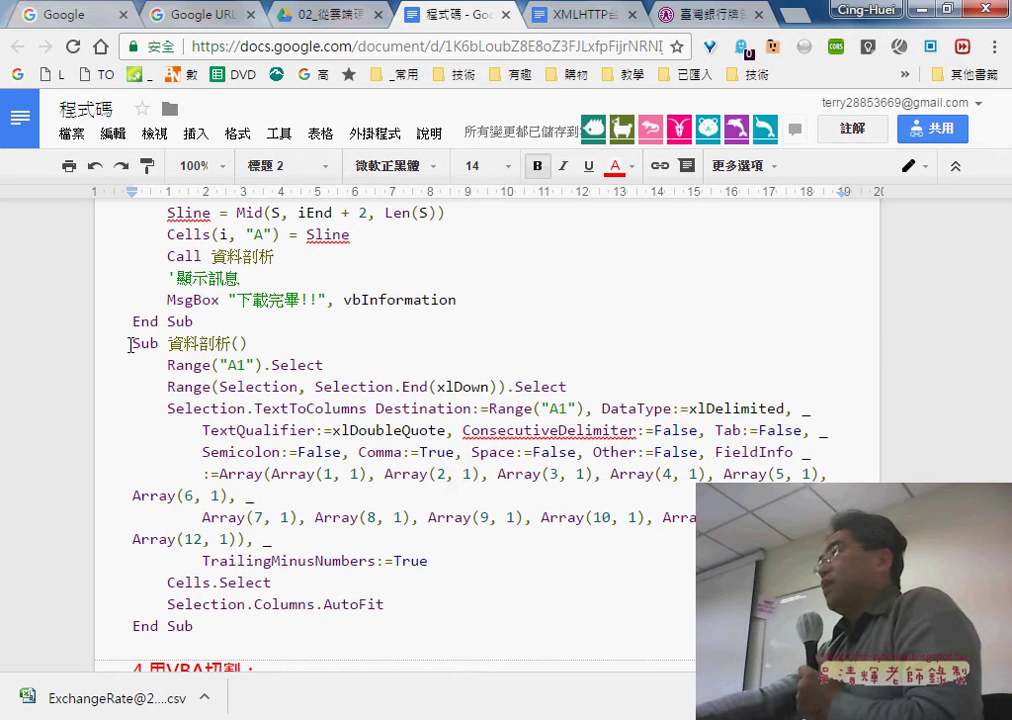
drag(130, 345, 196, 626)
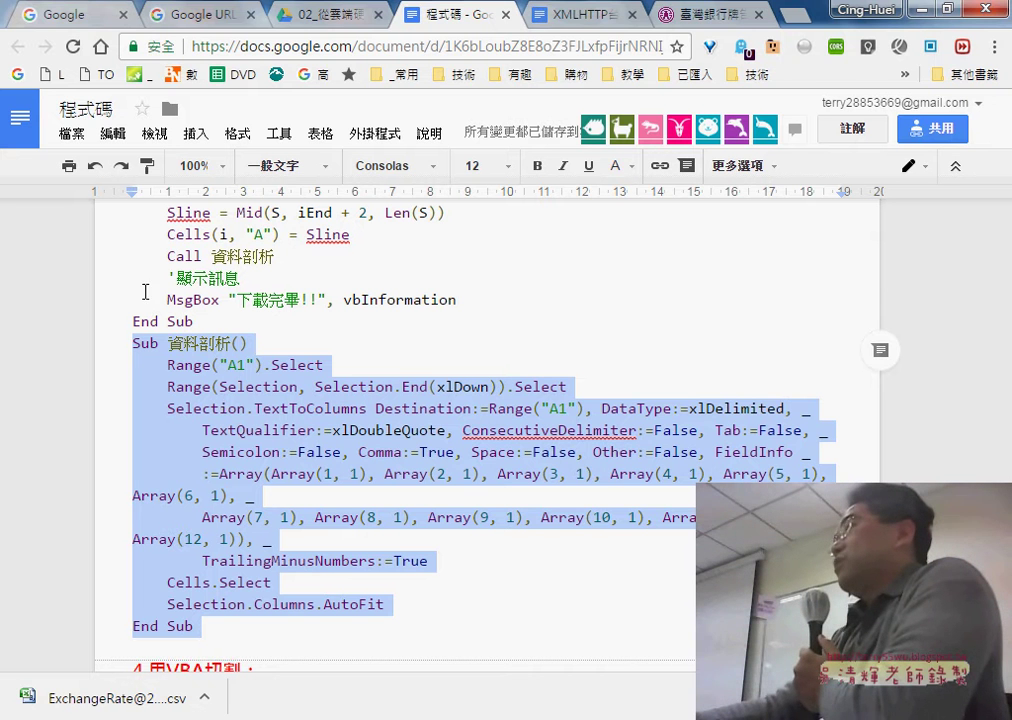
drag(167, 343, 231, 343)
key(ctrl+c)
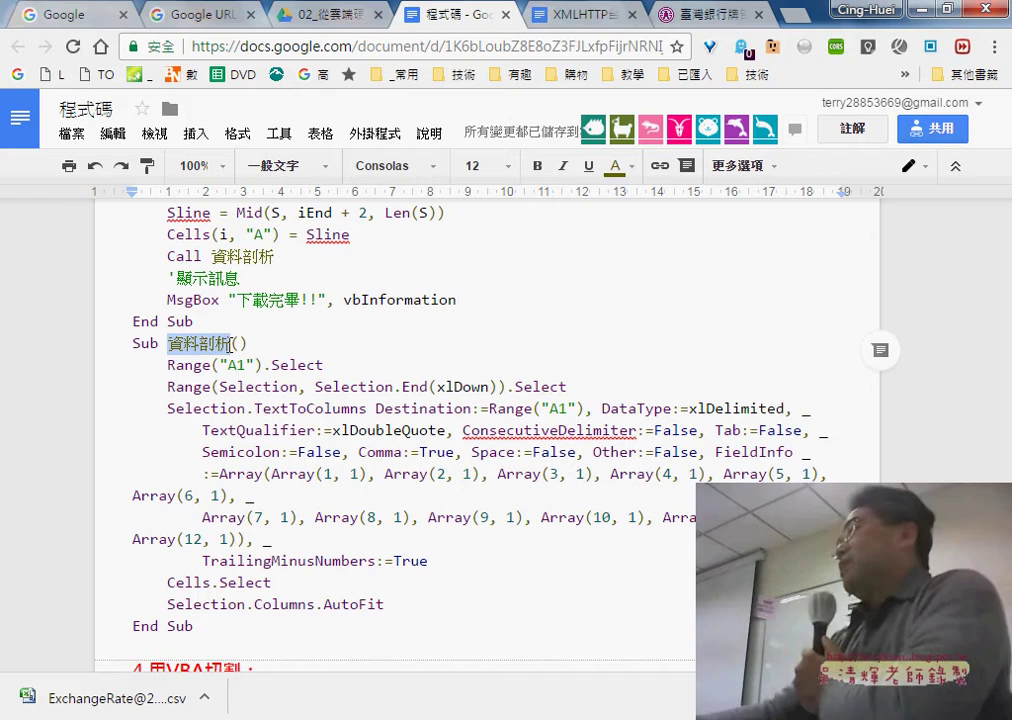
Name the macro 資料剖析, replace the existing one, and start recording from cell A1.
click(578, 630)
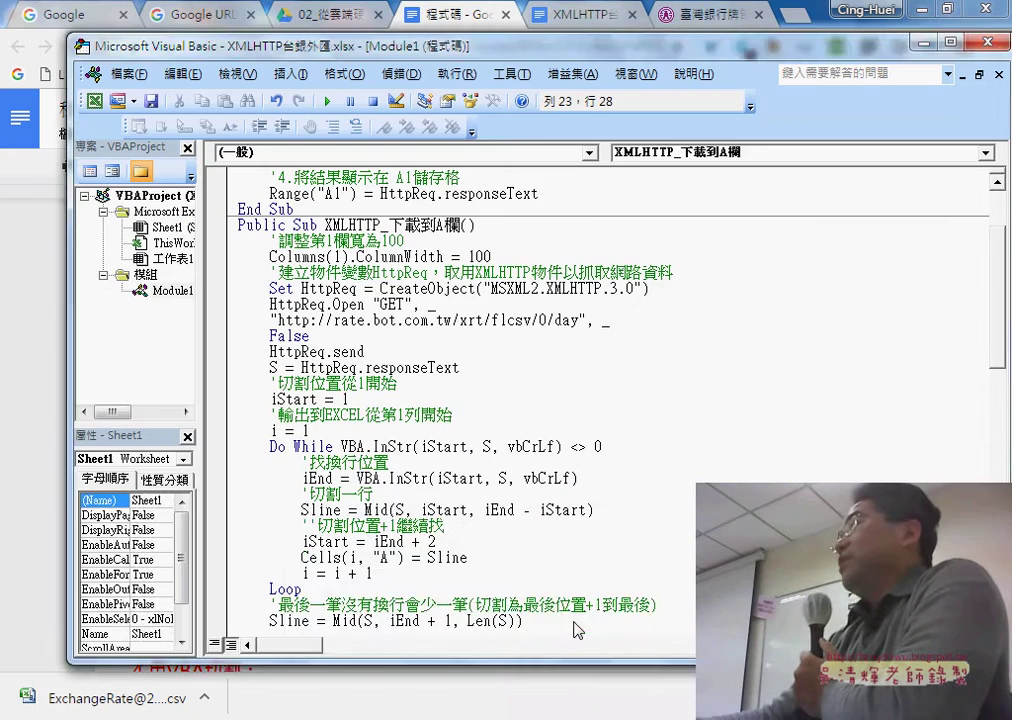
click(420, 640)
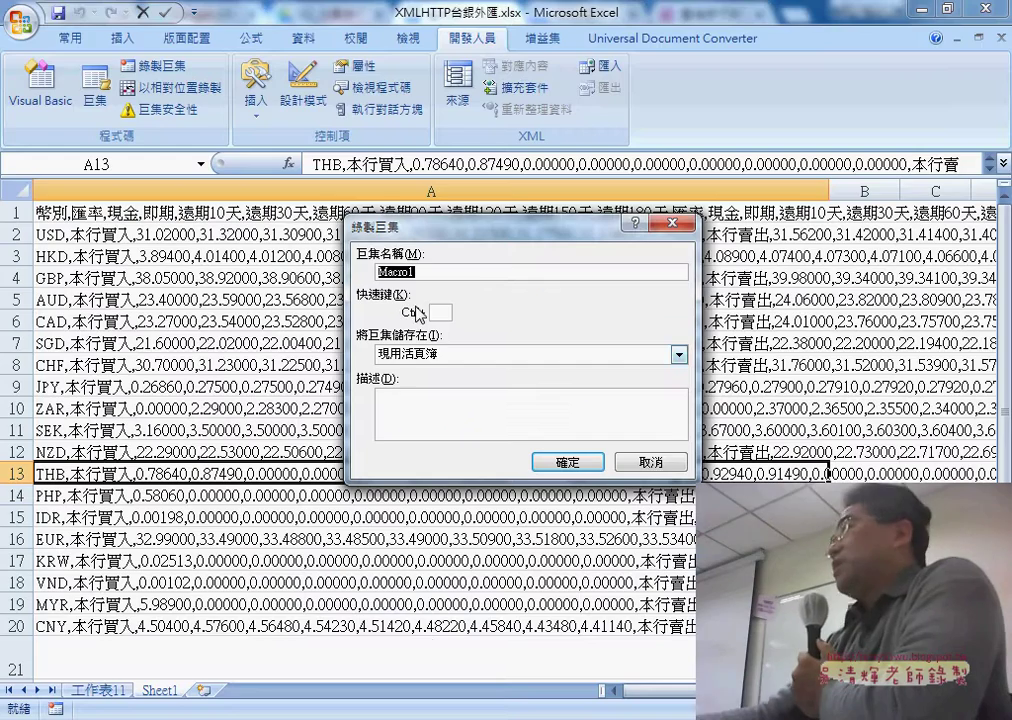
right_click(392, 274)
click(445, 330)
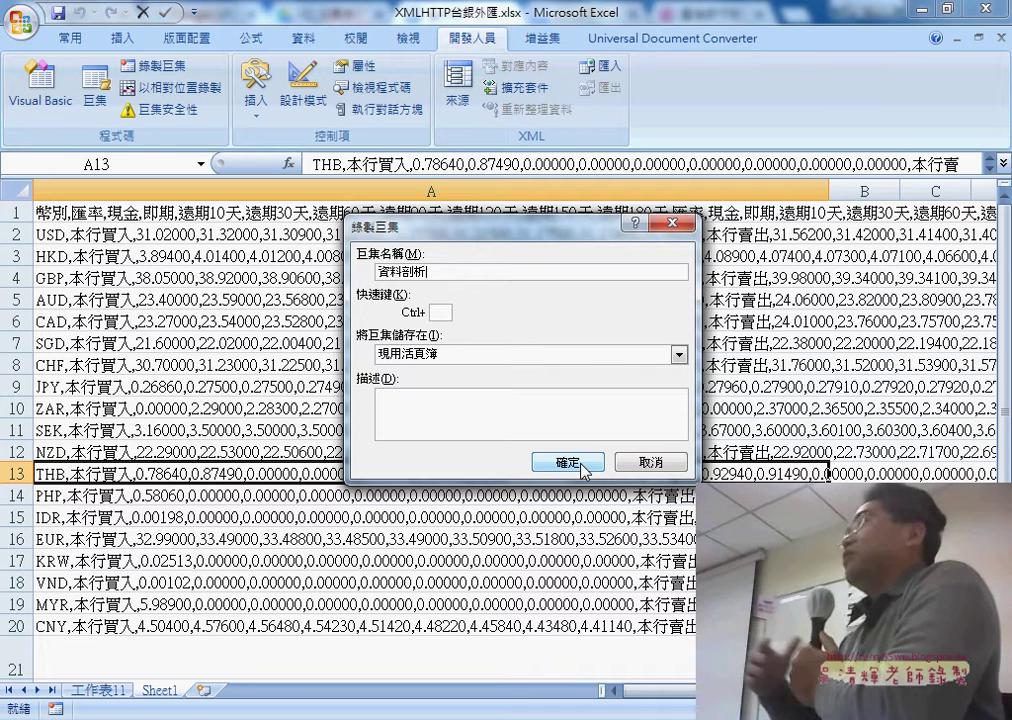
click(583, 463)
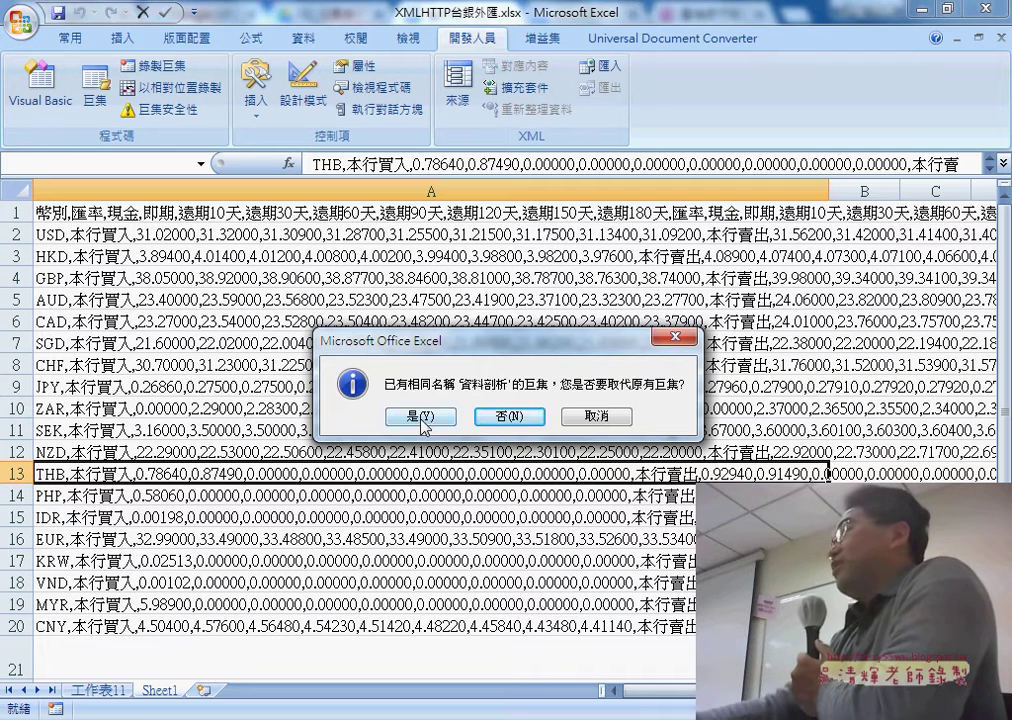
click(422, 418)
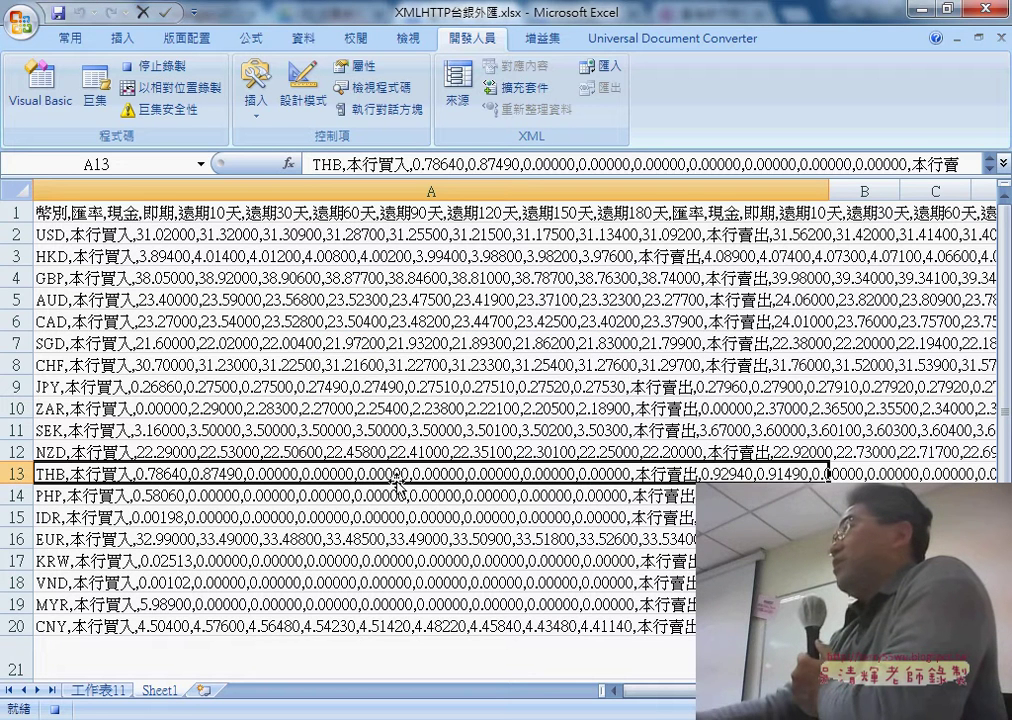
click(381, 213)
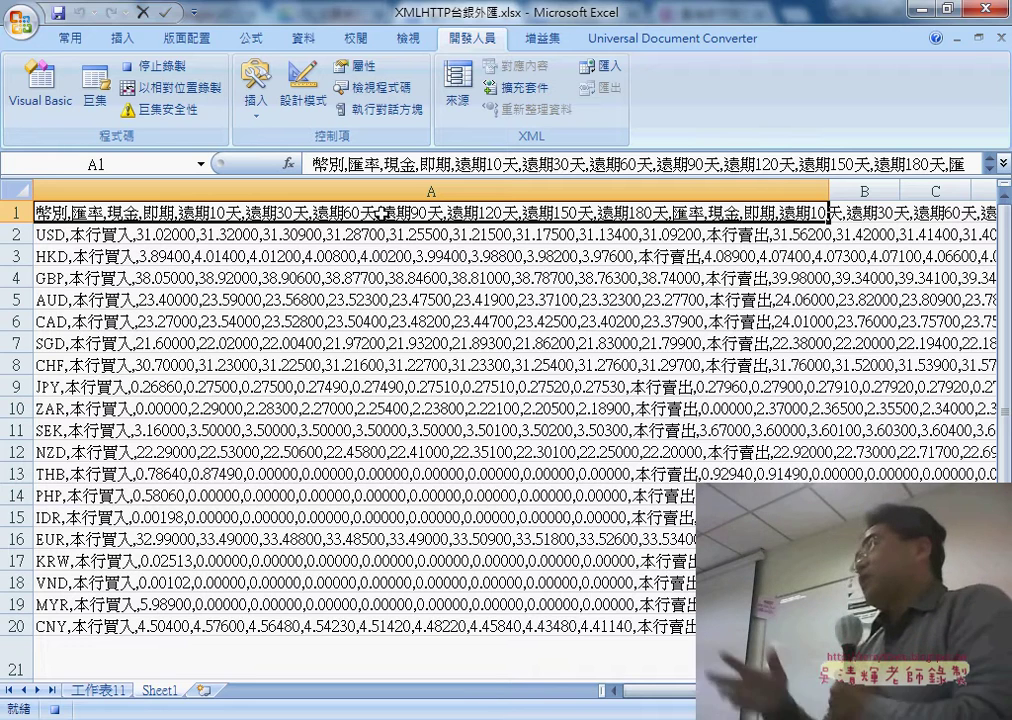
Run Text to Columns on column A with Comma instead of Tab as the delimiter.
key(ctrl+a)
key(ctrl+c)
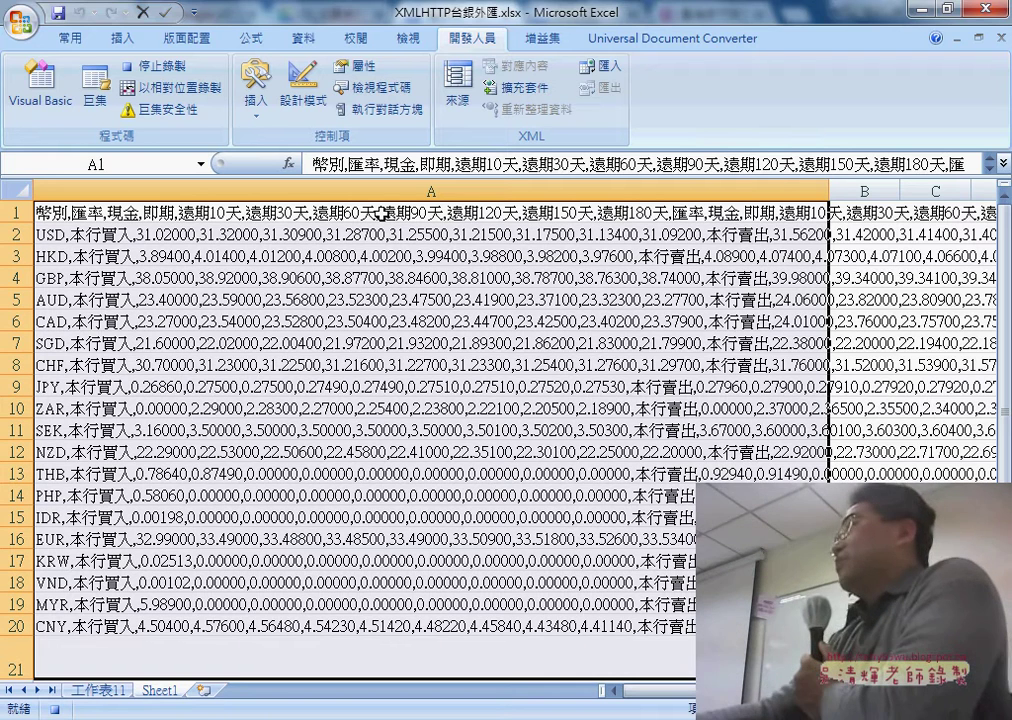
click(303, 42)
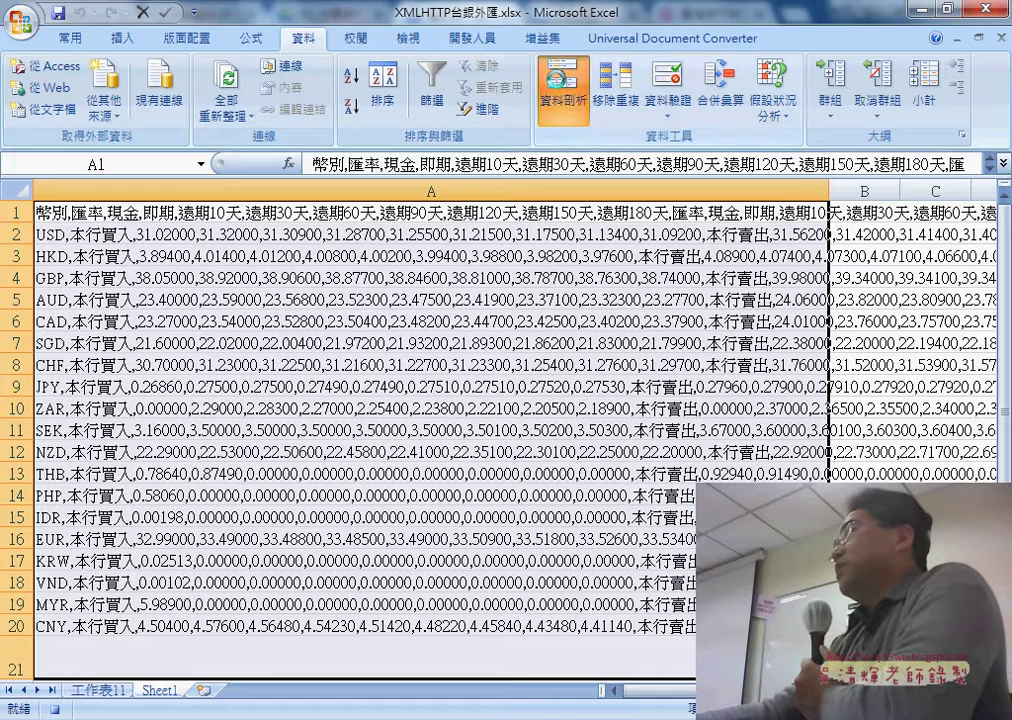
click(562, 88)
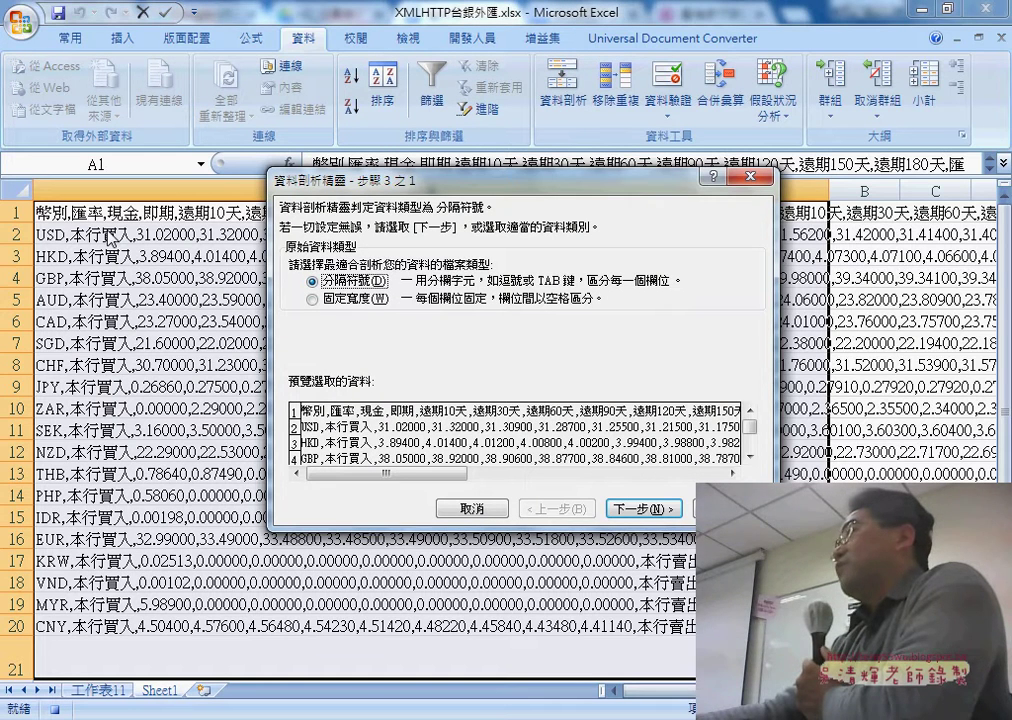
click(644, 508)
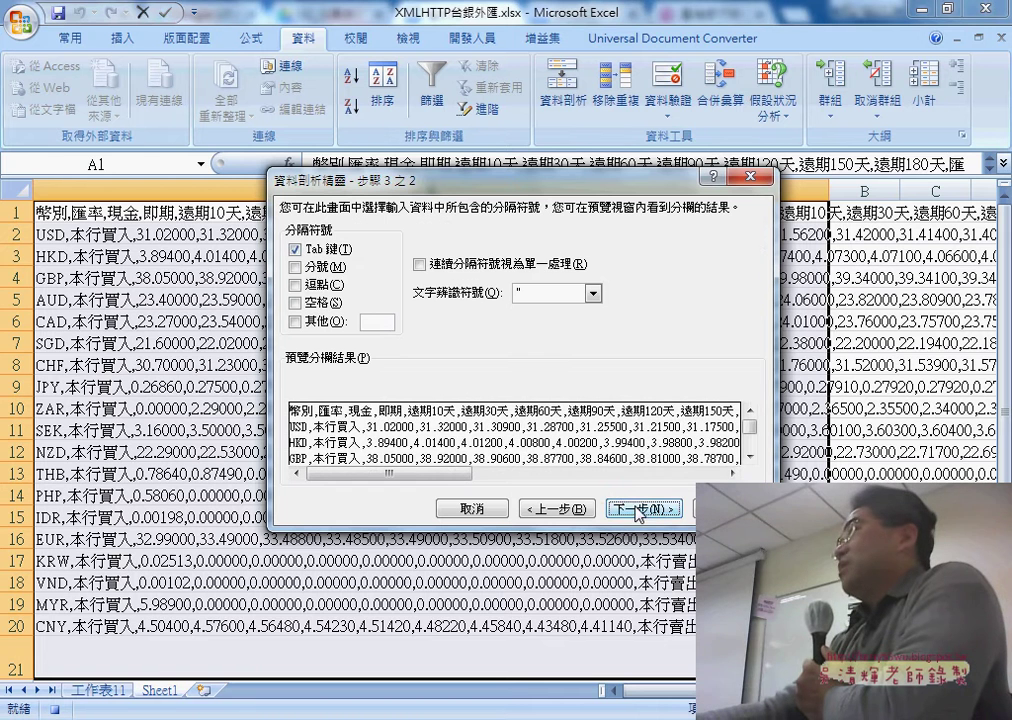
click(294, 249)
click(294, 285)
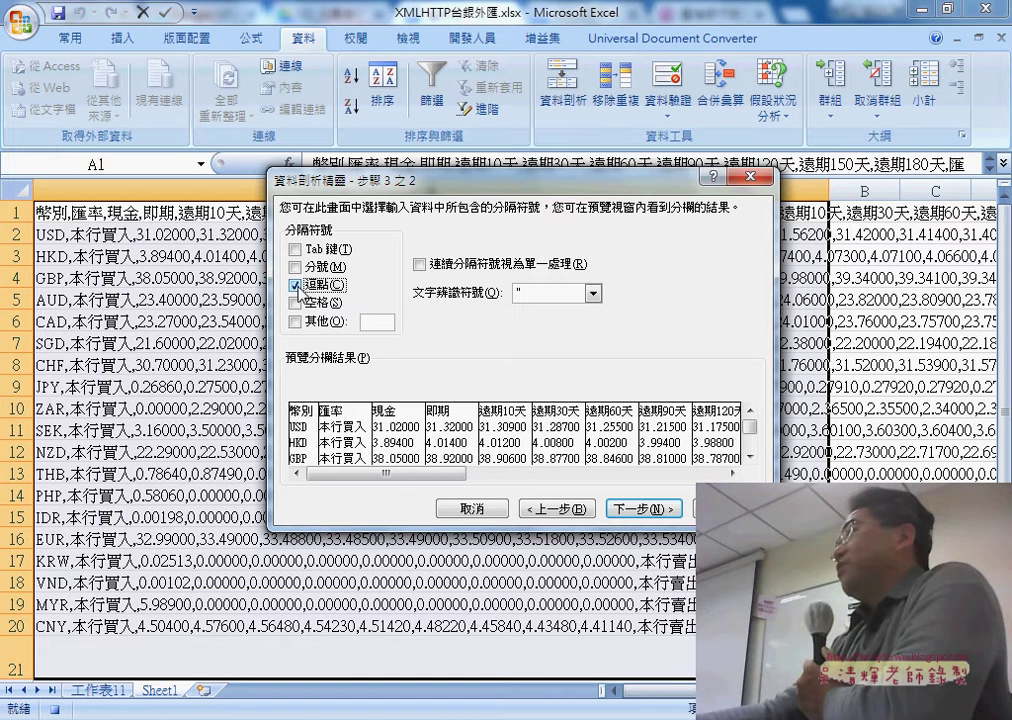
click(652, 509)
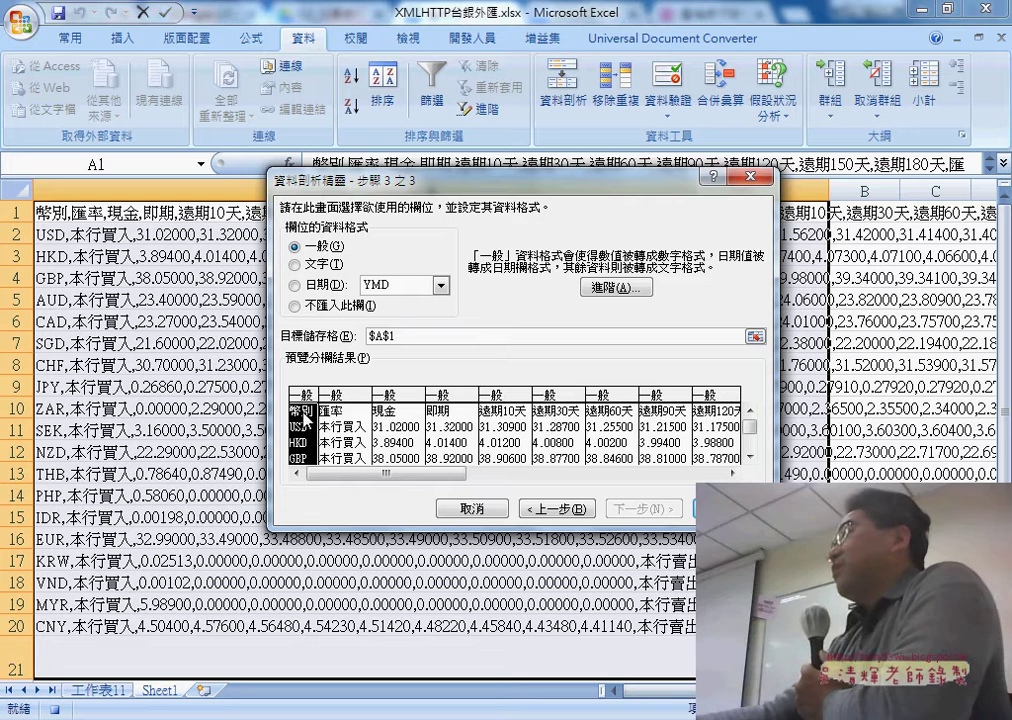
Mark the buying-side 遠期10天 through 遠期150天 columns as 不匯入此欄 (do not import).
click(348, 428)
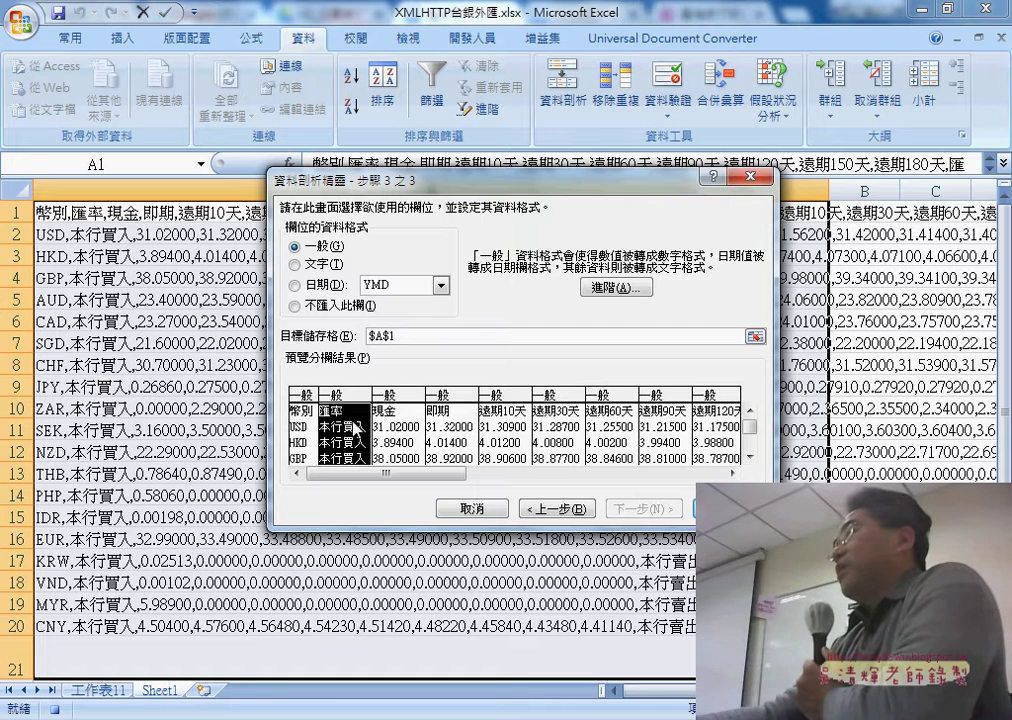
click(511, 425)
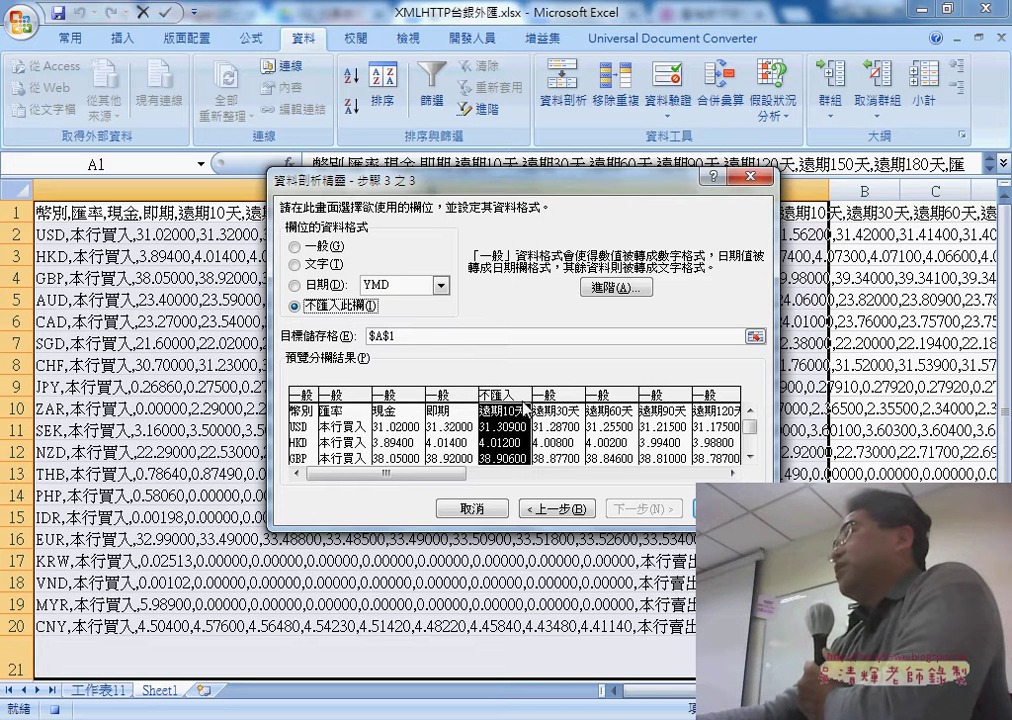
click(556, 420)
click(605, 420)
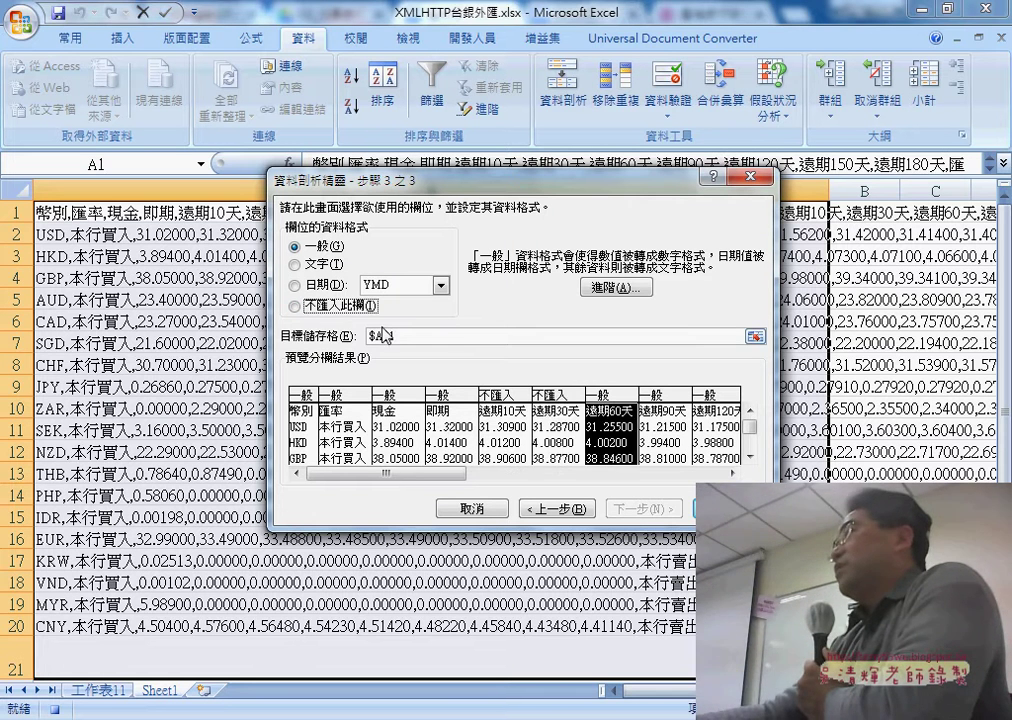
click(294, 306)
click(664, 420)
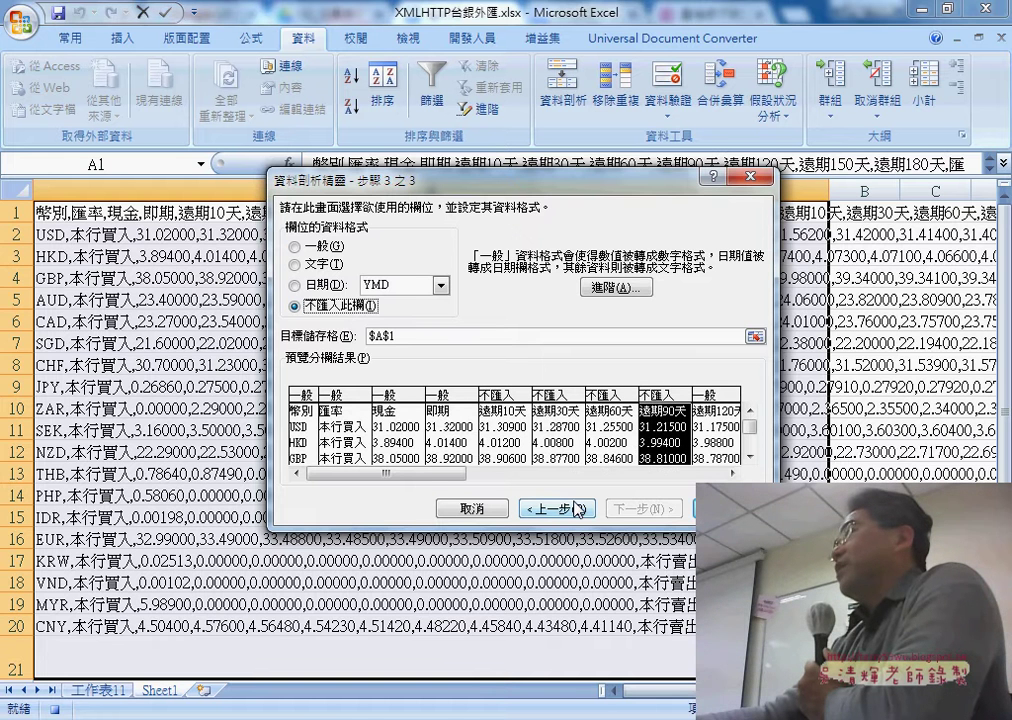
drag(384, 478, 625, 478)
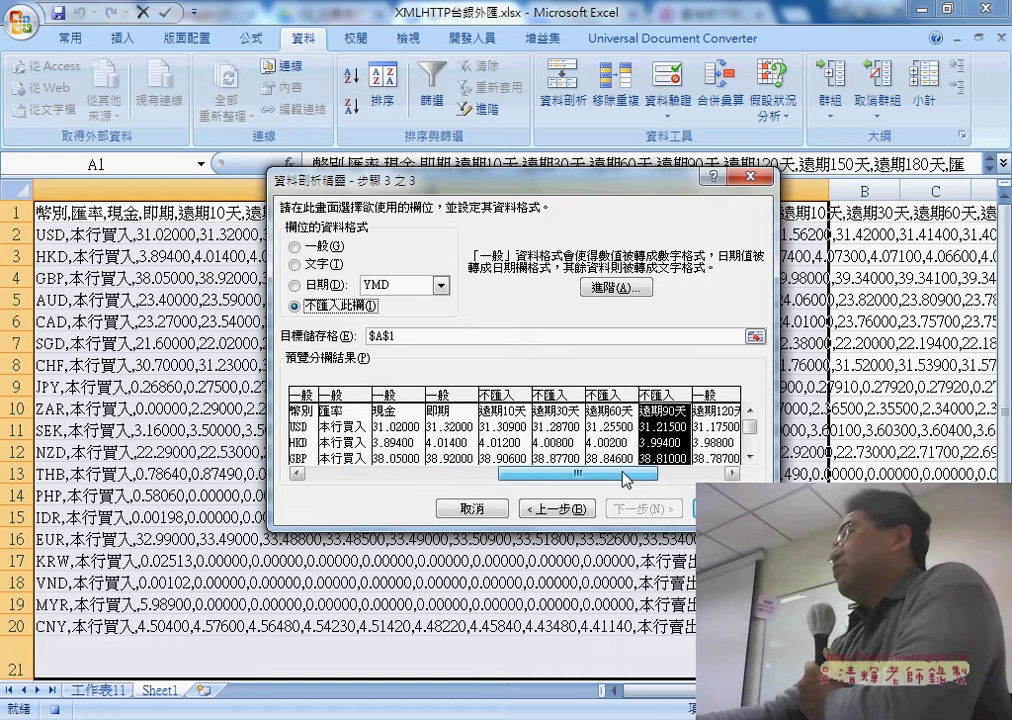
click(733, 474)
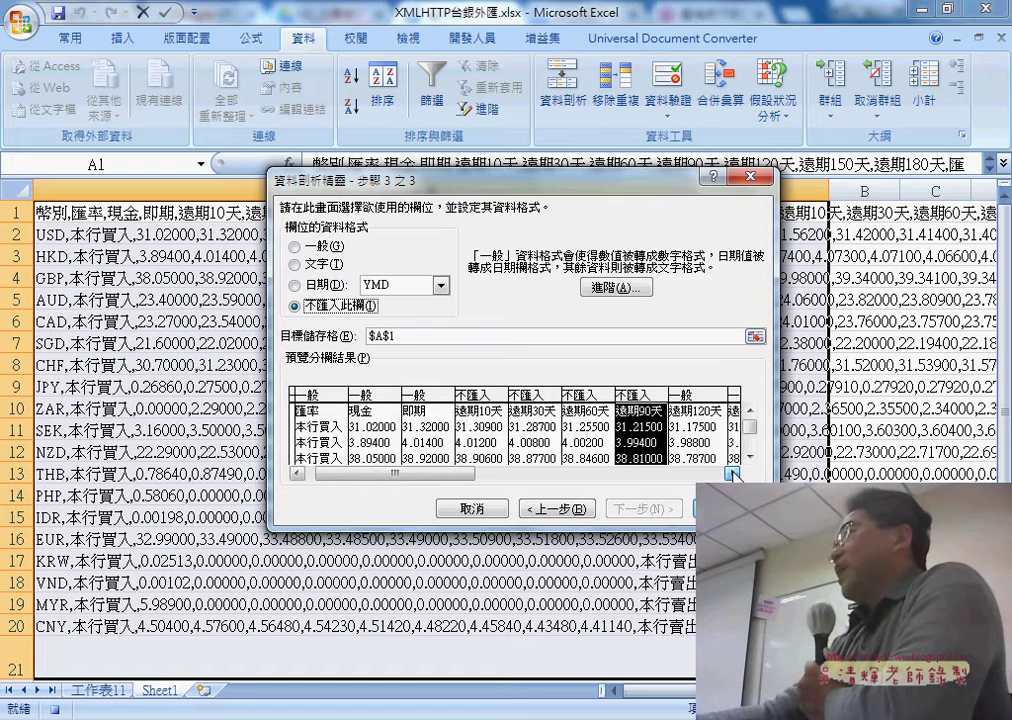
drag(733, 474, 681, 479)
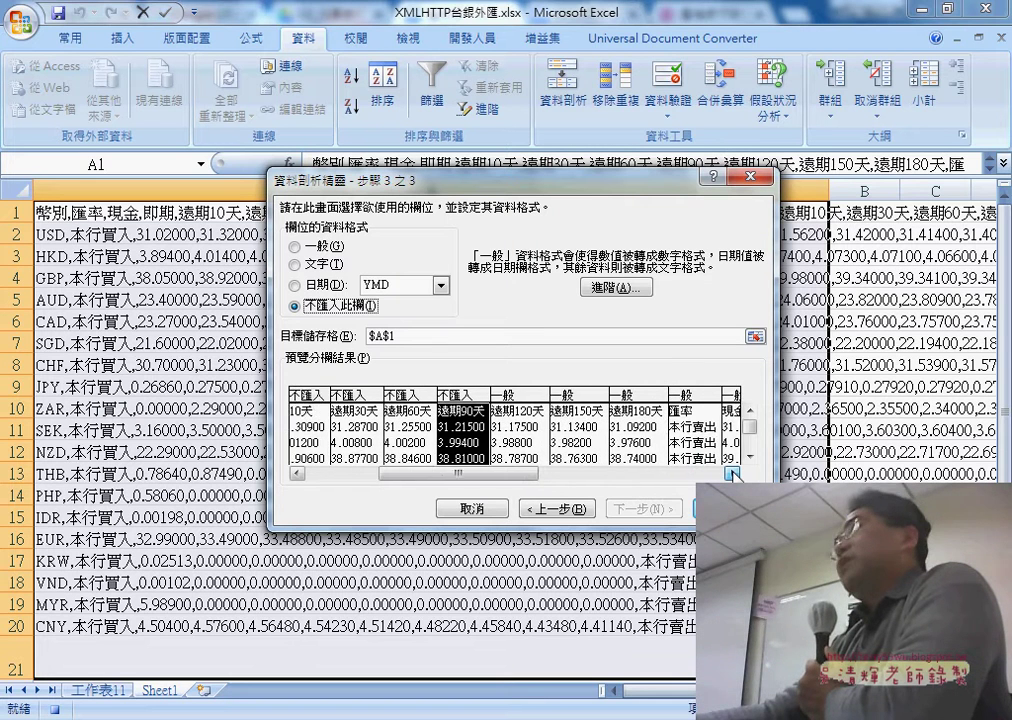
click(508, 456)
click(540, 430)
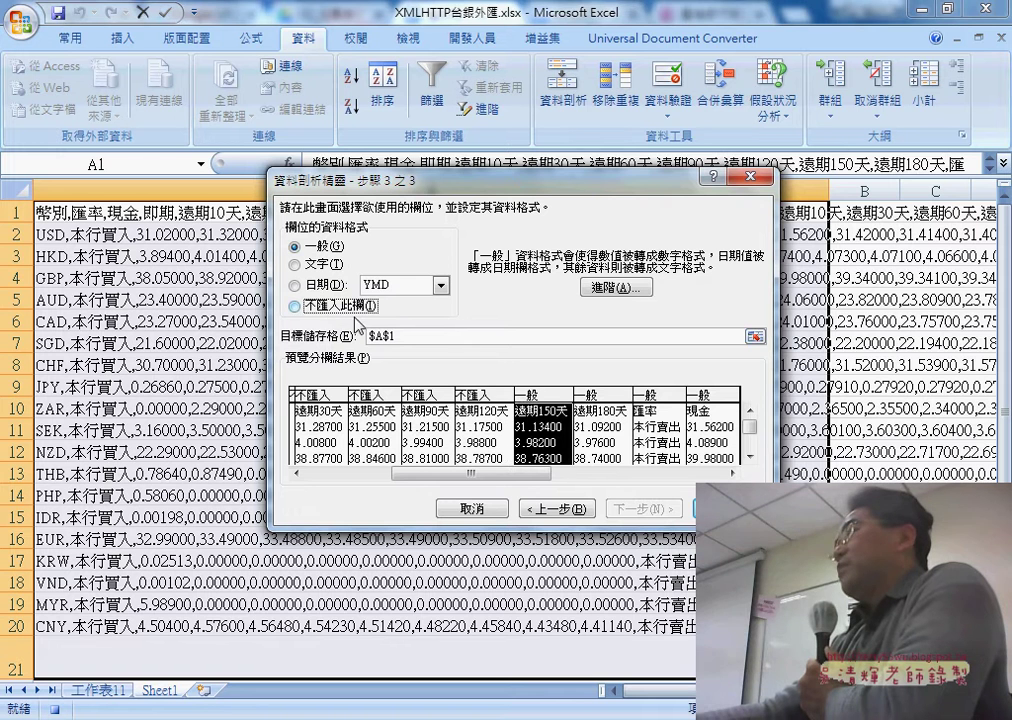
click(313, 306)
click(577, 418)
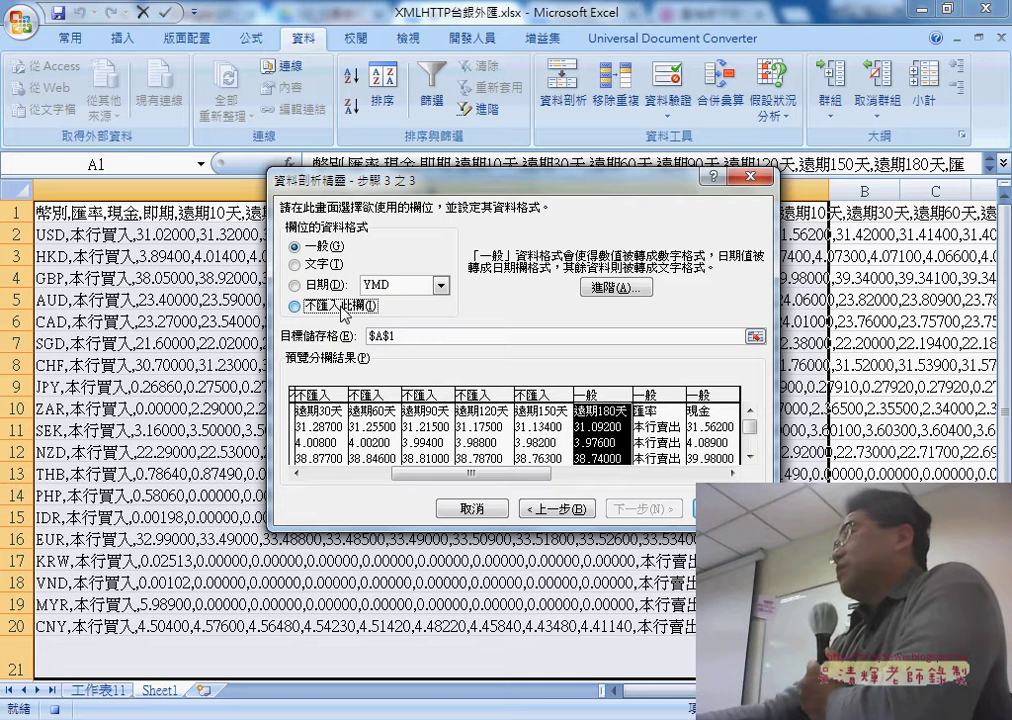
click(732, 473)
click(733, 474)
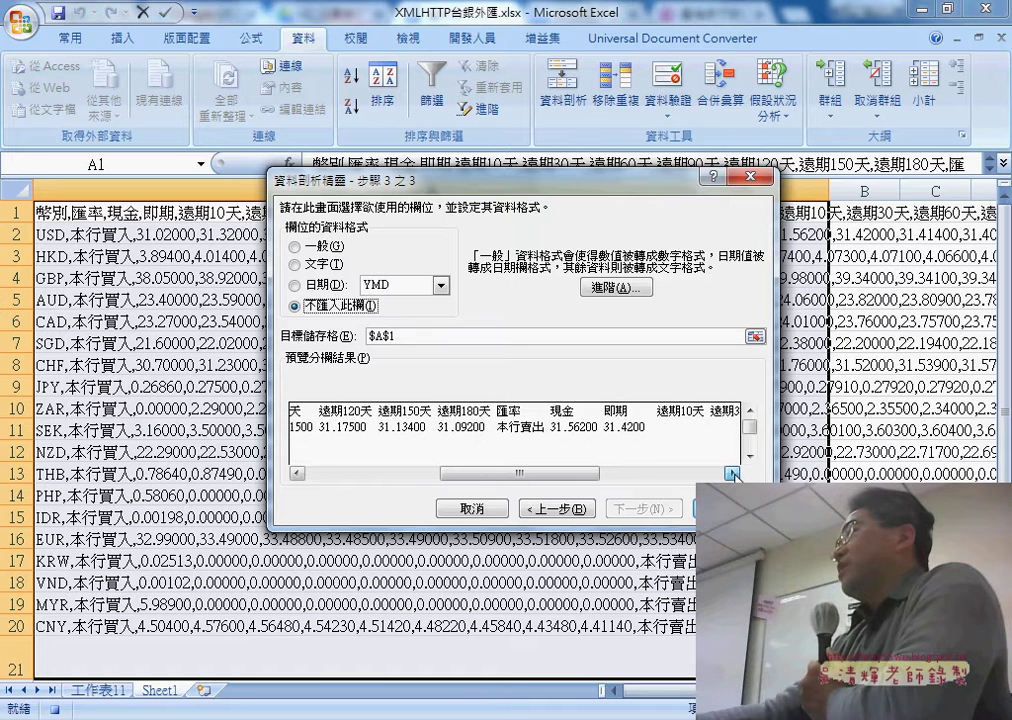
Skip the selling-side 遠期10天 through 遠期180天 columns as well.
click(733, 474)
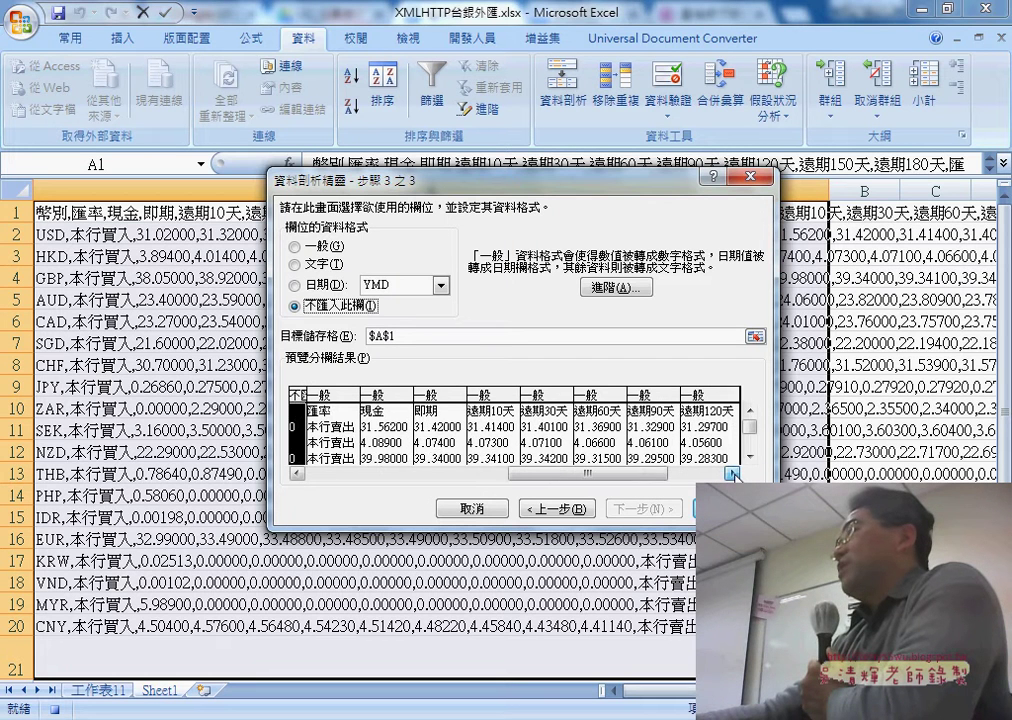
click(487, 432)
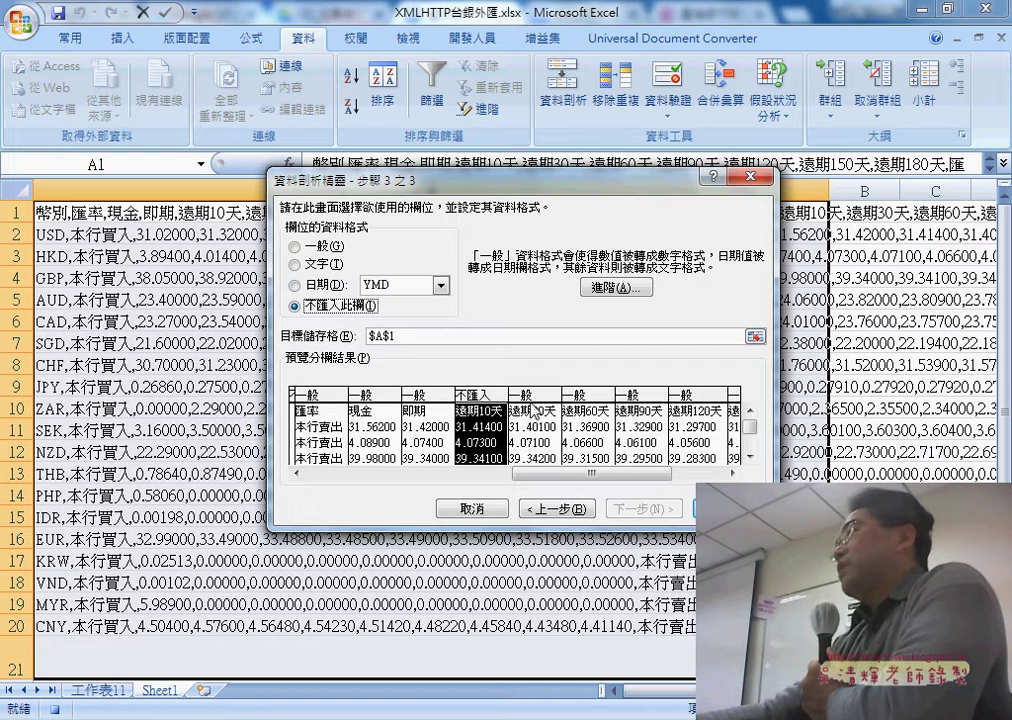
click(535, 410)
click(294, 305)
click(585, 415)
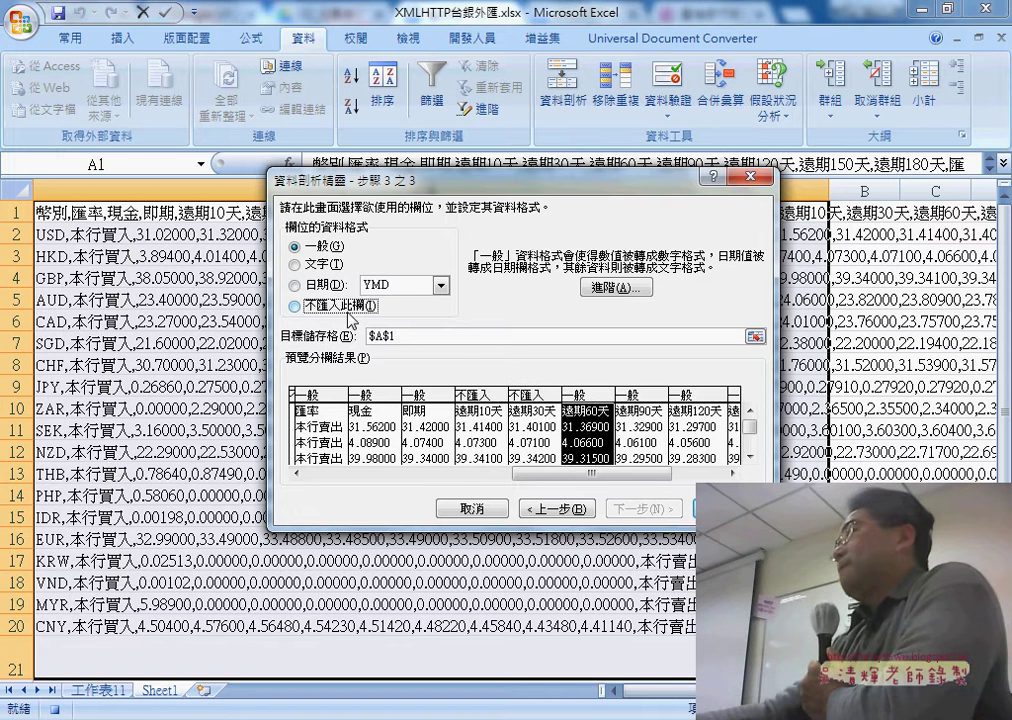
click(348, 312)
key(Right)
key(alt+i)
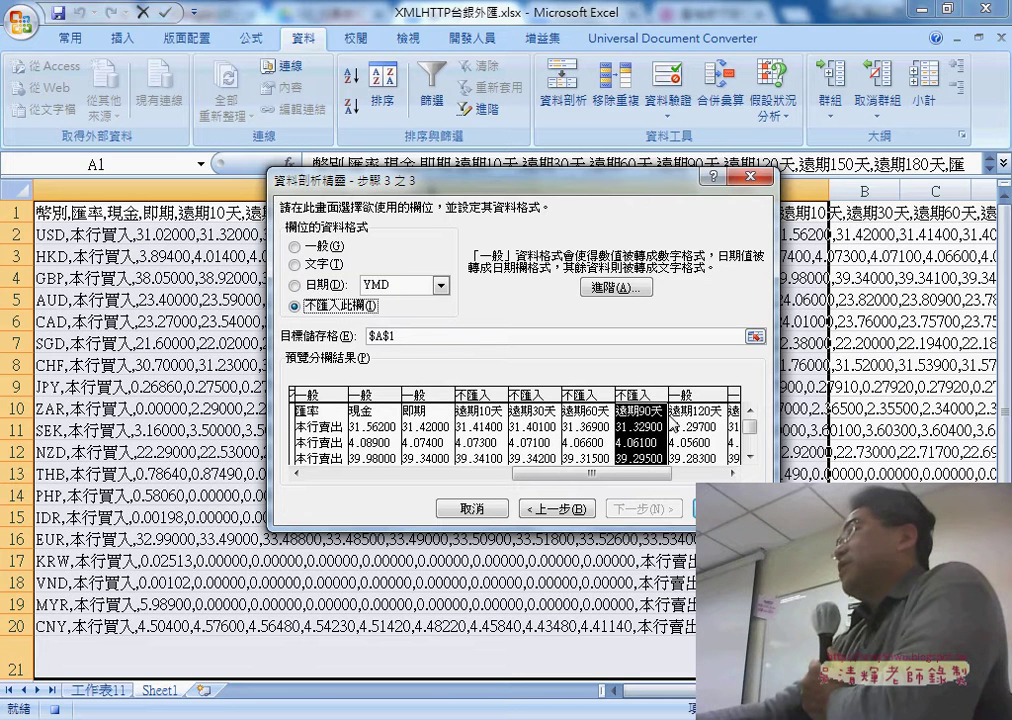
click(672, 418)
click(348, 312)
drag(599, 473, 622, 473)
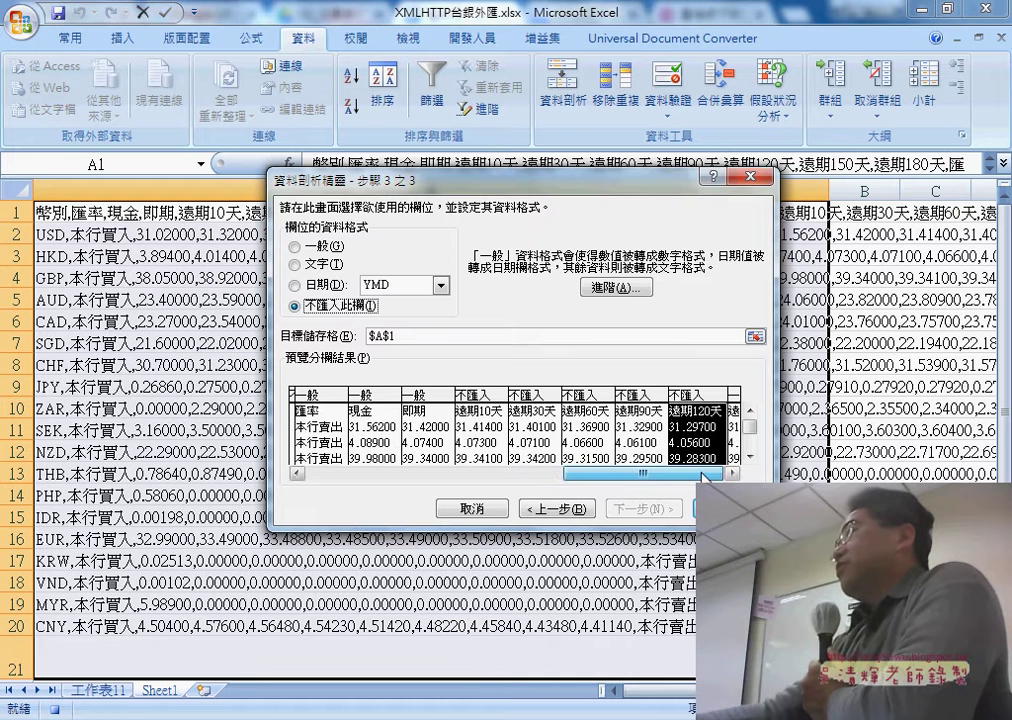
click(607, 437)
click(336, 306)
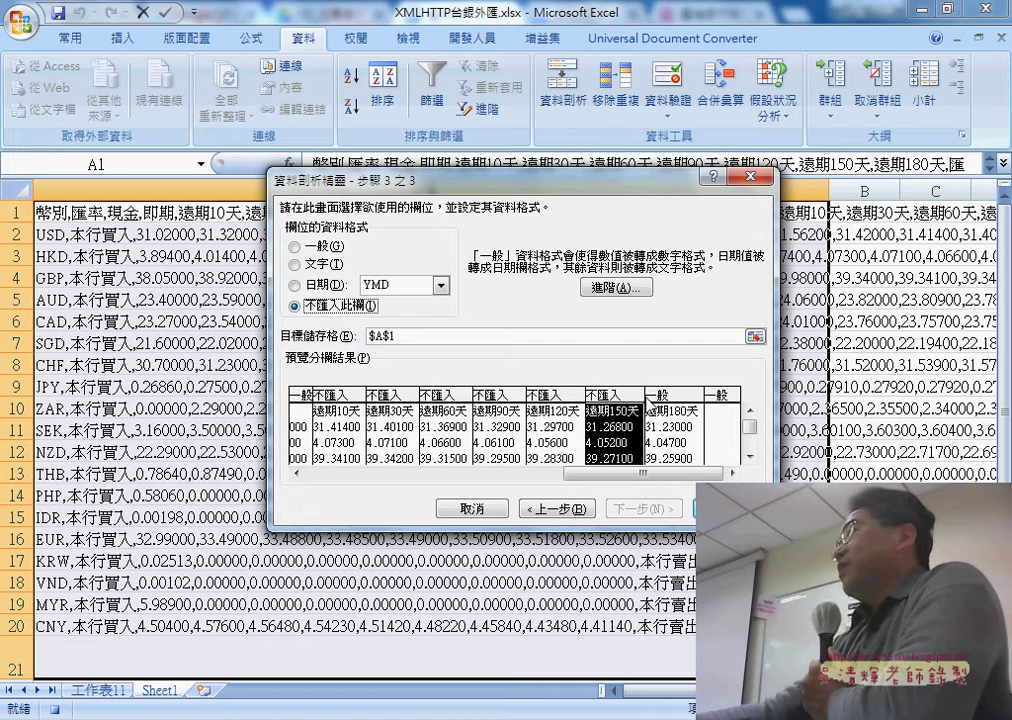
key(Right)
click(327, 306)
Finish the split and autofit the width of every column on the sheet.
key(Return)
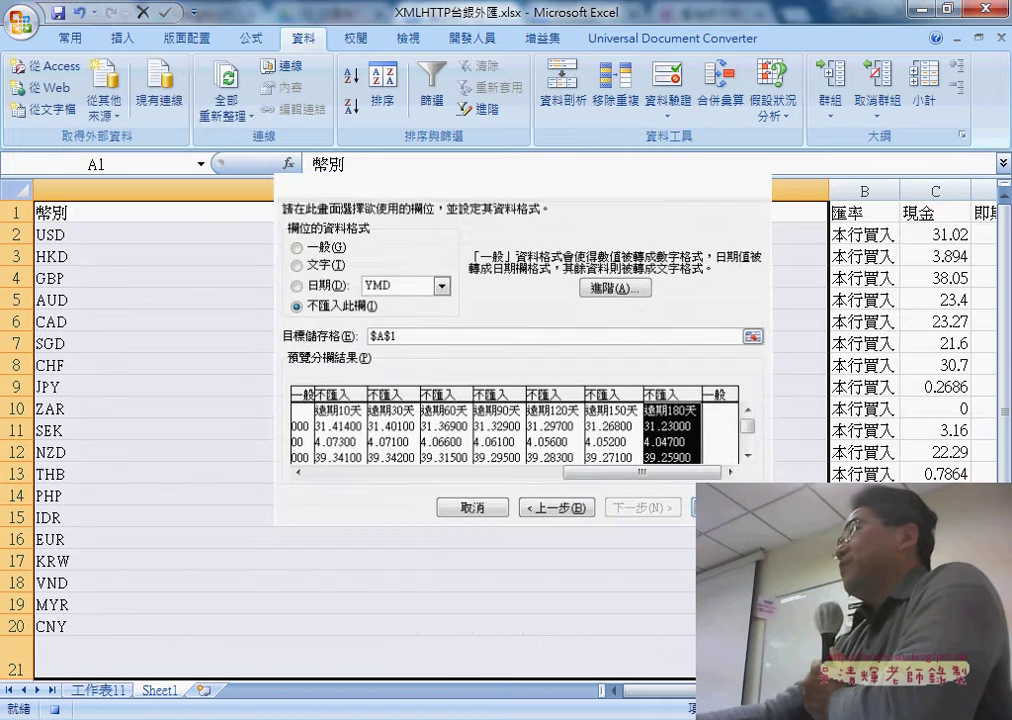
click(18, 190)
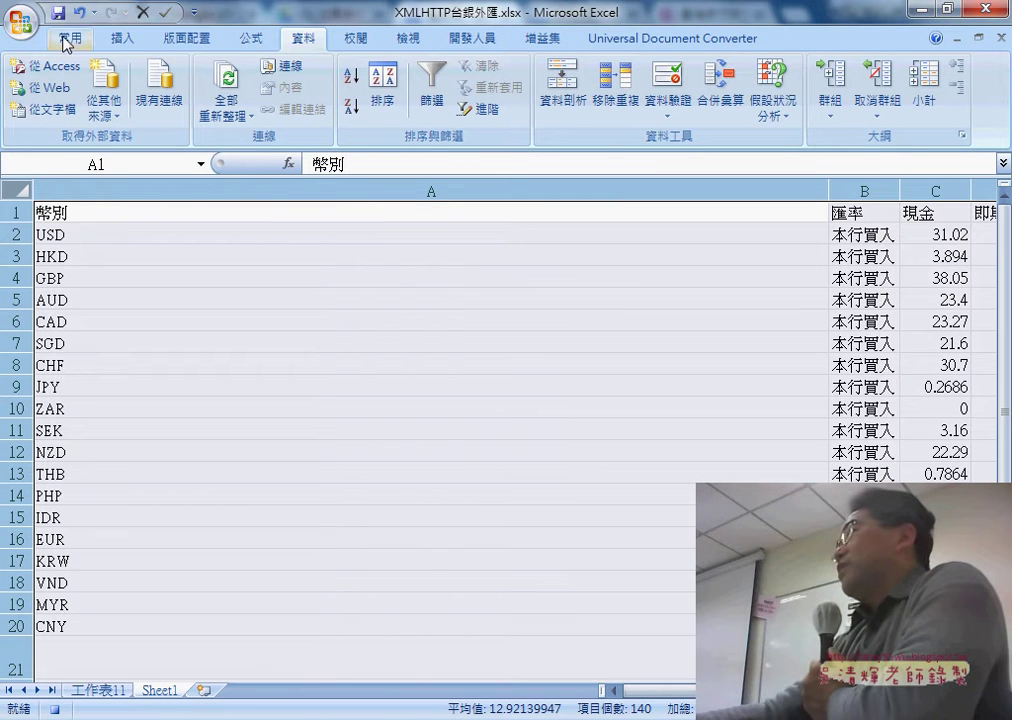
click(70, 38)
click(828, 117)
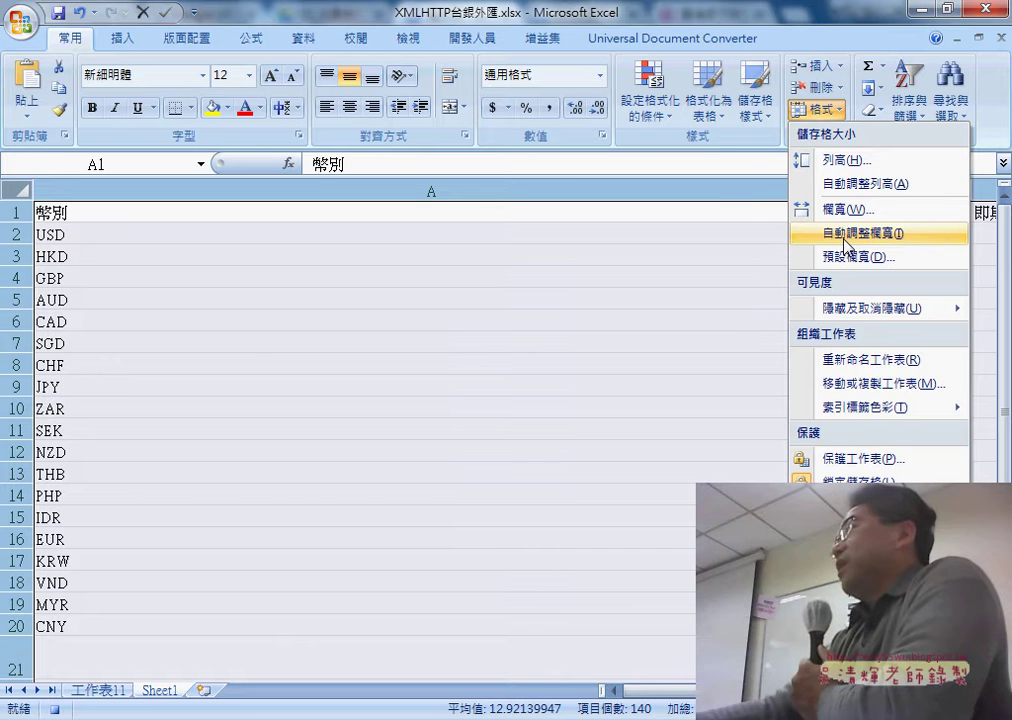
click(846, 238)
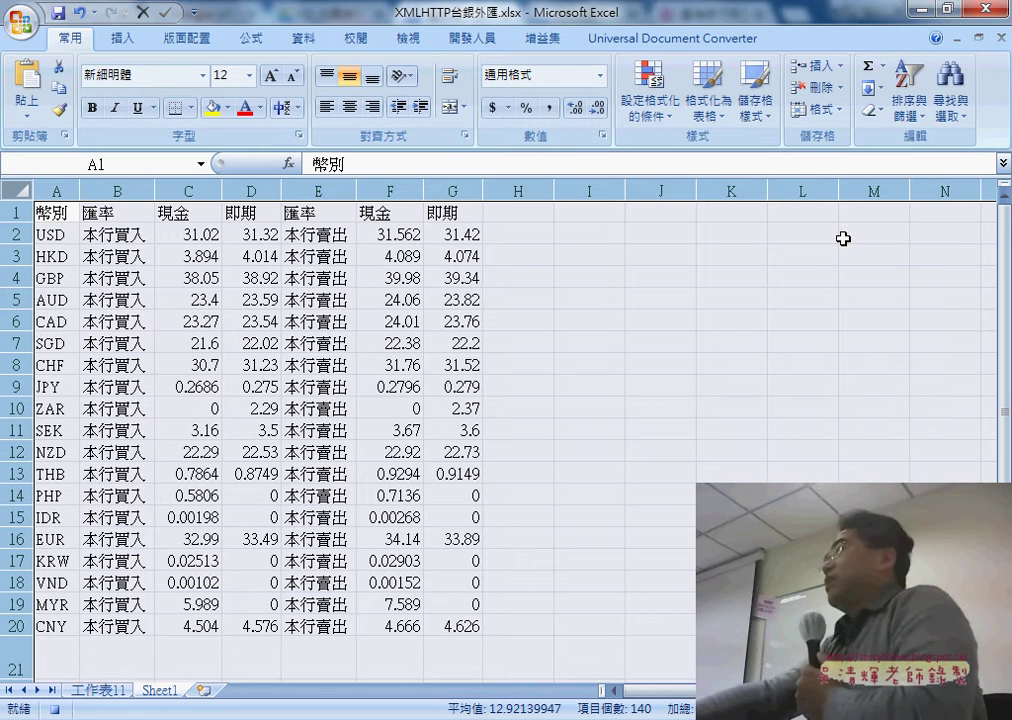
Select cell A1 and stop the macro recording.
click(60, 212)
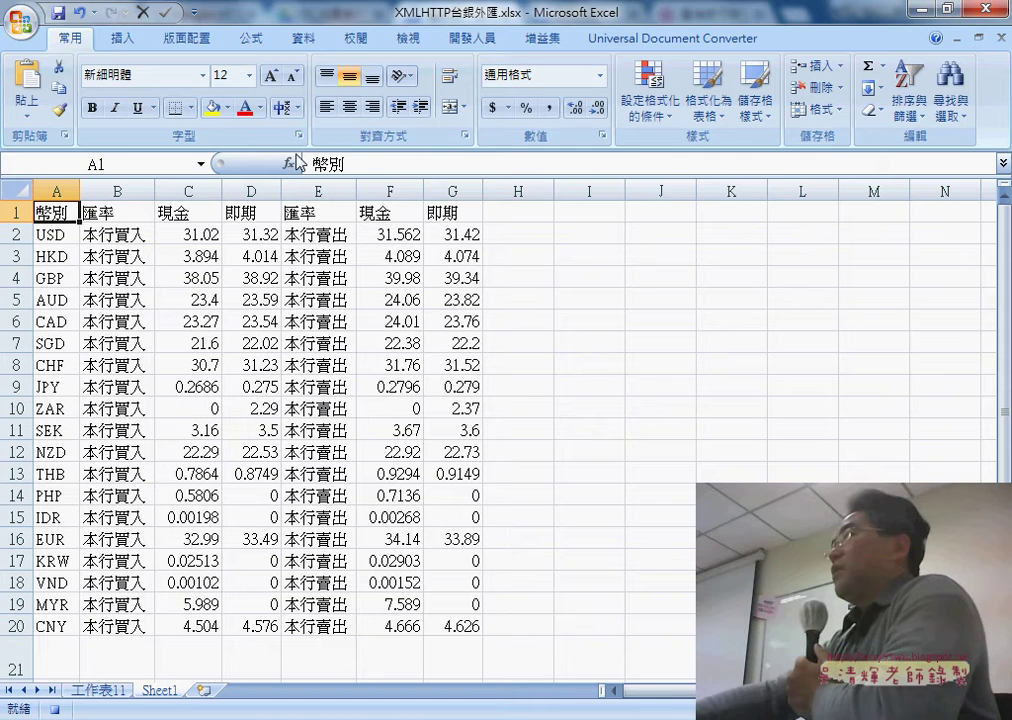
click(471, 38)
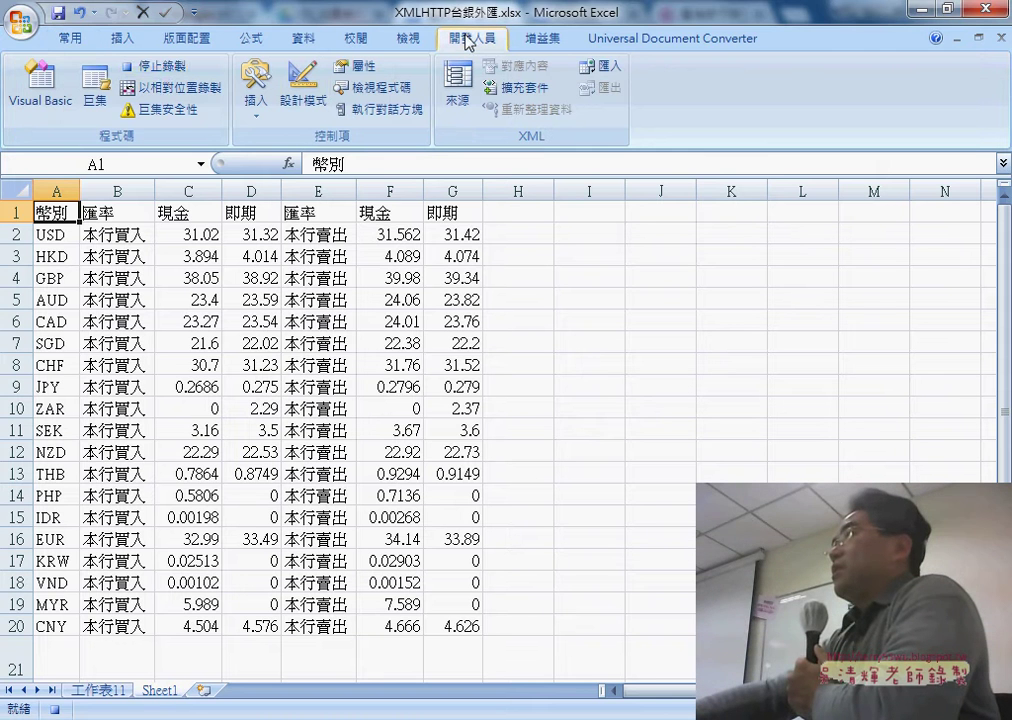
click(148, 72)
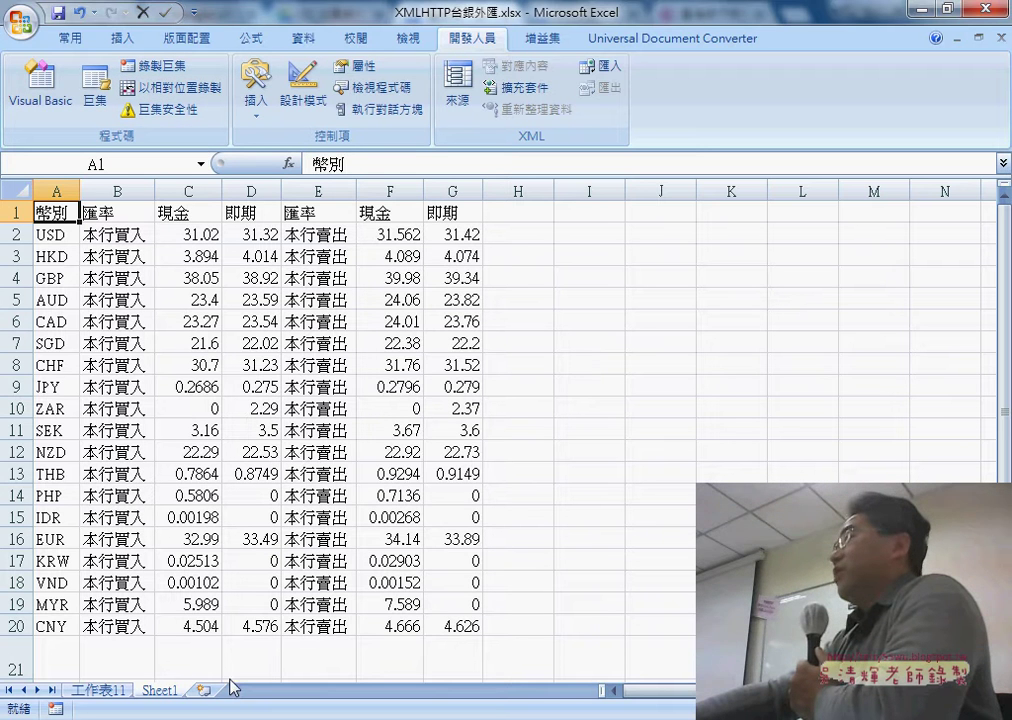
Open Module2's 資料剖析 code and delete its recorded comment lines.
mouse_move(496, 719)
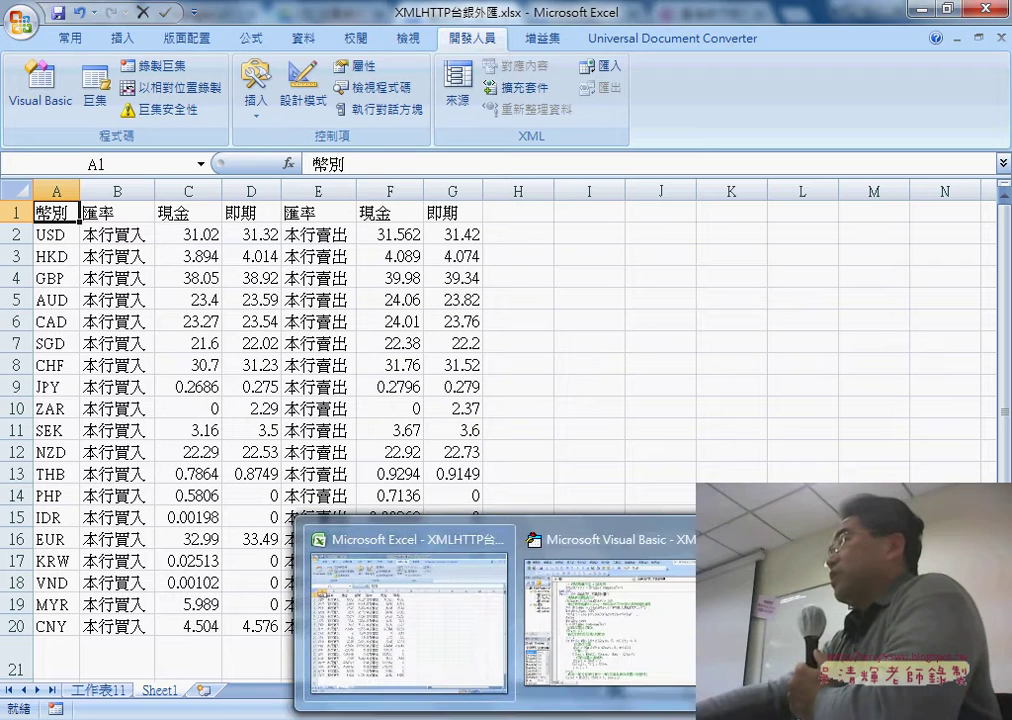
click(543, 572)
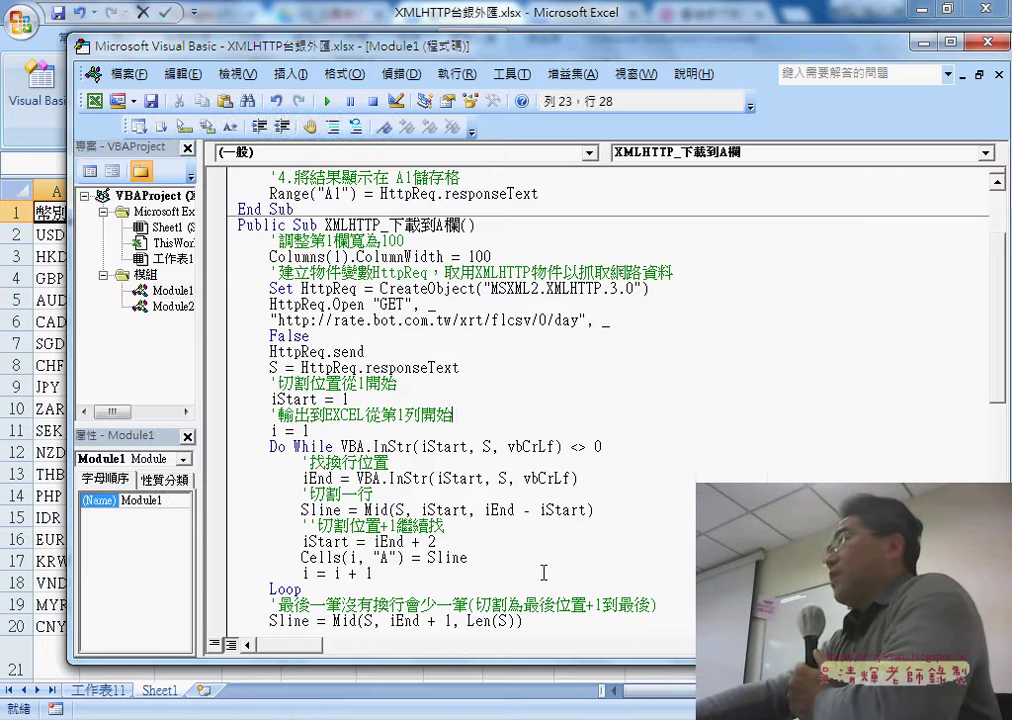
double_click(171, 311)
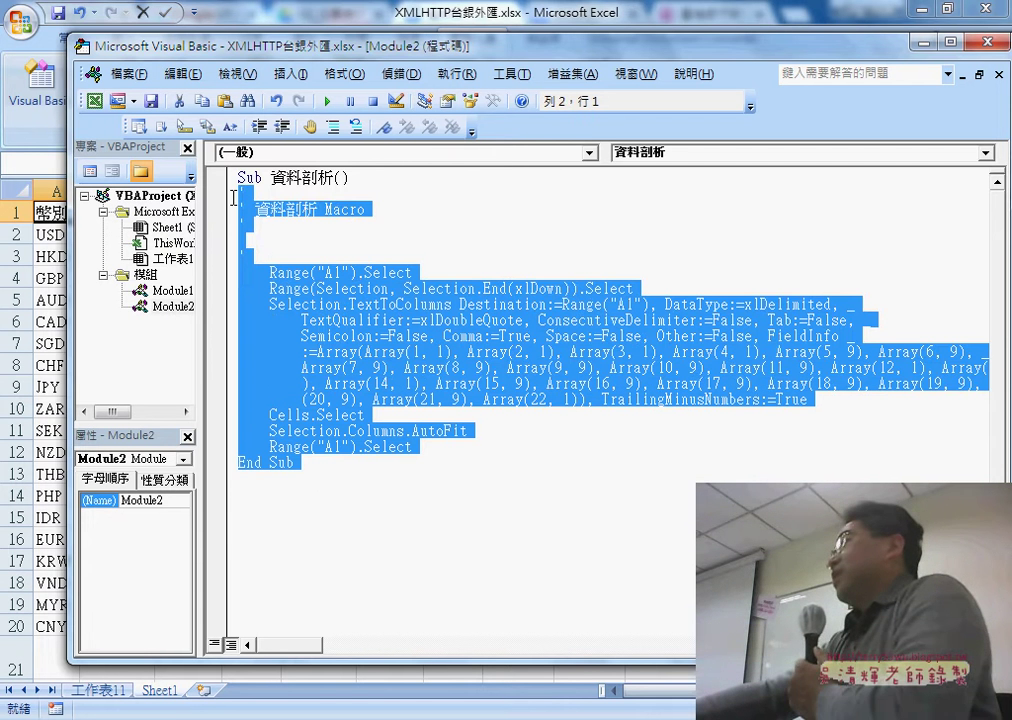
drag(313, 481, 221, 176)
click(343, 250)
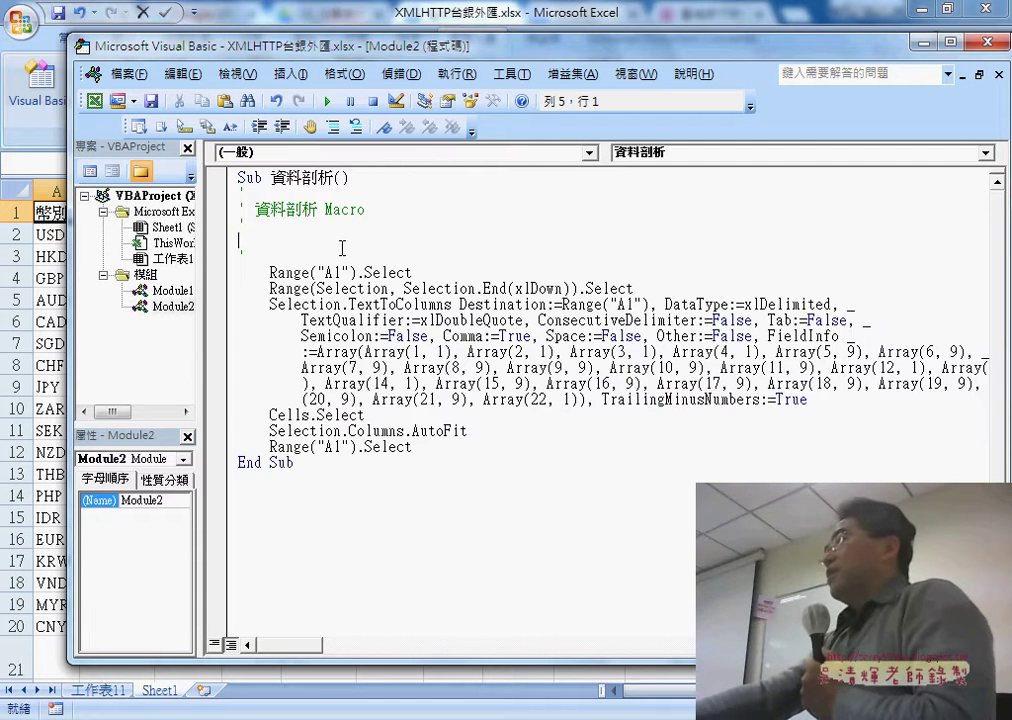
drag(271, 251, 240, 192)
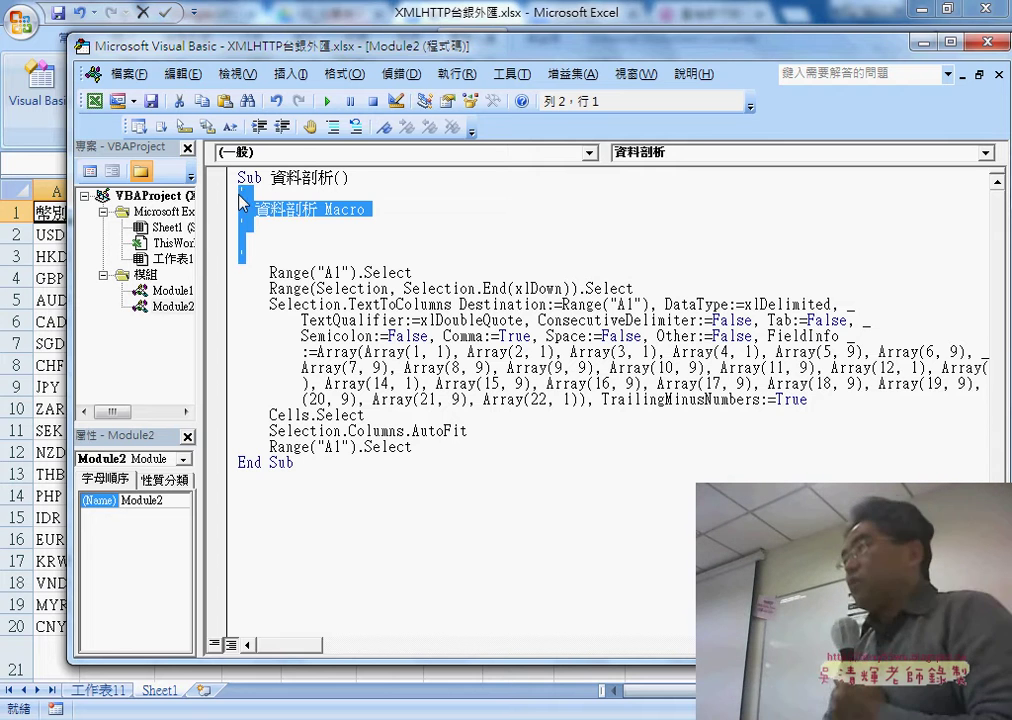
key(Delete)
Add comments '1., '2. and '3. before the macro's first three statements.
key(Tab)
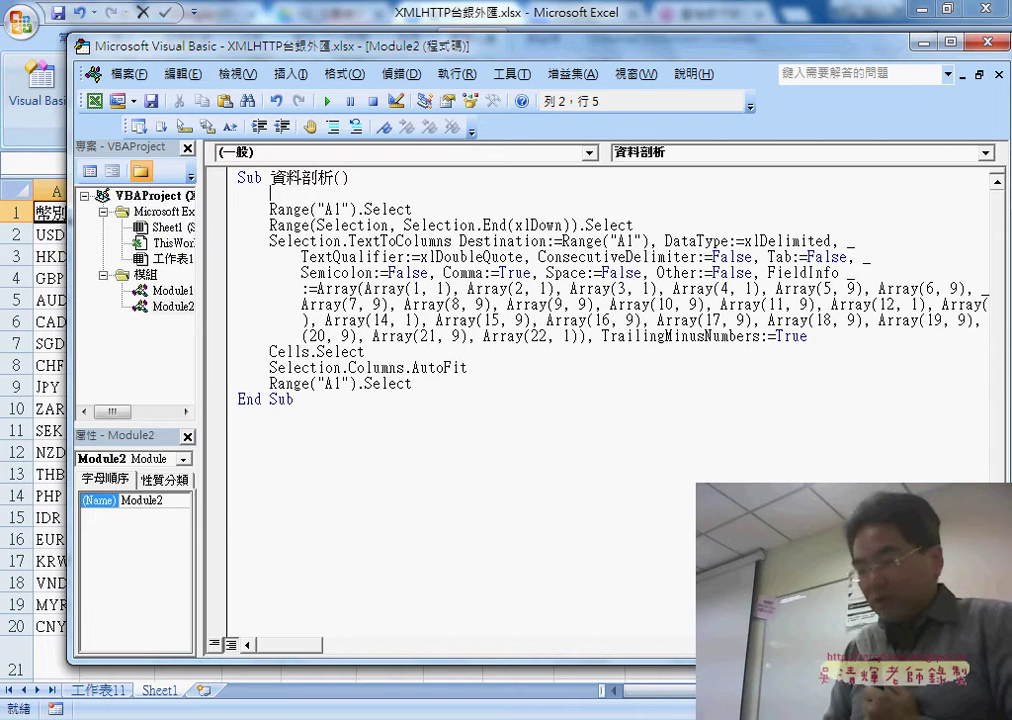
text('1)
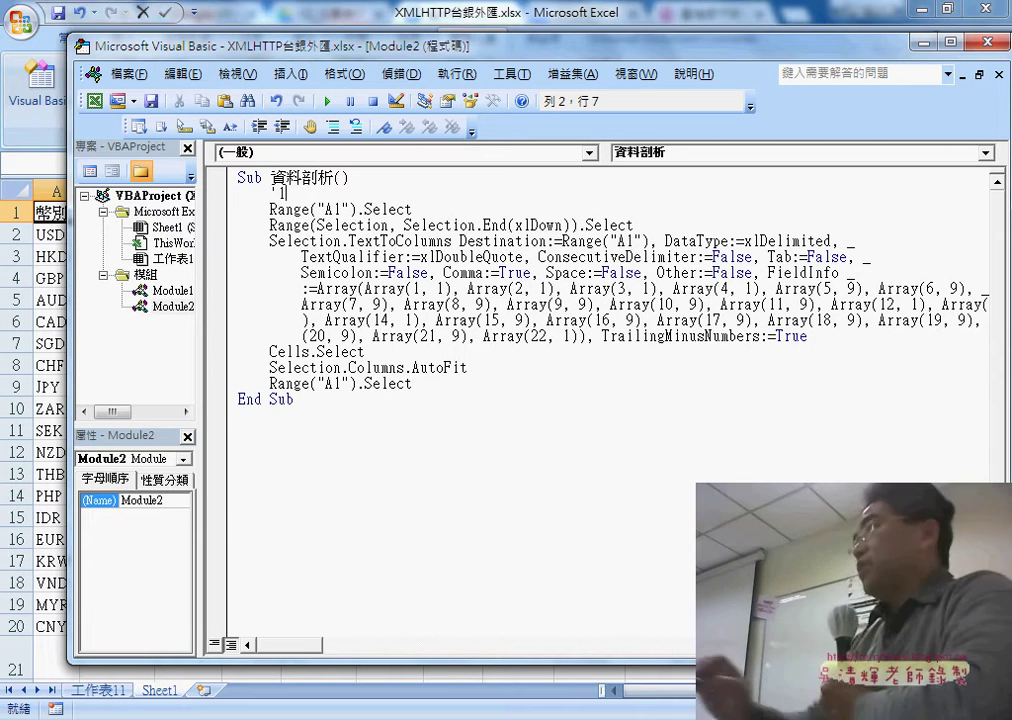
text(.)
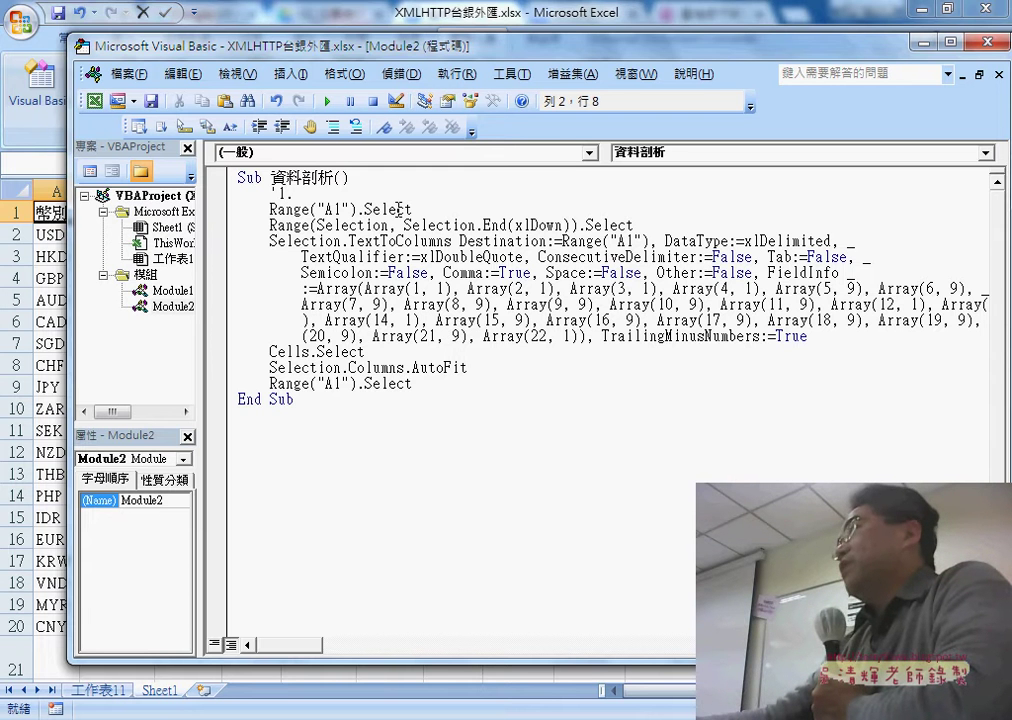
drag(411, 209, 269, 209)
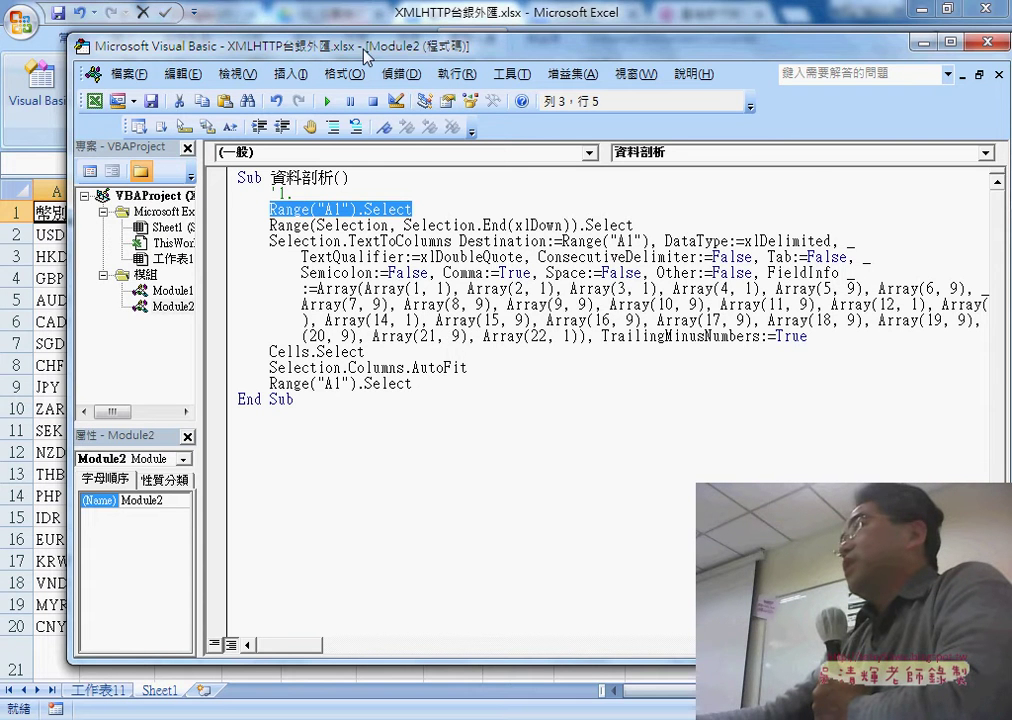
drag(366, 57, 522, 70)
click(599, 221)
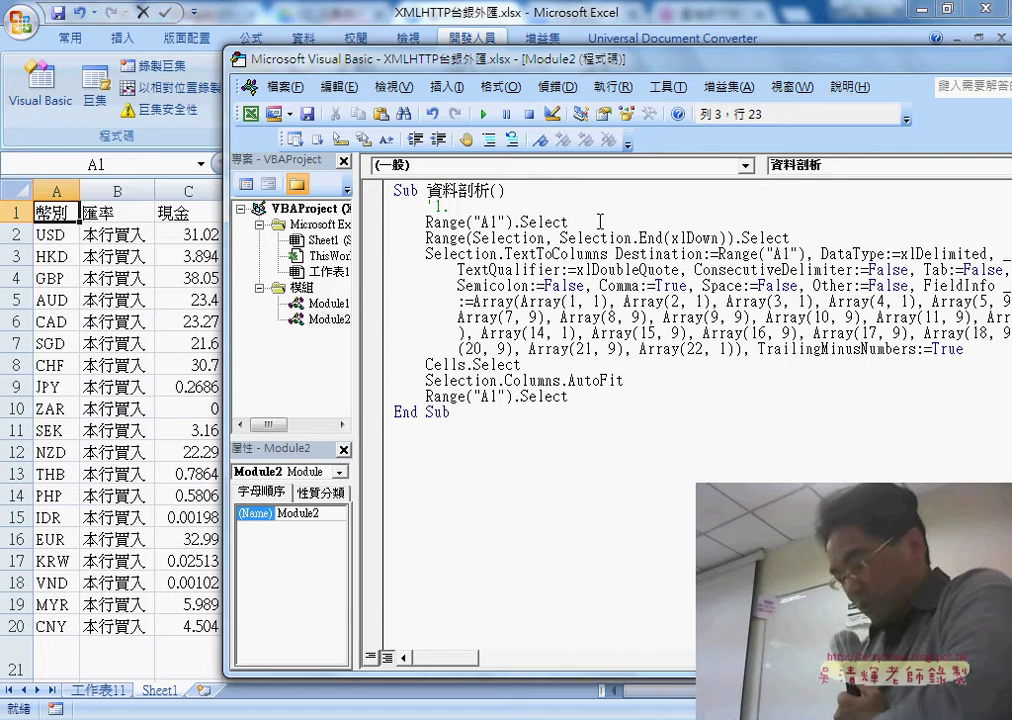
key(Return)
text(')
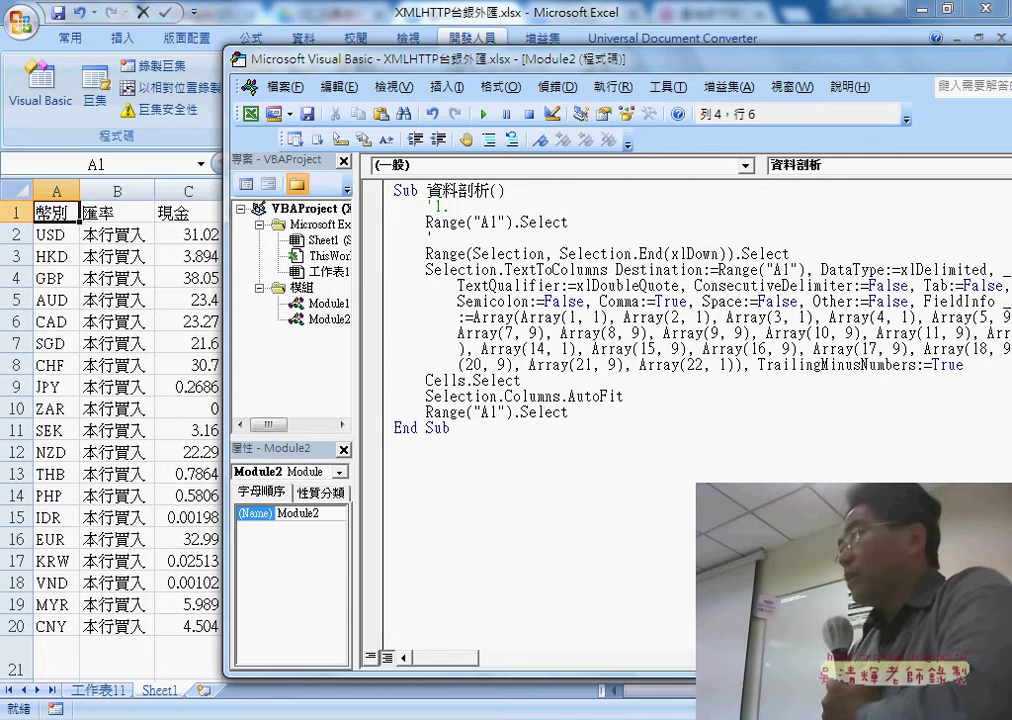
text(2.)
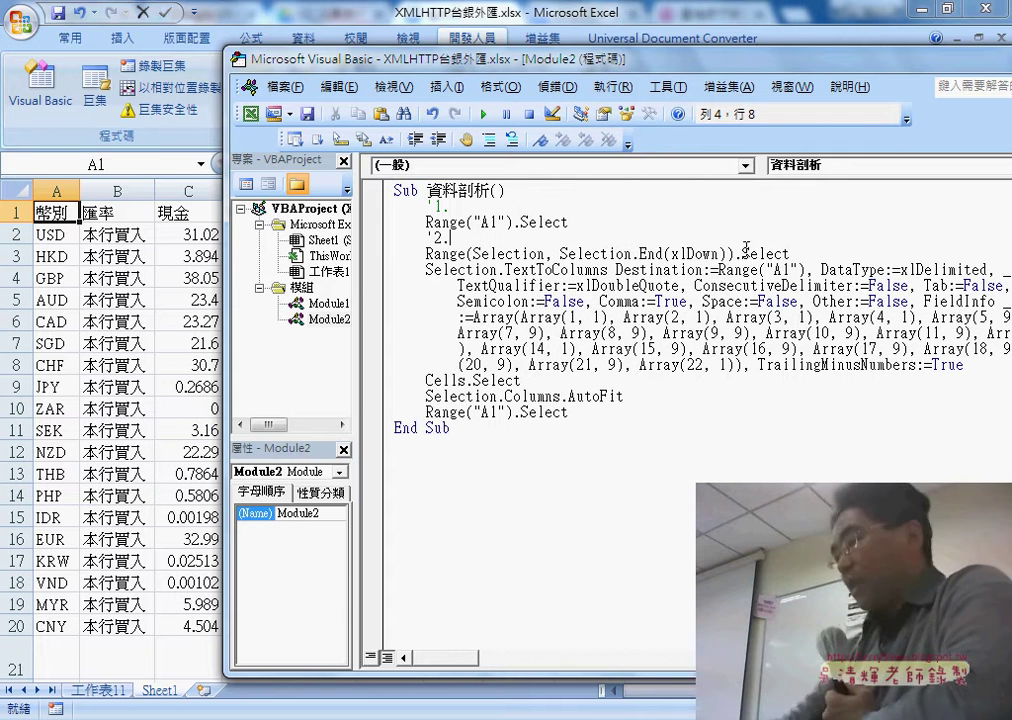
click(803, 255)
key(Return)
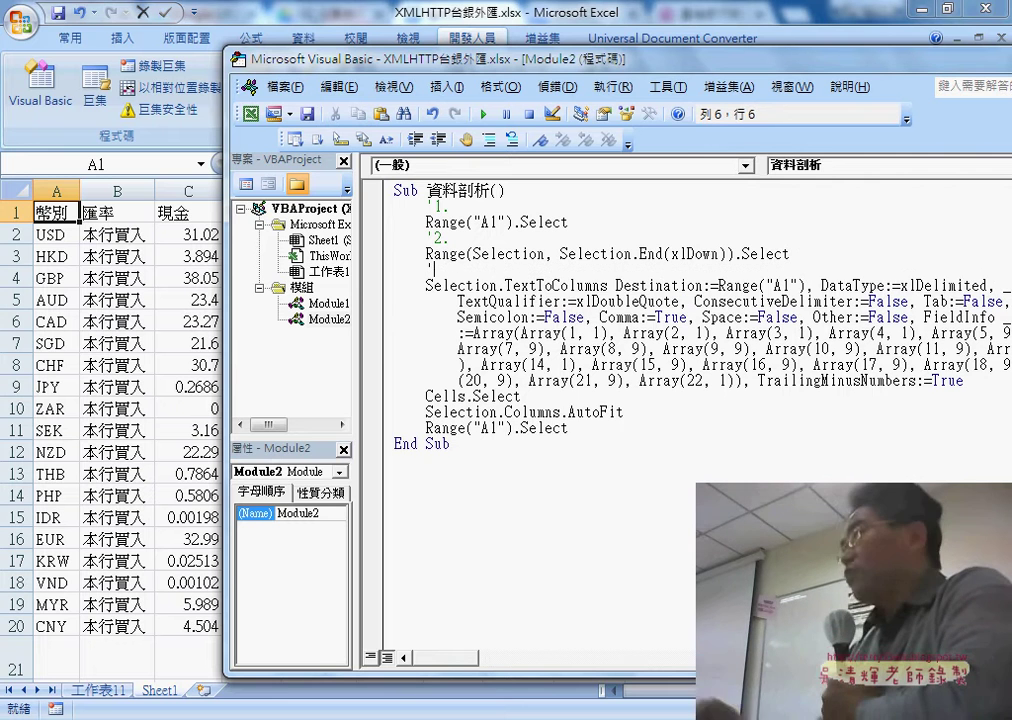
text('3.)
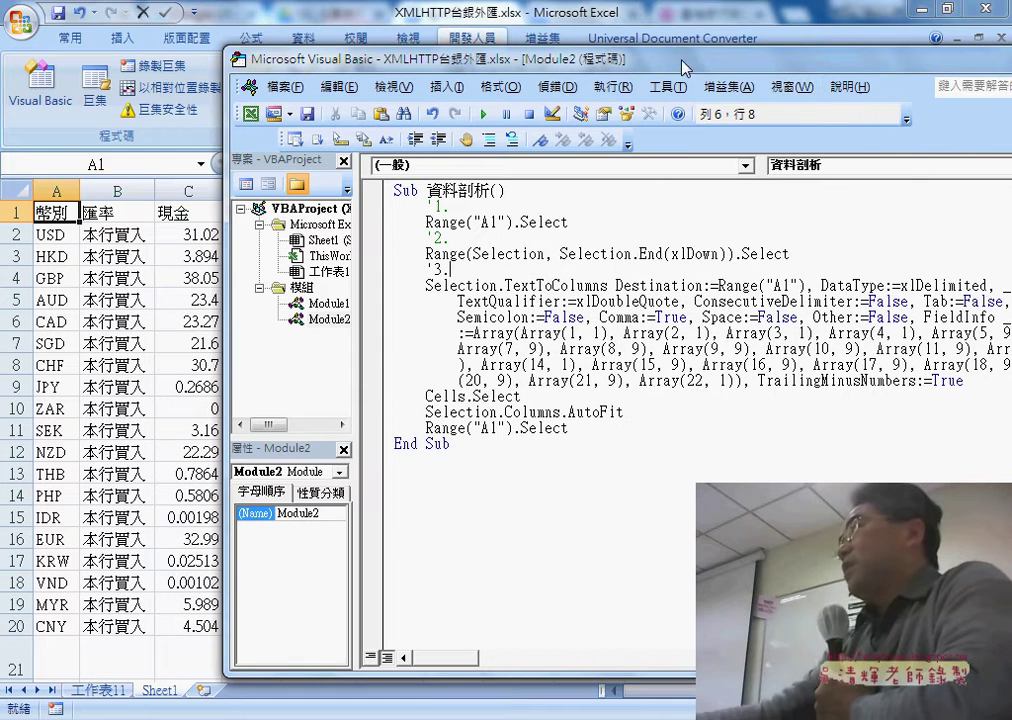
drag(538, 58, 340, 55)
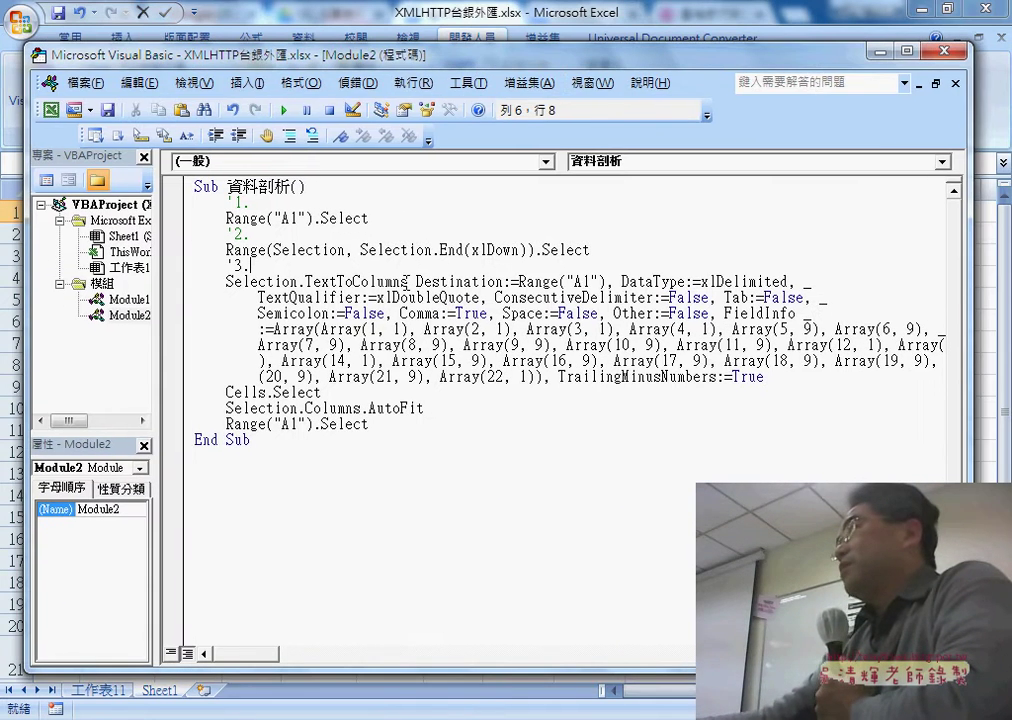
drag(305, 281, 409, 281)
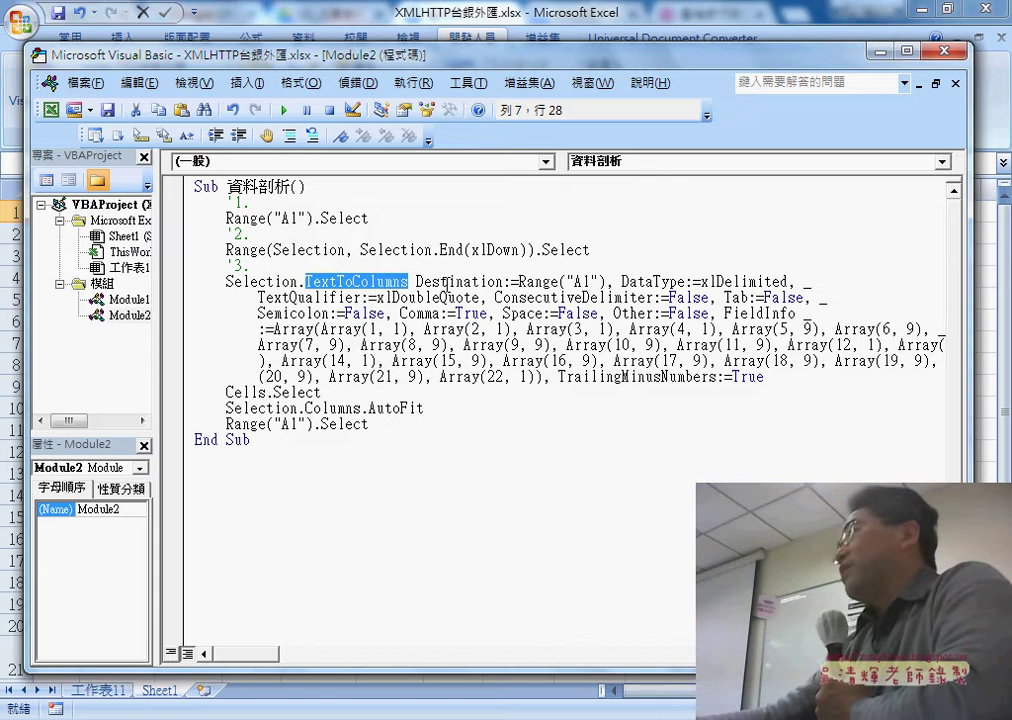
drag(415, 281, 506, 281)
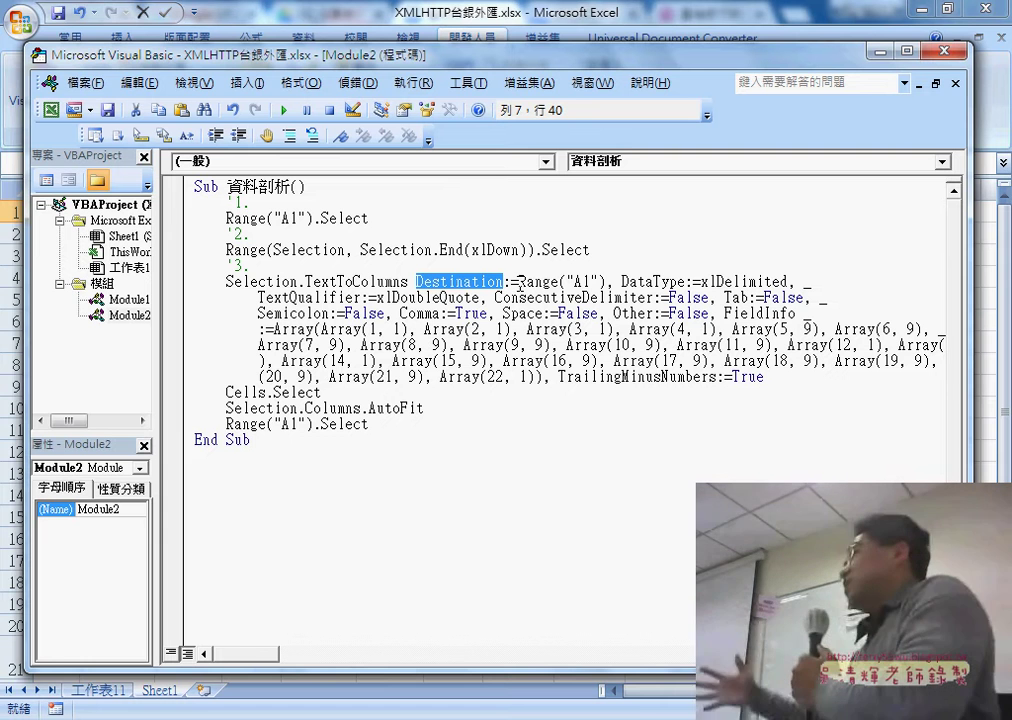
click(519, 287)
drag(519, 287, 605, 283)
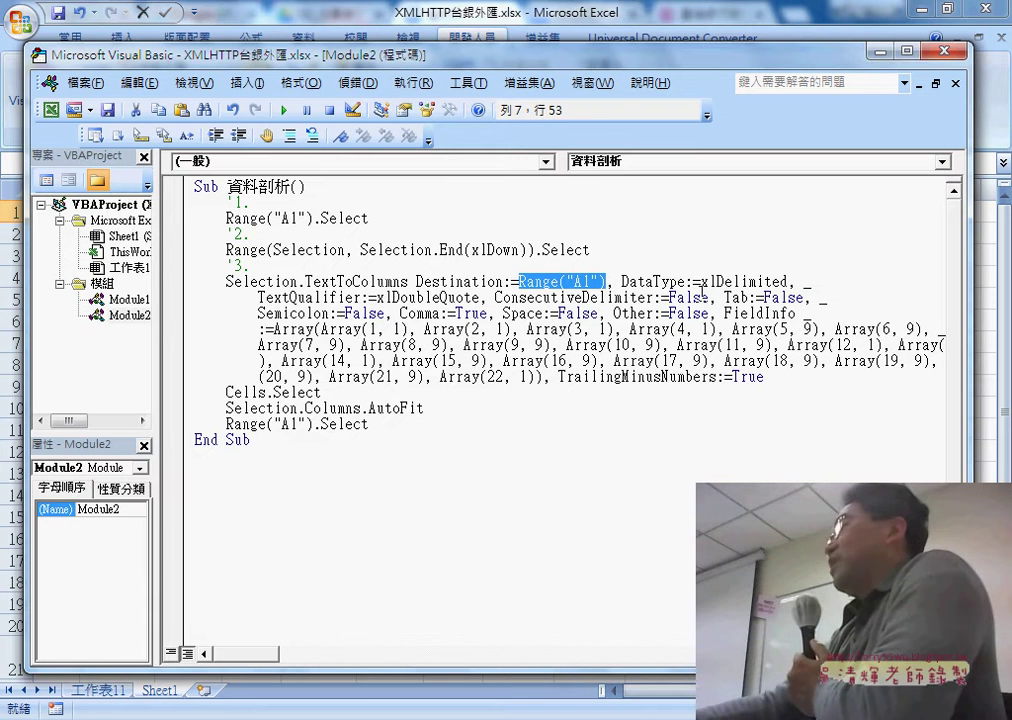
click(339, 281)
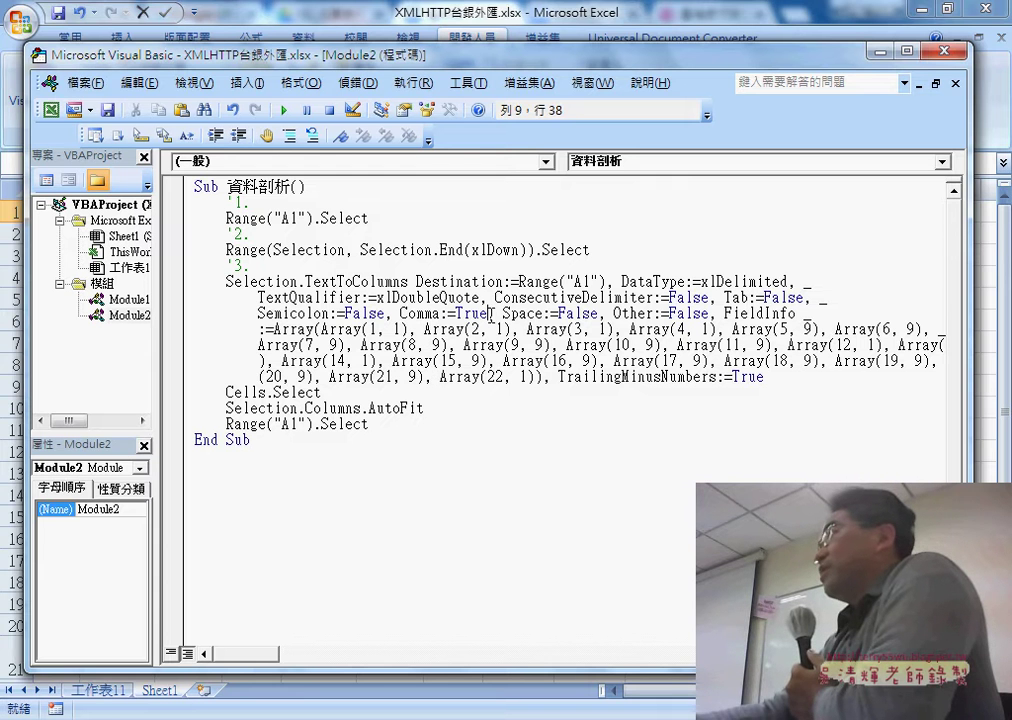
drag(489, 314, 401, 314)
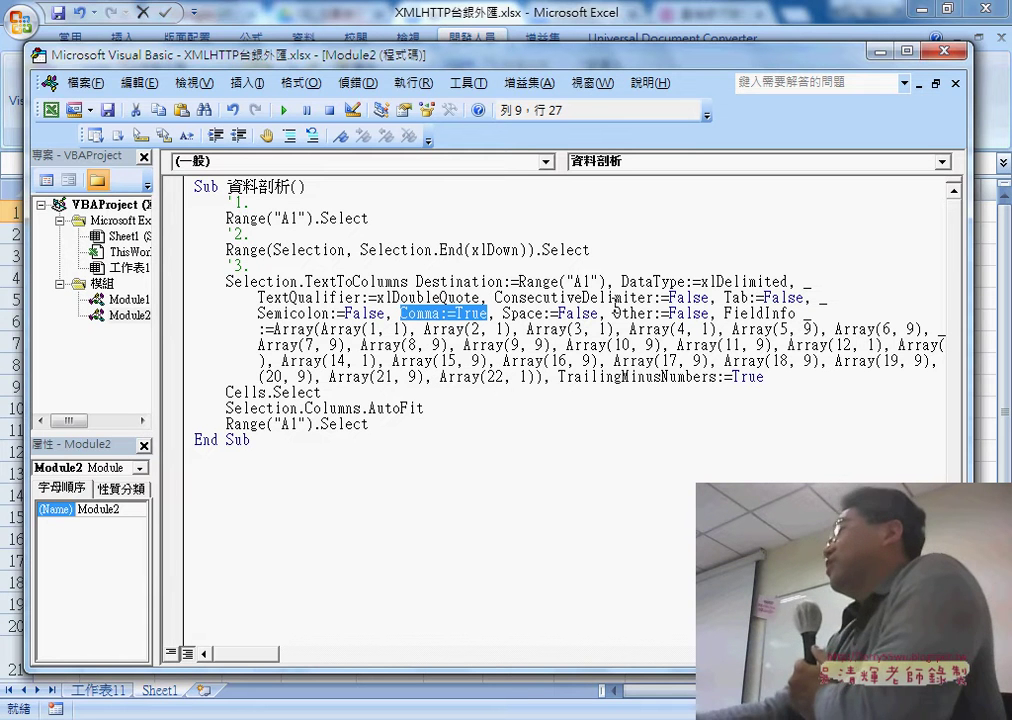
click(396, 329)
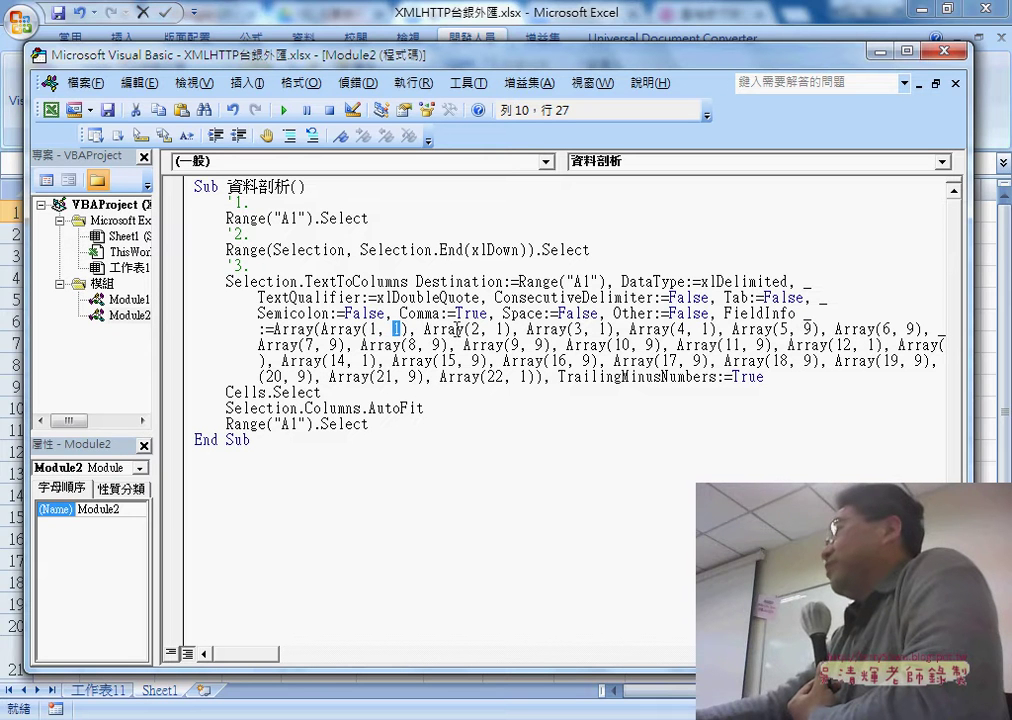
double_click(805, 329)
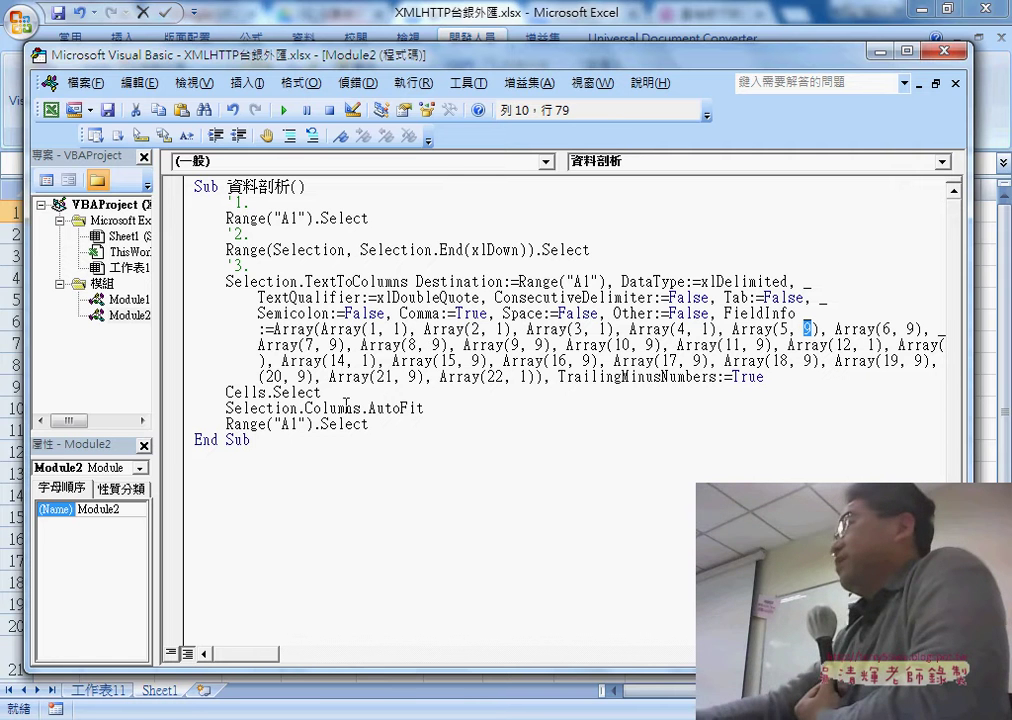
click(224, 393)
Insert comment '4. above Cells.Select and '5. after the AutoFit line.
key(Return)
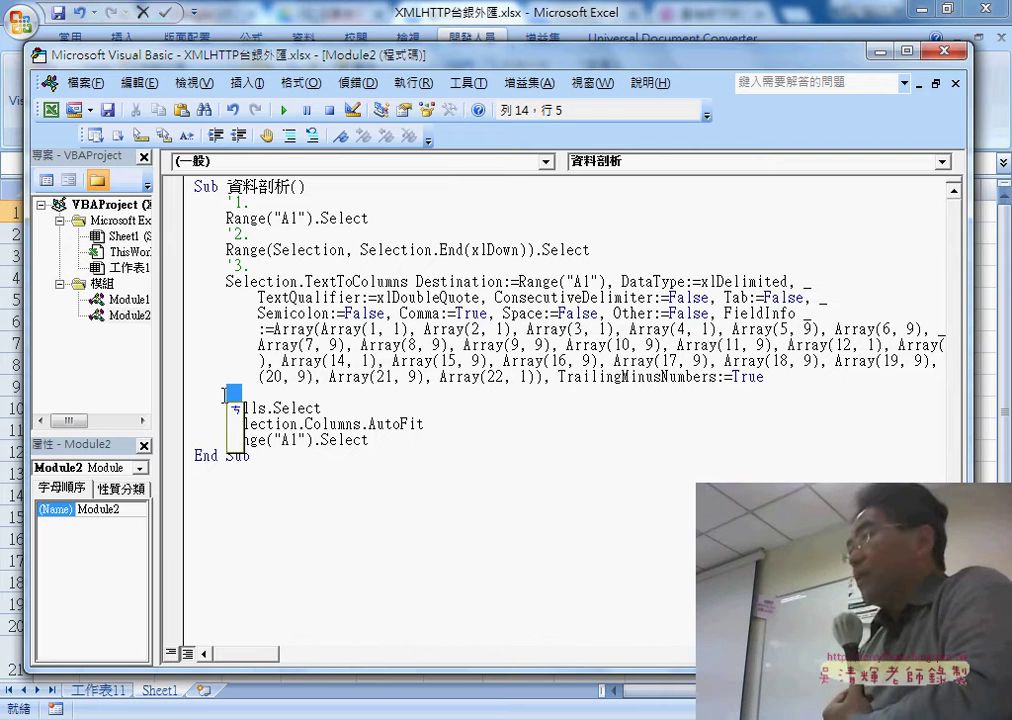
text(4)
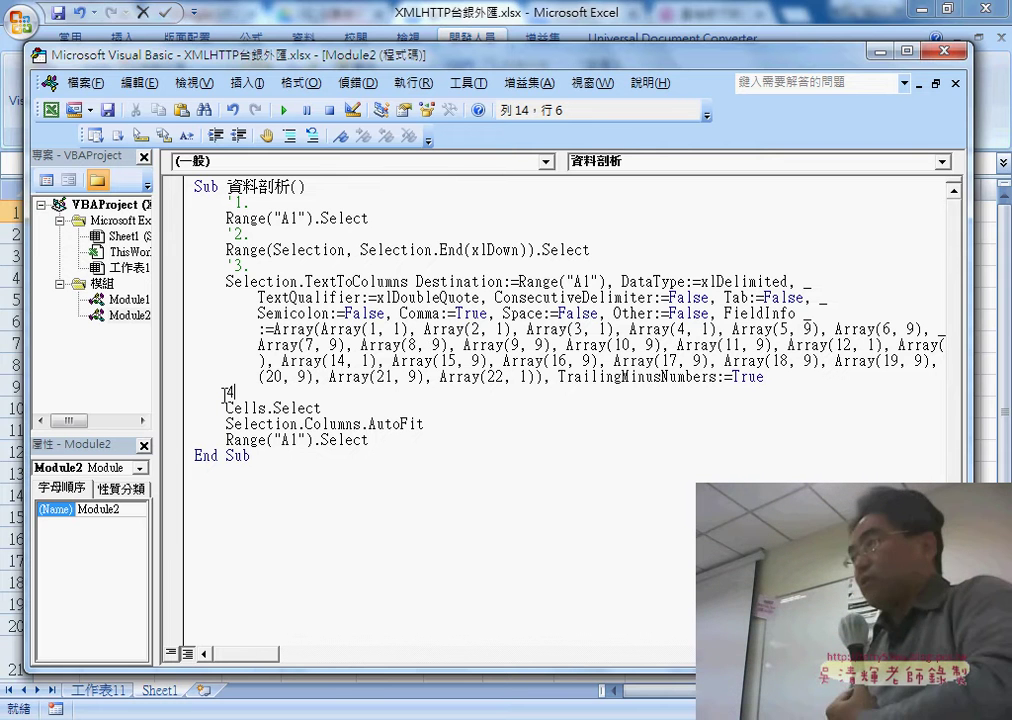
text(')
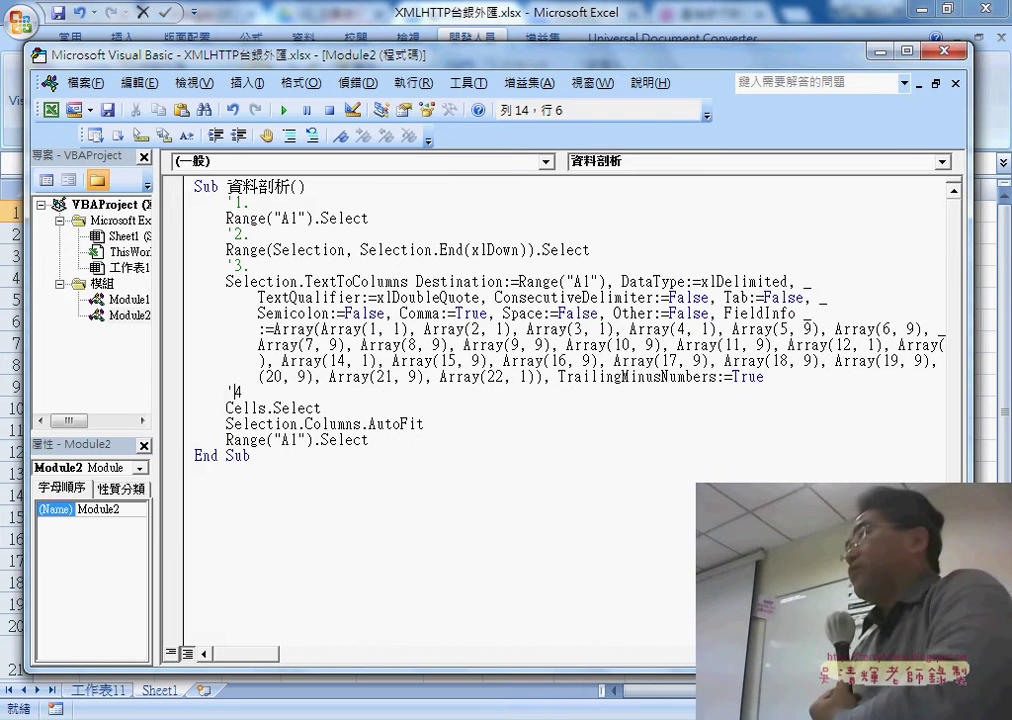
key(End)
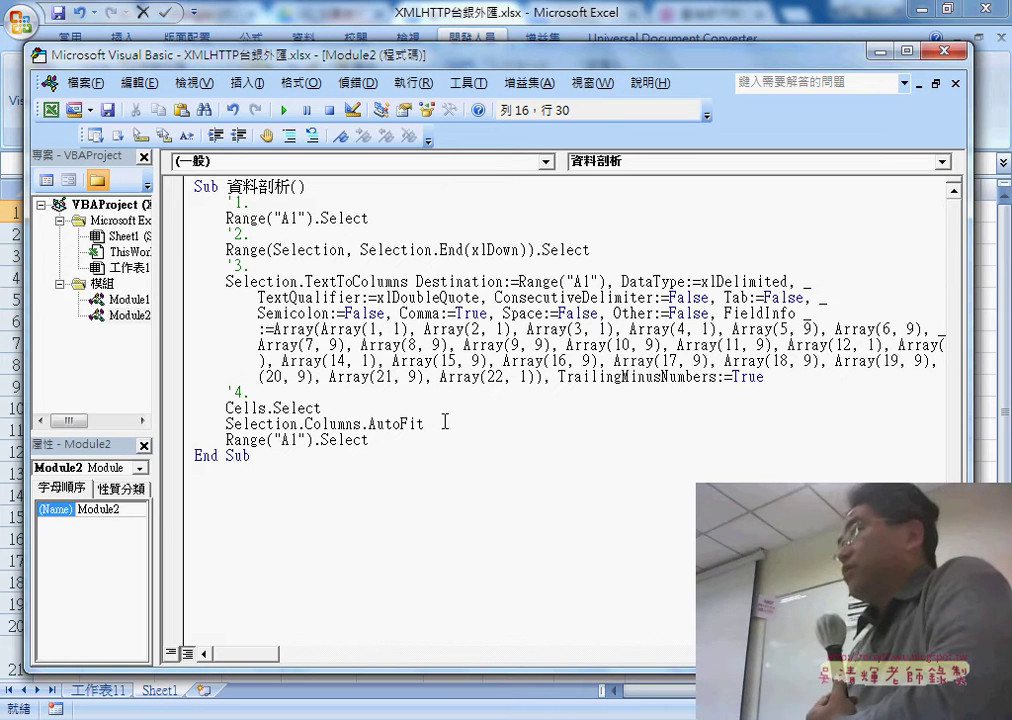
key(Return)
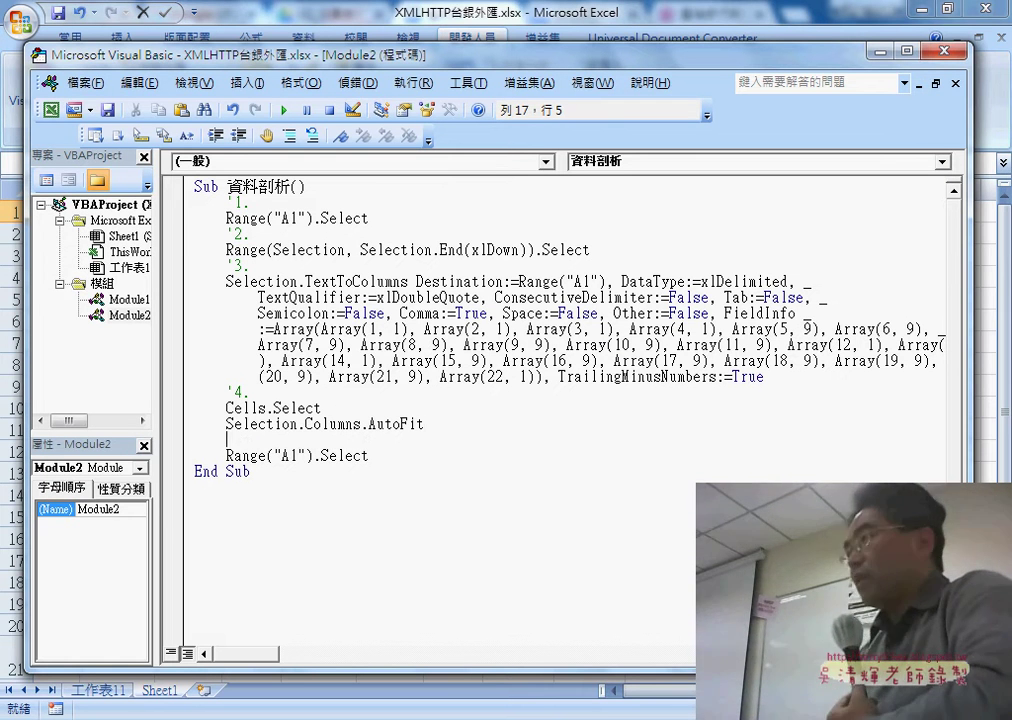
text('5.)
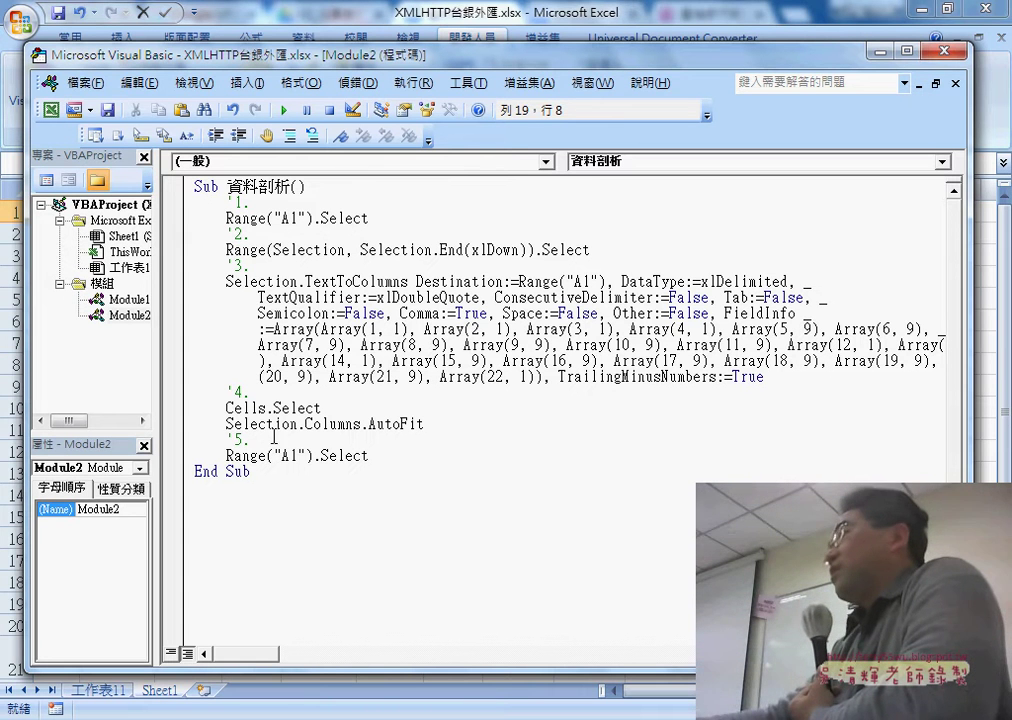
drag(427, 423, 186, 407)
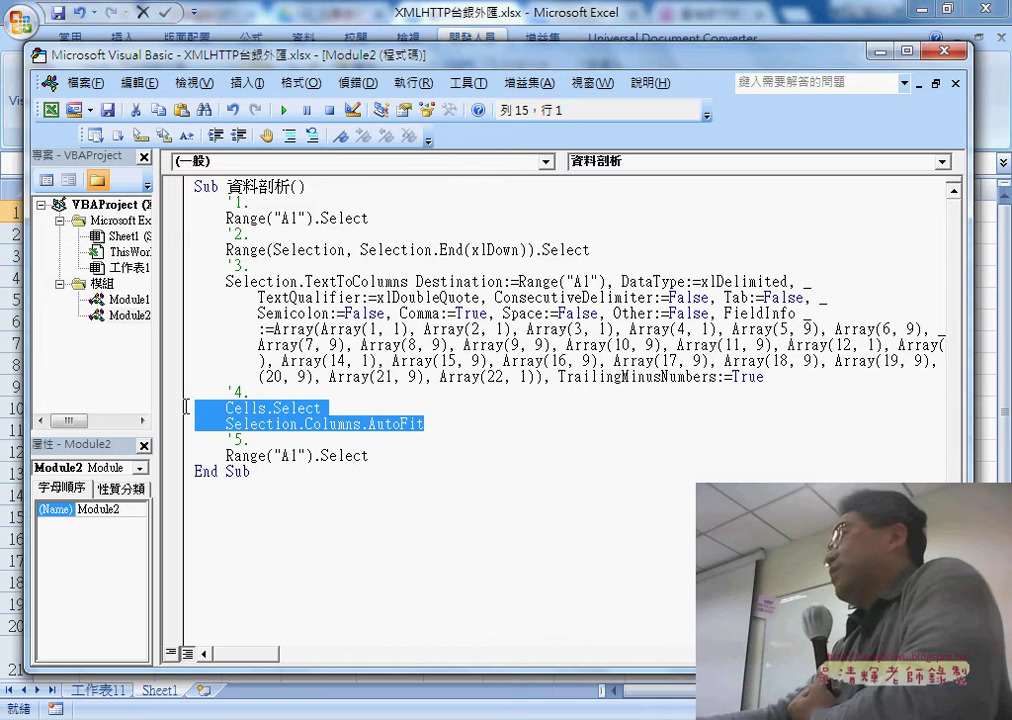
click(307, 408)
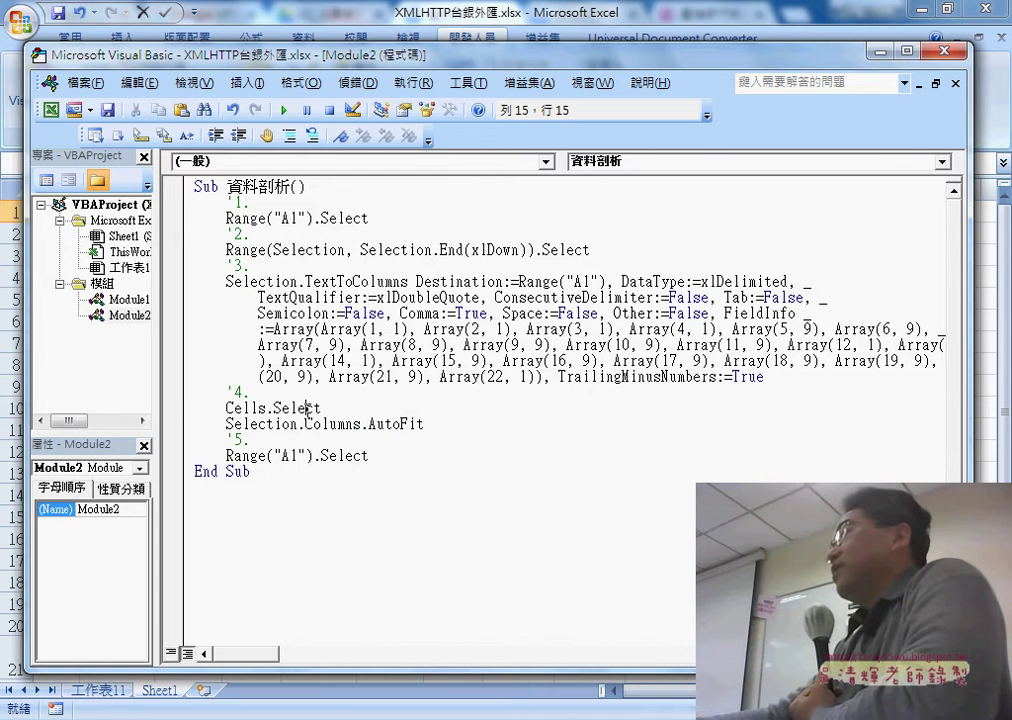
drag(304, 424, 182, 412)
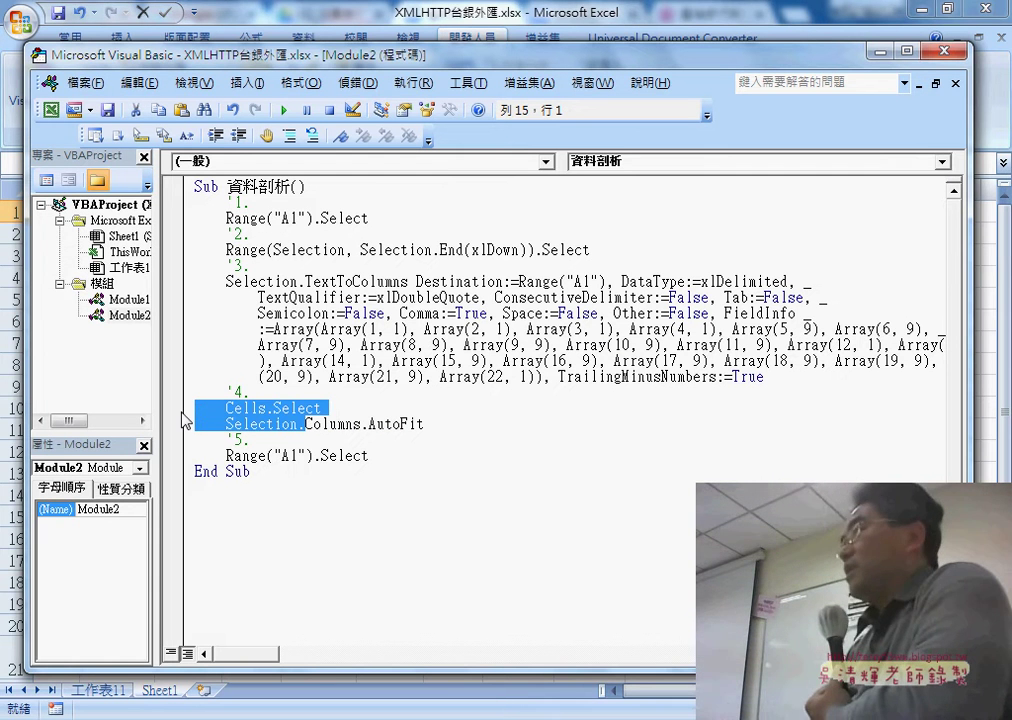
Delete Cells.Select and the Selection. prefix so step 4 reads Columns.AutoFit, then select the whole 資料剖析 macro.
key(Delete)
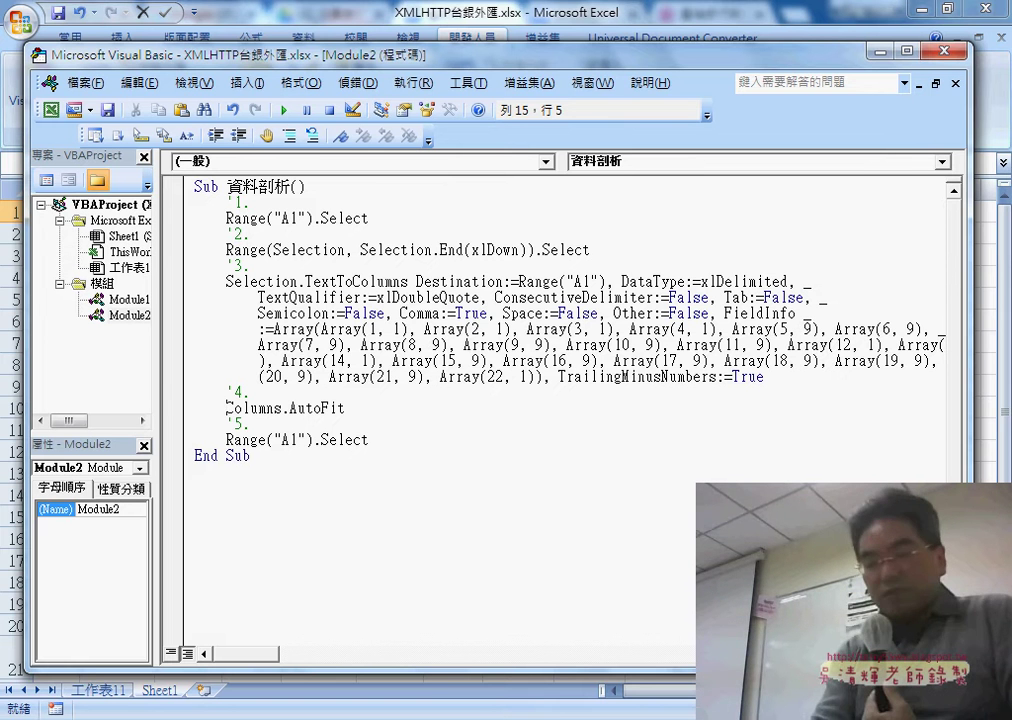
key(BackSpace)
key(BackSpace)
key(BackSpace)
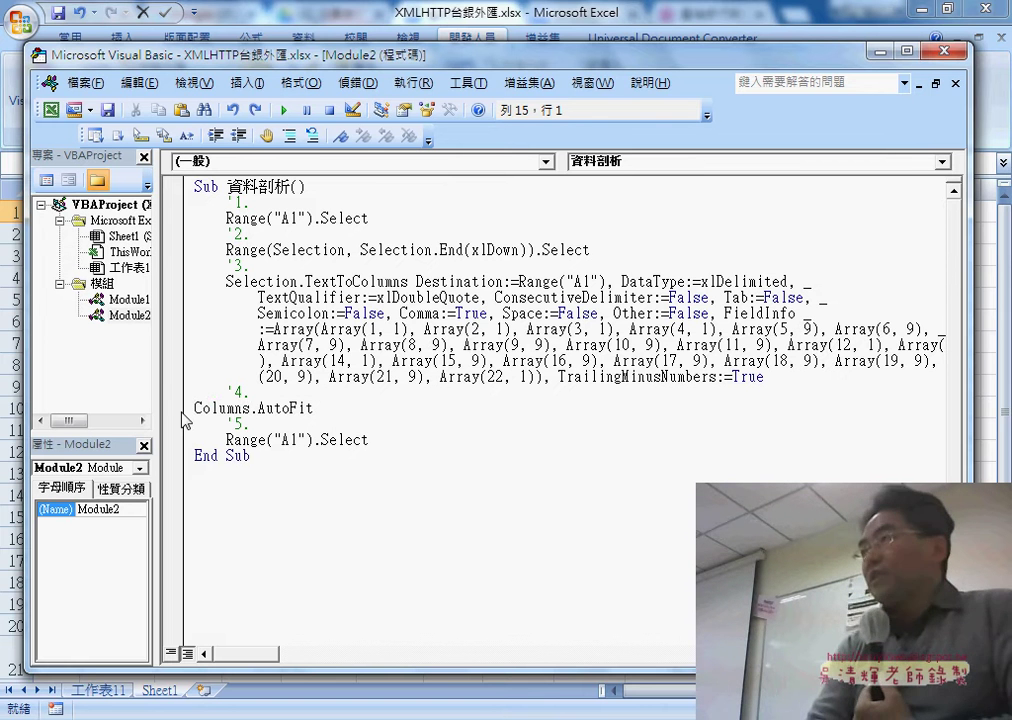
key(ctrl+z)
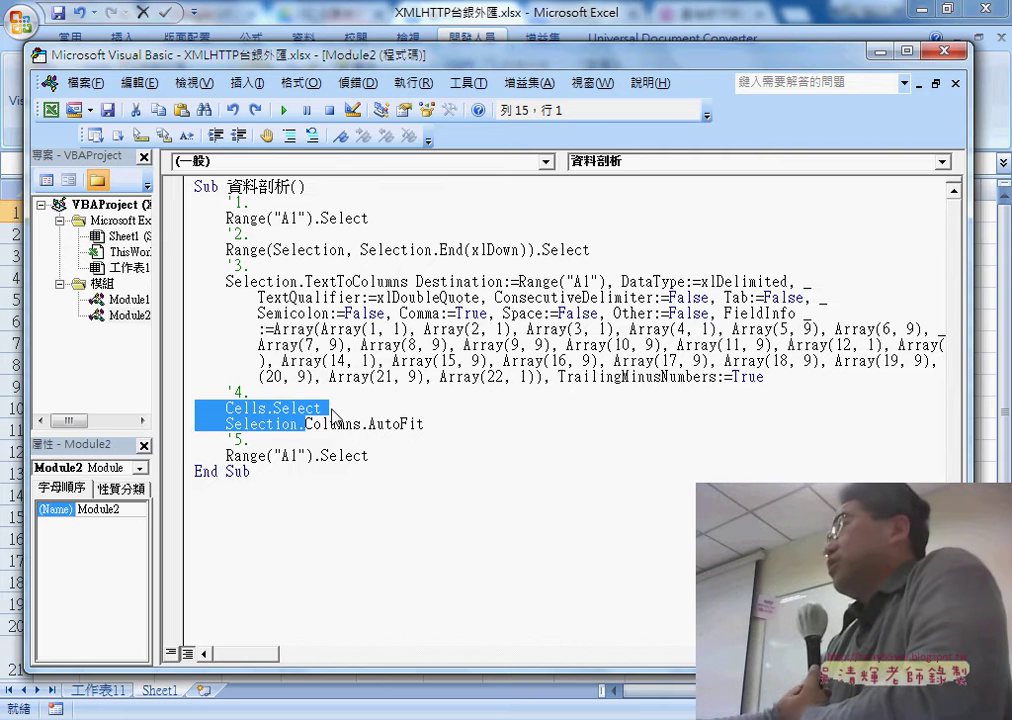
key(End)
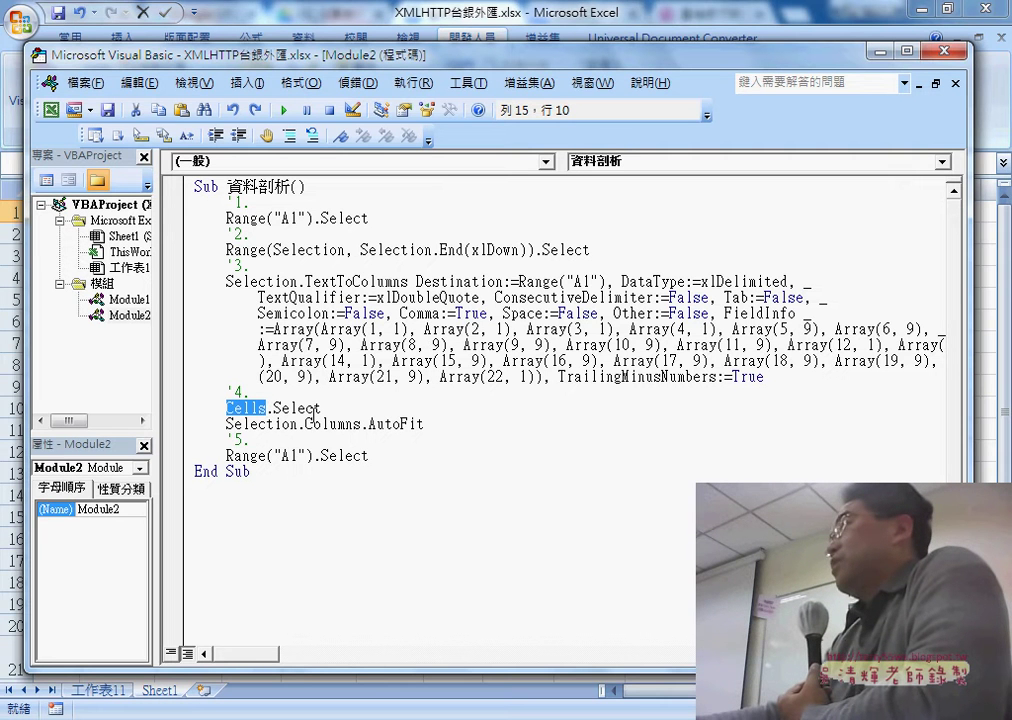
mouse_move(320, 410)
mouse_down()
mouse_move(271, 410)
mouse_move(287, 426)
mouse_up()
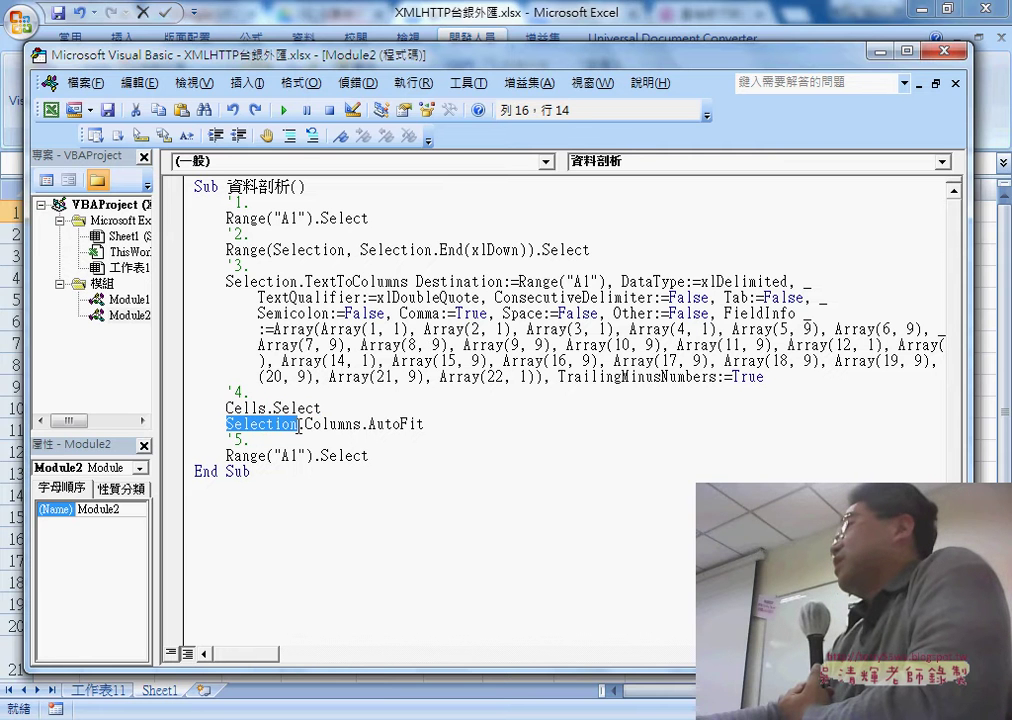
drag(226, 408, 306, 424)
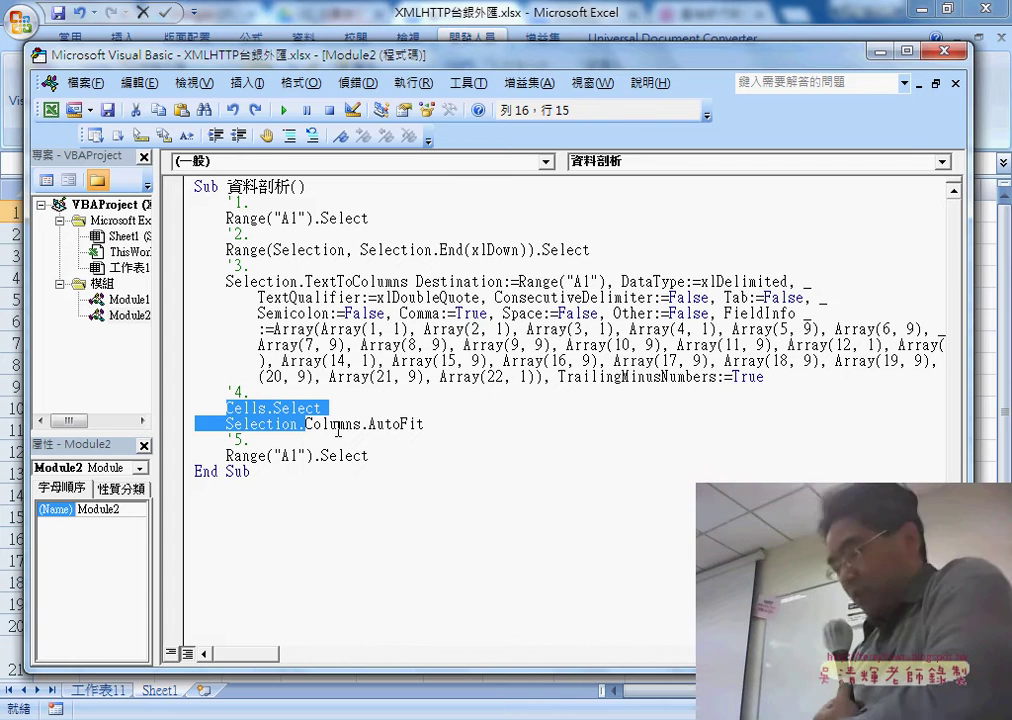
key(Delete)
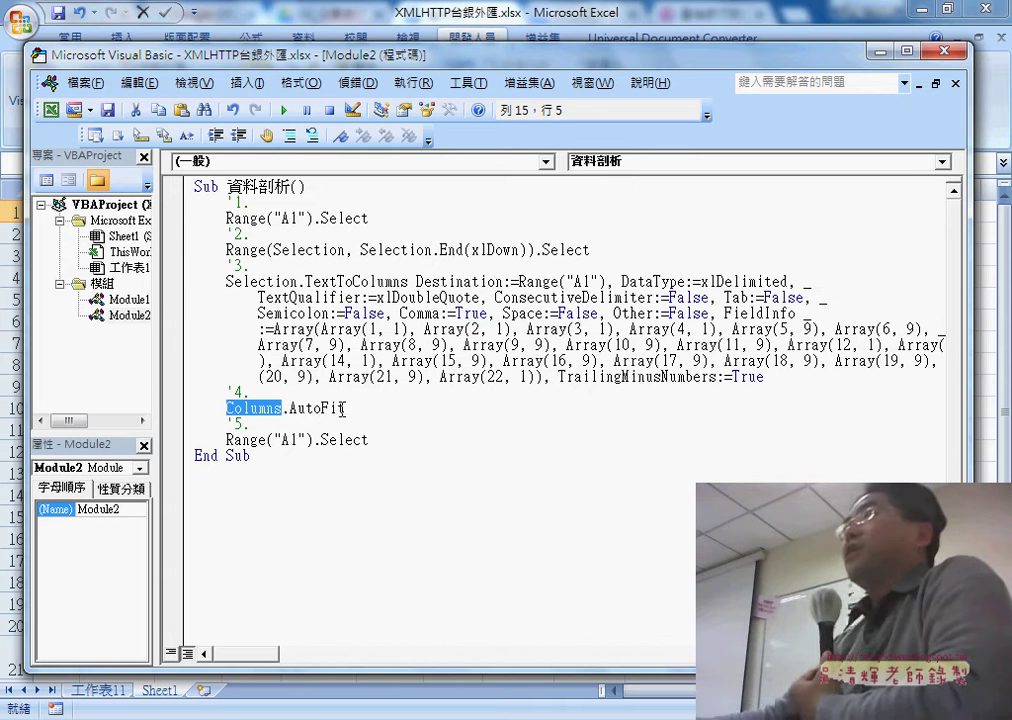
drag(339, 408, 290, 408)
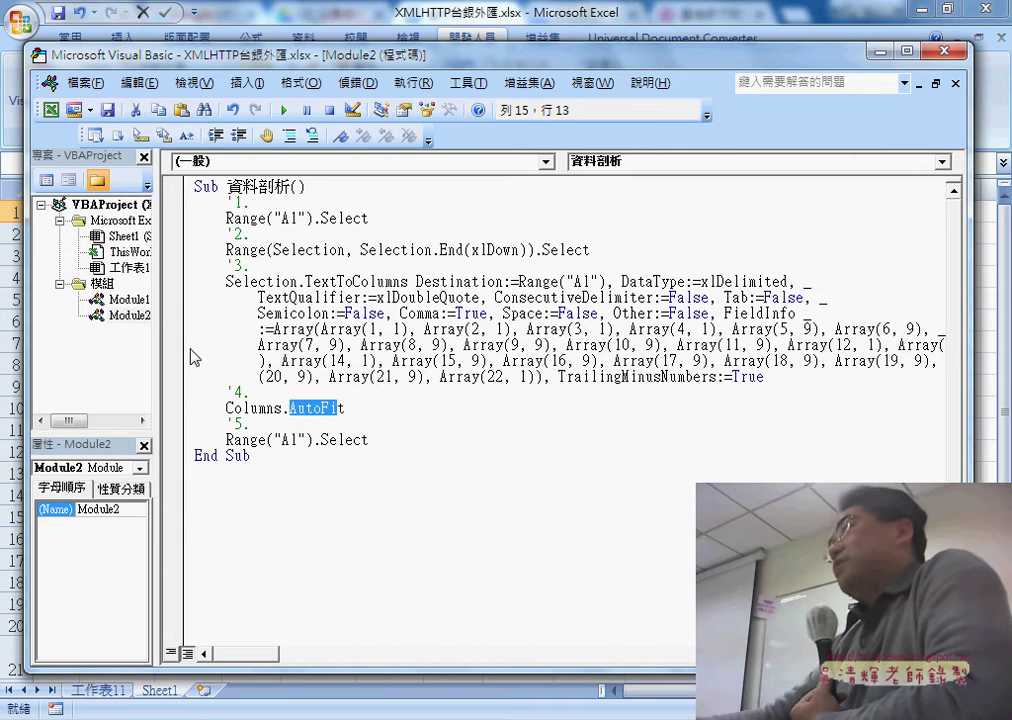
drag(280, 470, 169, 178)
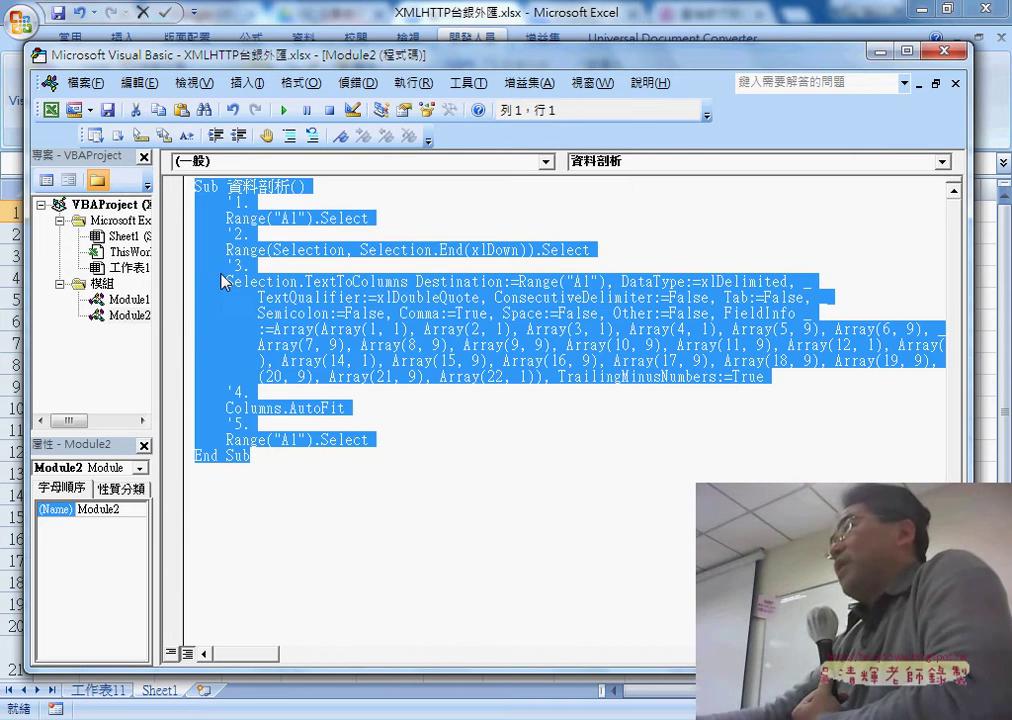
right_click(200, 241)
click(236, 254)
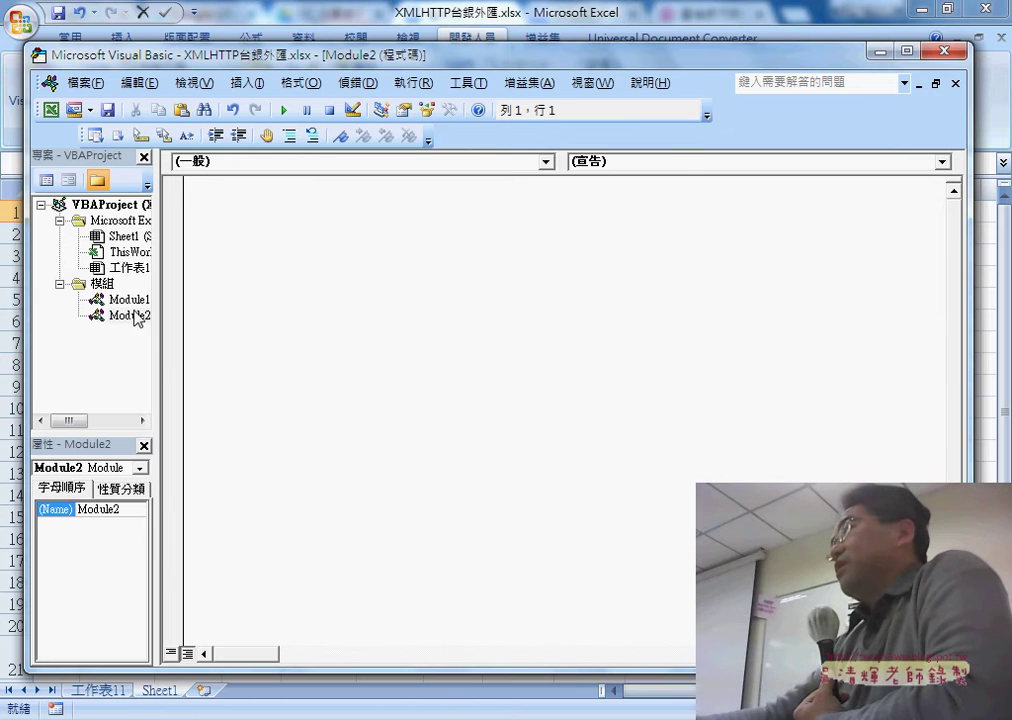
double_click(134, 302)
scroll(281, 451, down, 3)
scroll(281, 451, down, 6)
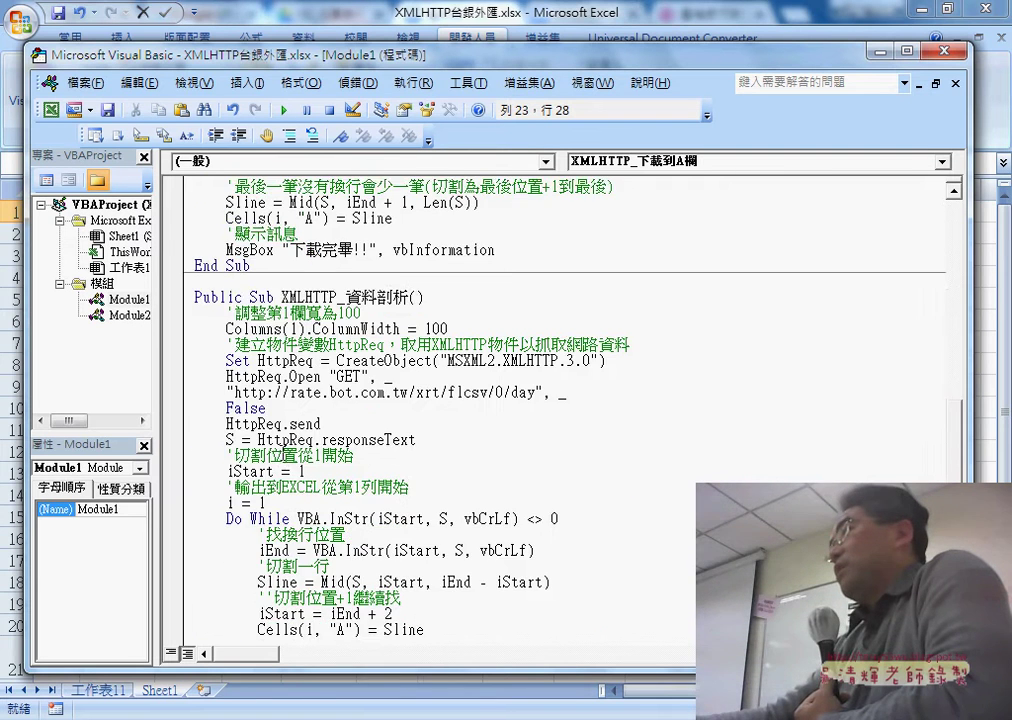
scroll(281, 451, down, 3)
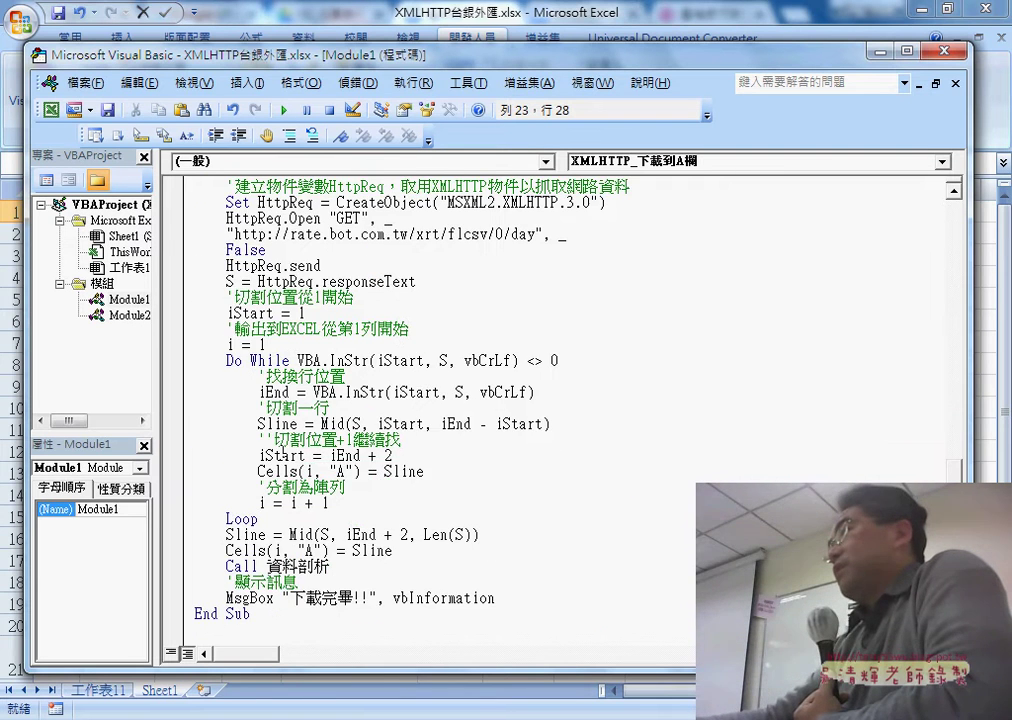
right_click(229, 636)
click(255, 355)
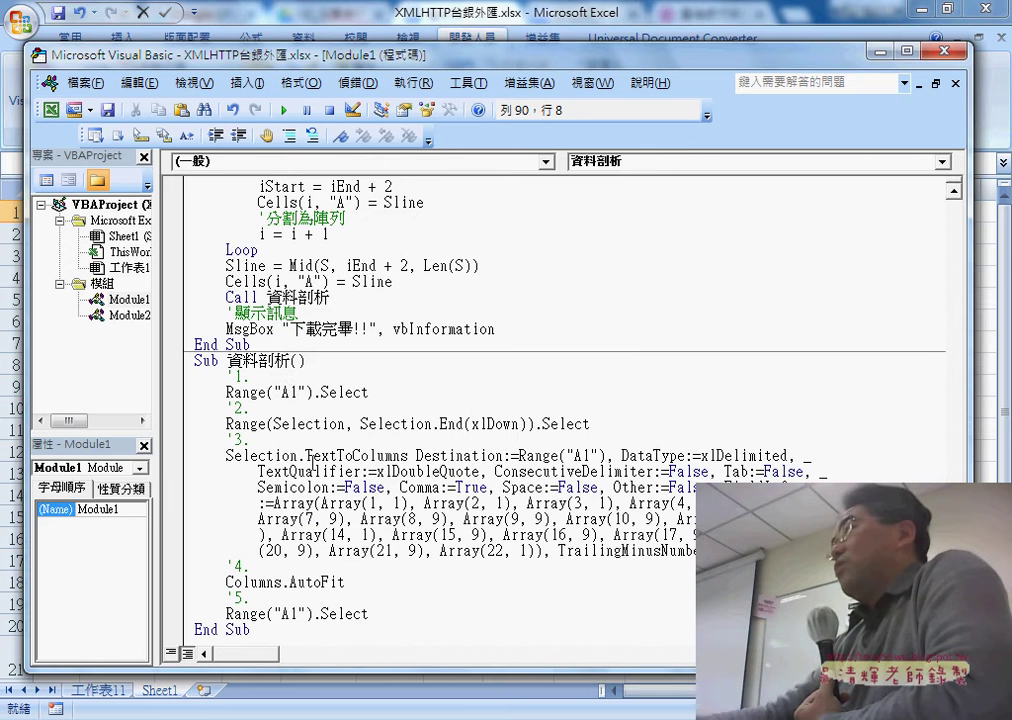
scroll(312, 462, up, 1)
drag(226, 344, 330, 344)
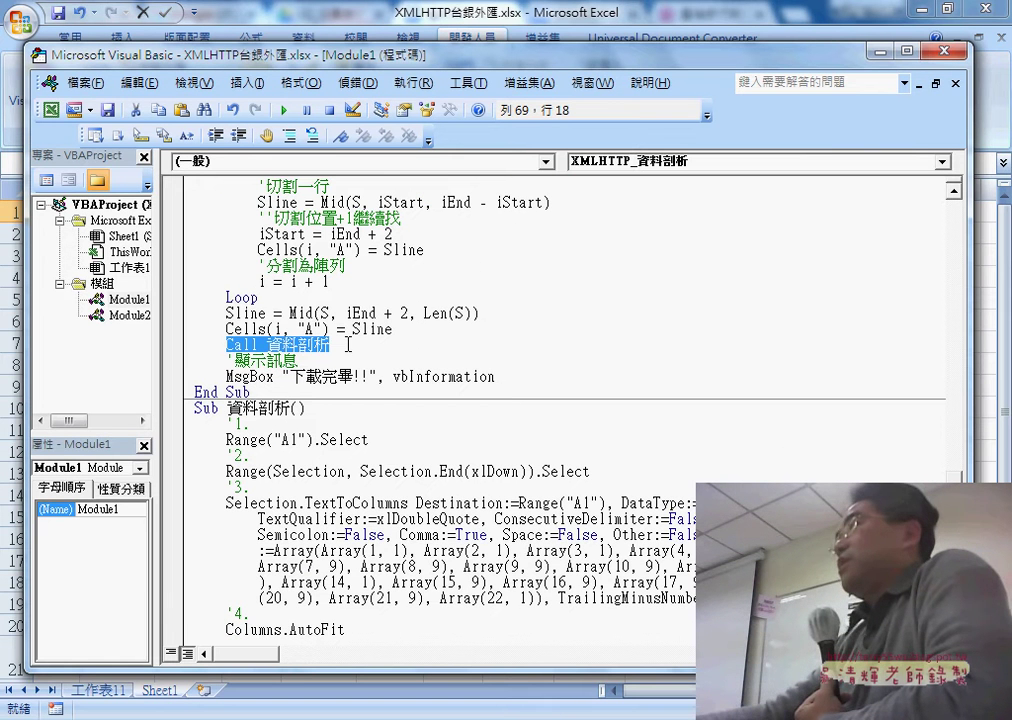
scroll(348, 344, up, 3)
scroll(348, 344, up, 4)
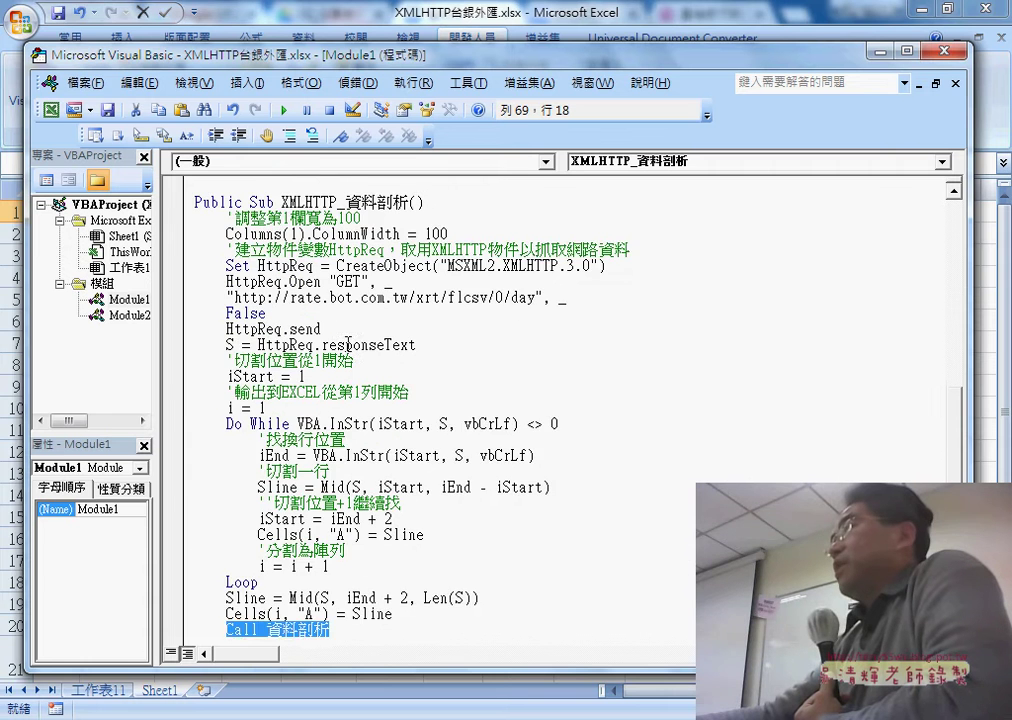
drag(235, 344, 506, 346)
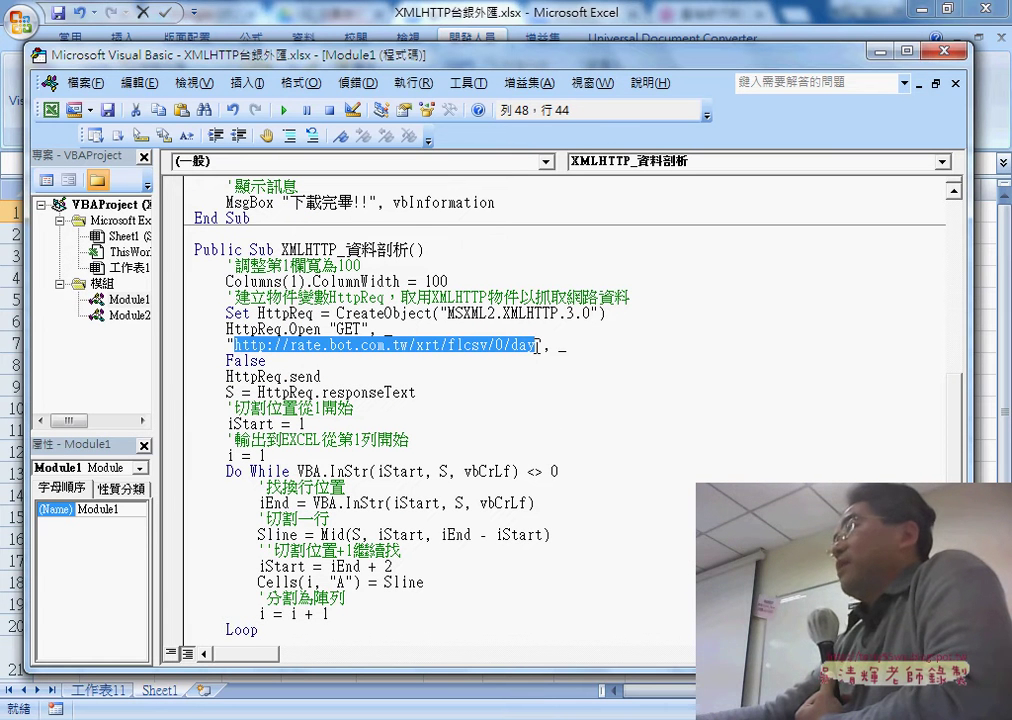
scroll(539, 390, down, 6)
scroll(540, 394, down, 2)
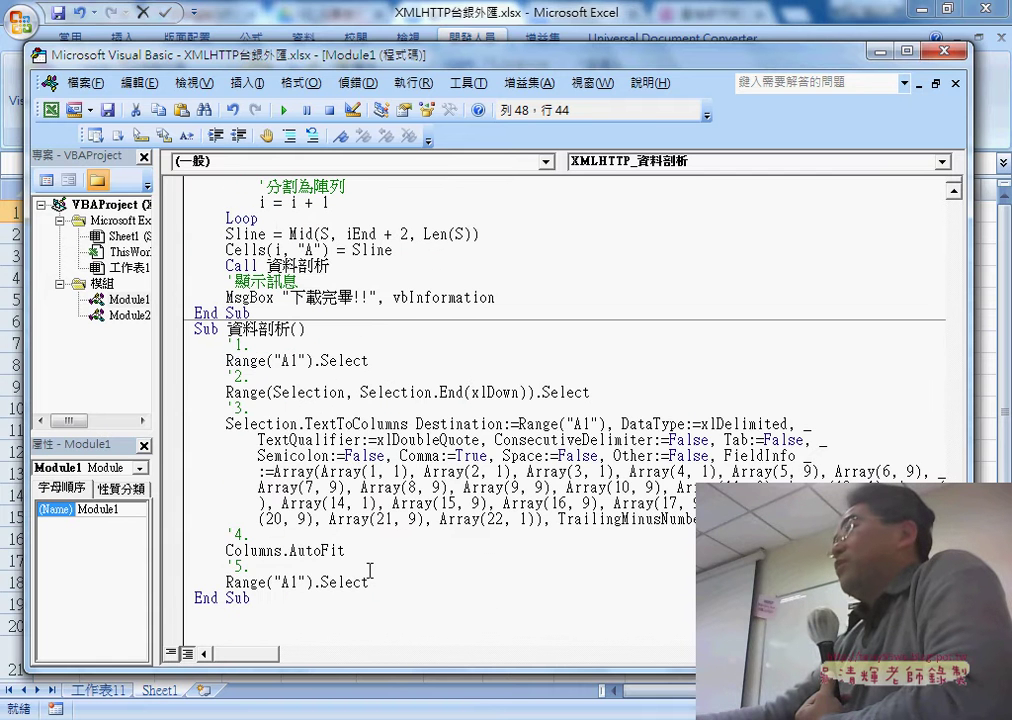
drag(370, 600, 189, 331)
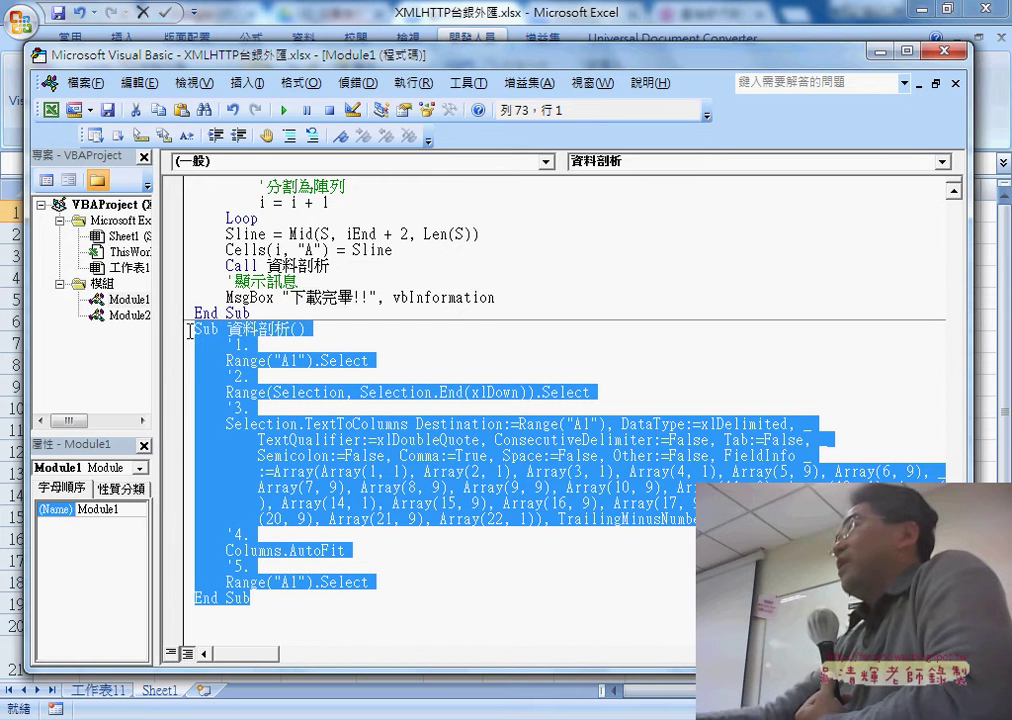
drag(226, 266, 329, 266)
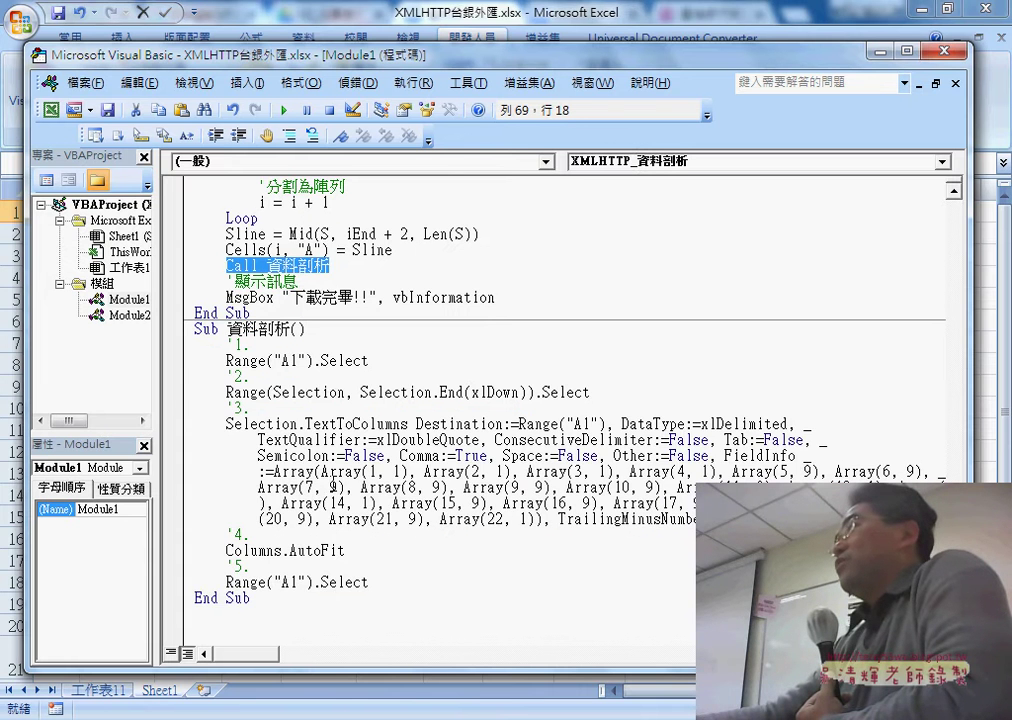
scroll(333, 487, up, 4)
scroll(340, 460, up, 2)
scroll(350, 430, up, 2)
scroll(363, 393, up, 1)
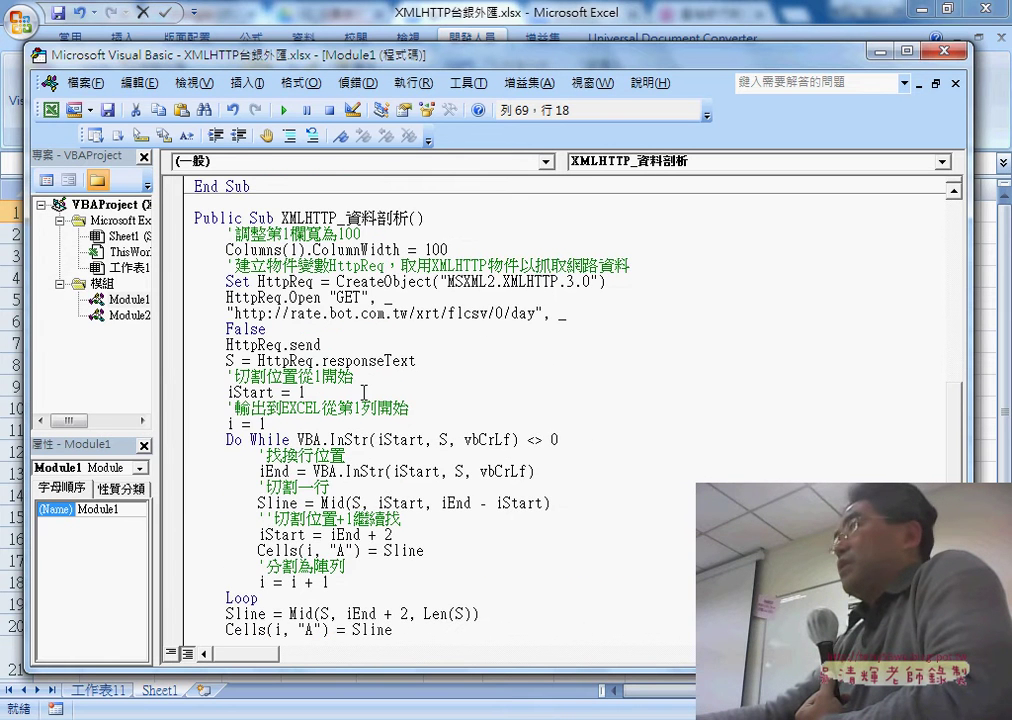
Add a blank Sheet2 to the workbook and return to the XMLHTTP_資料剖析 macro code.
drag(340, 64, 641, 76)
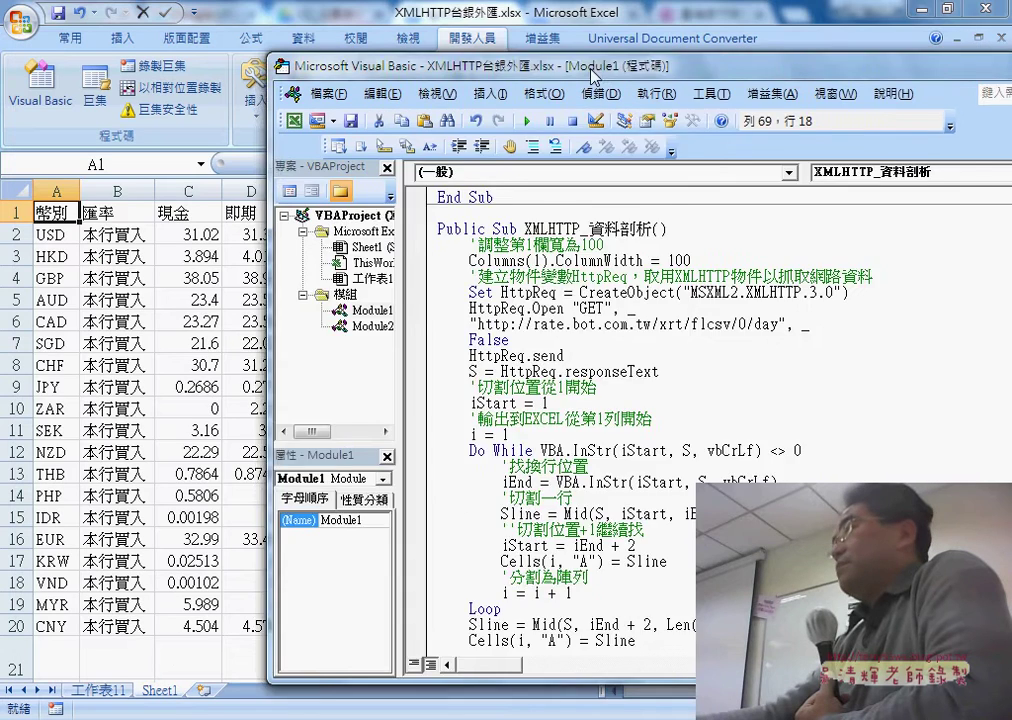
click(206, 690)
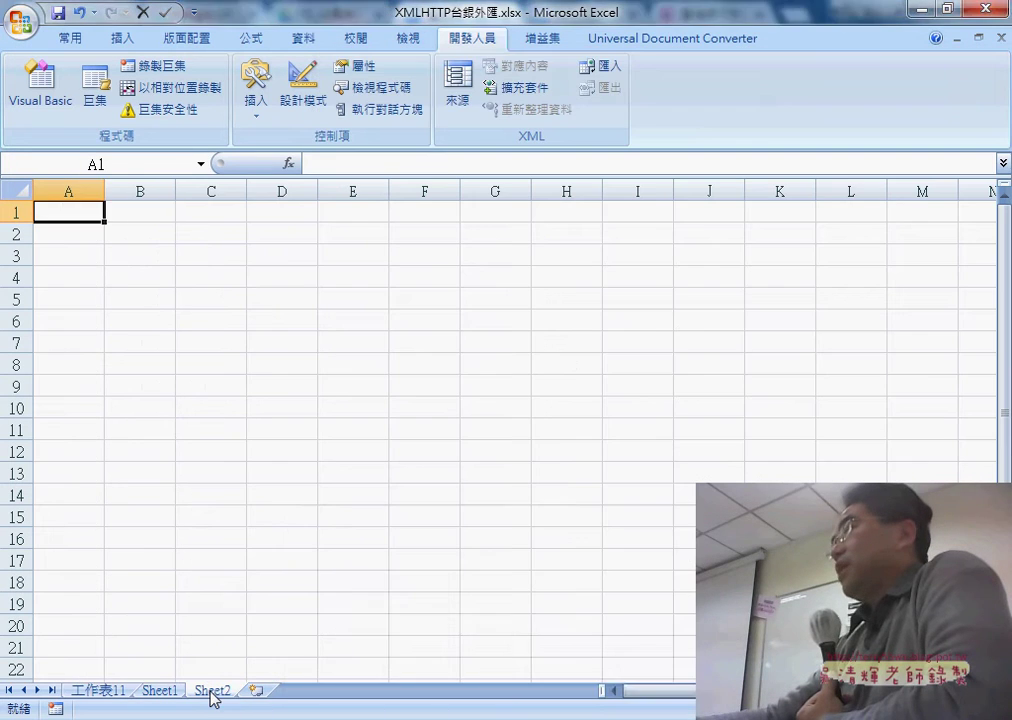
click(600, 590)
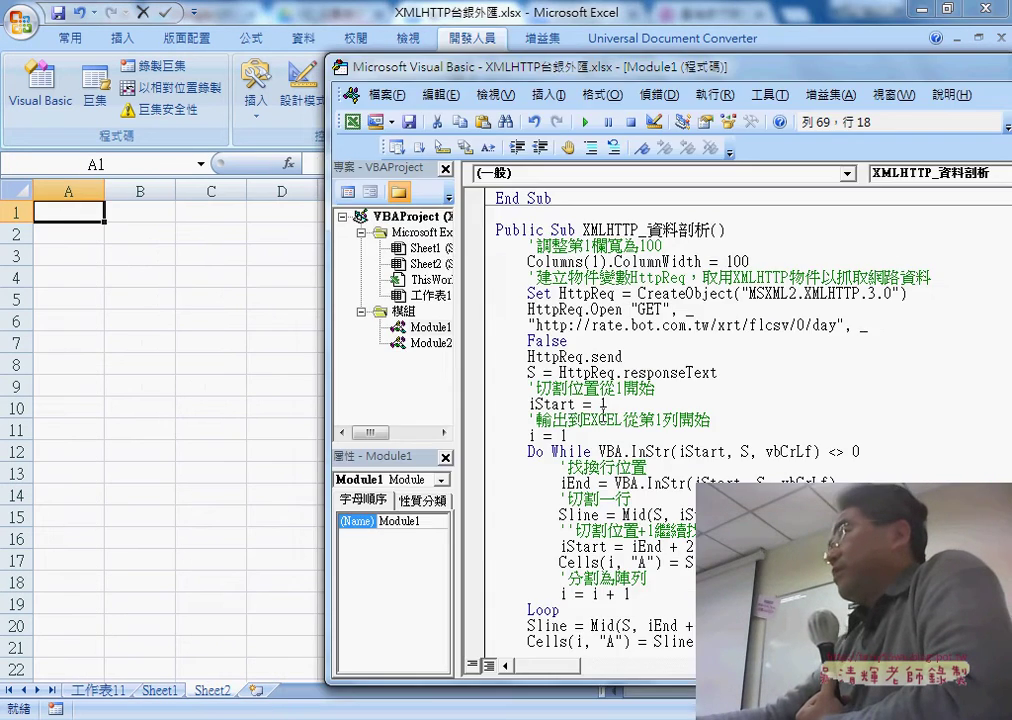
click(603, 405)
scroll(651, 330, down, 2)
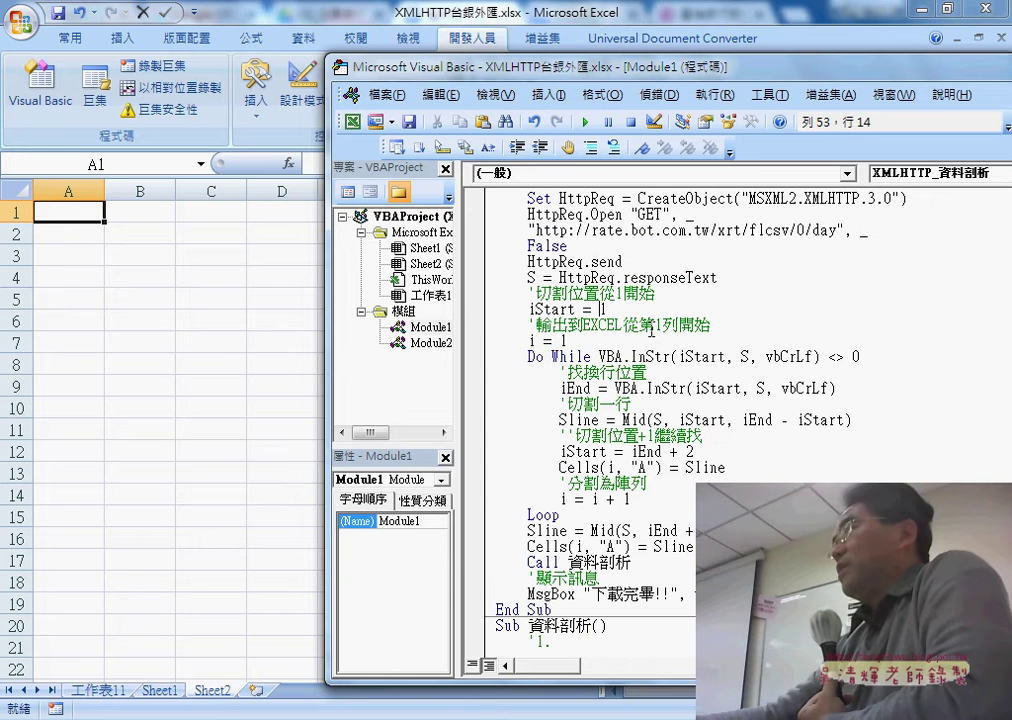
scroll(628, 307, up, 2)
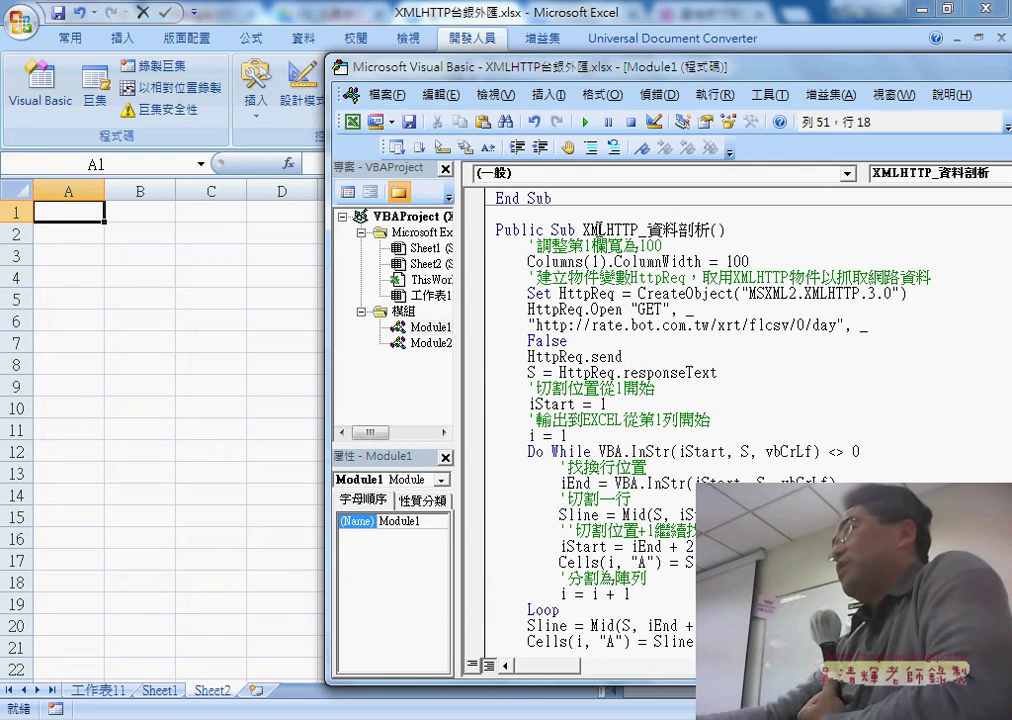
Run XMLHTTP_資料剖析, dismiss the 下載完畢 message, select the imported rate table, then switch to Chrome.
click(585, 123)
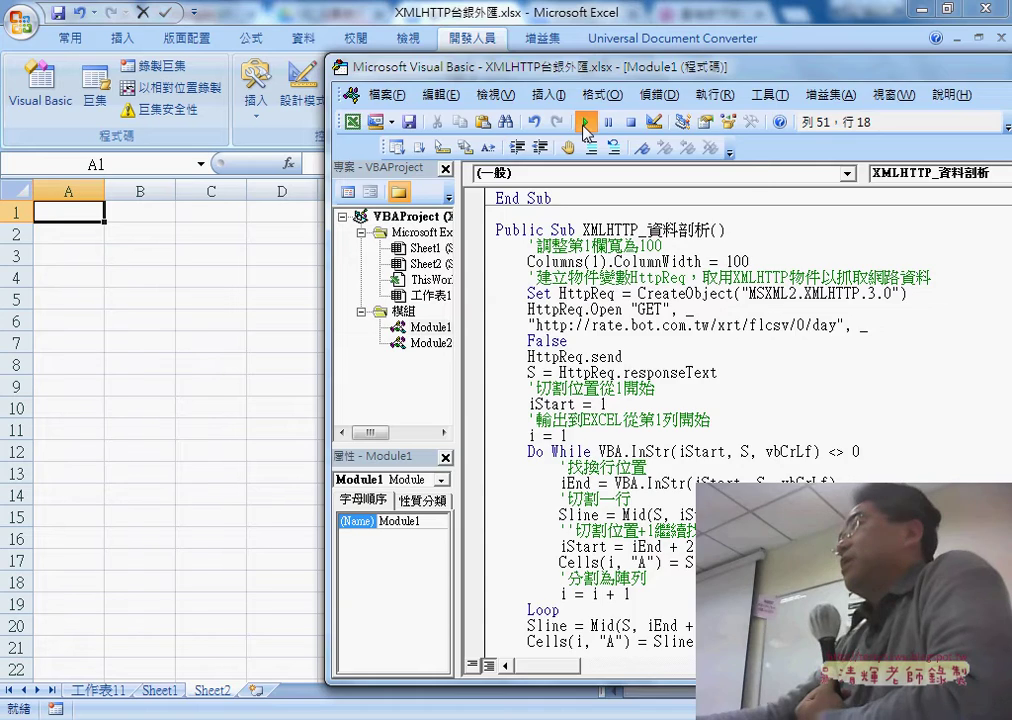
click(535, 438)
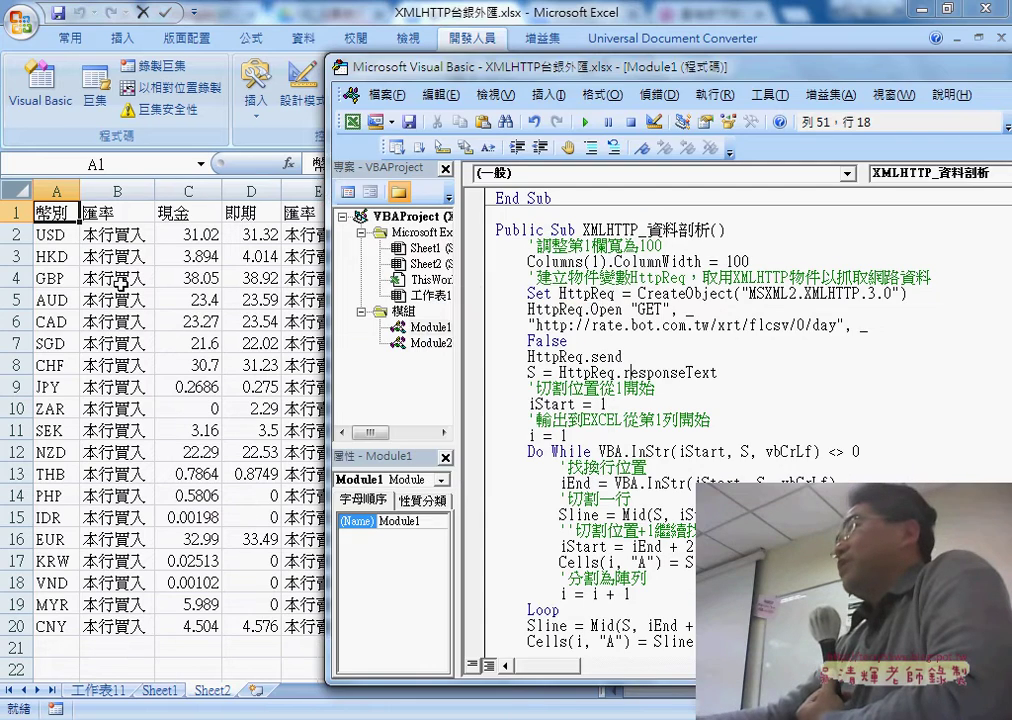
drag(55, 212, 449, 624)
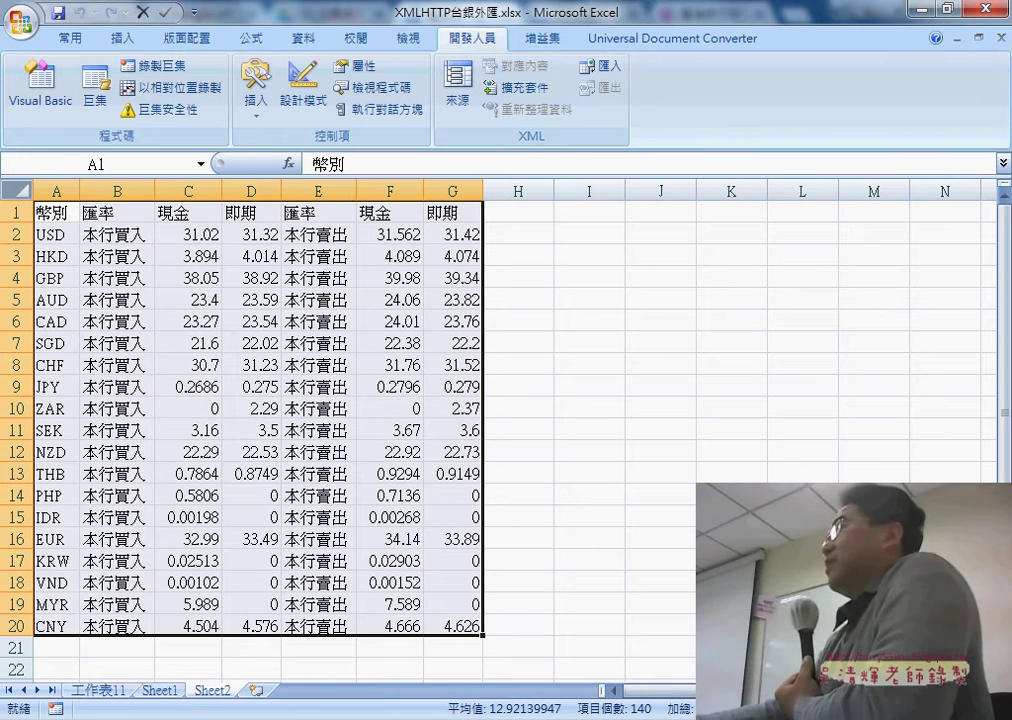
key(alt+Tab)
Go to the 臺灣銀行 exchange-rate page and look over its rate table.
click(692, 18)
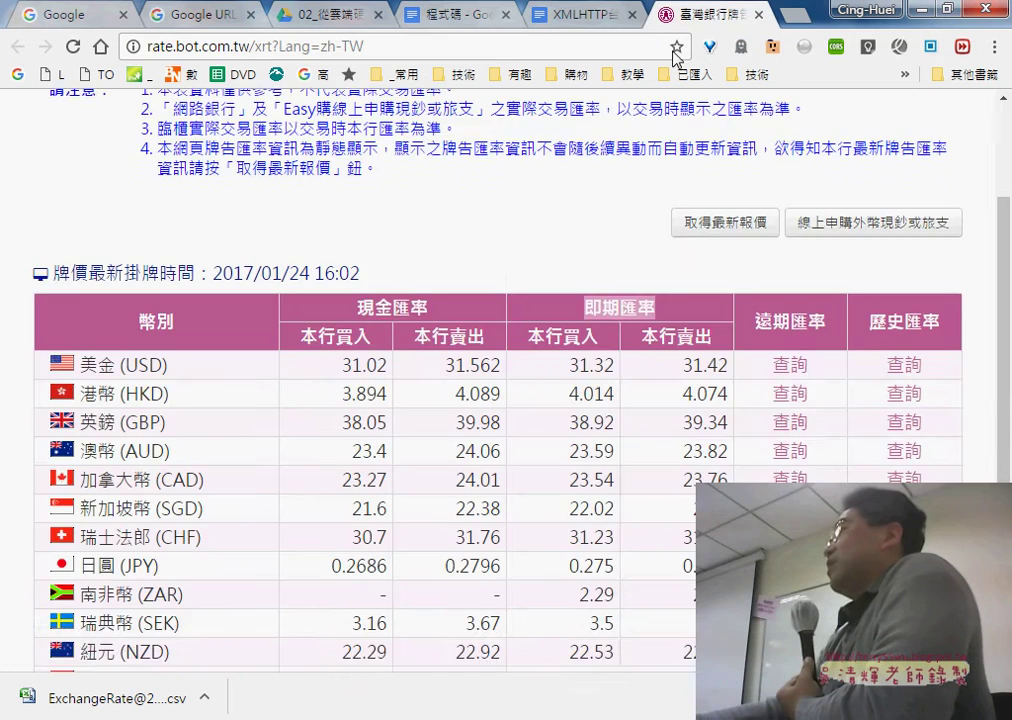
scroll(500, 321, up, 3)
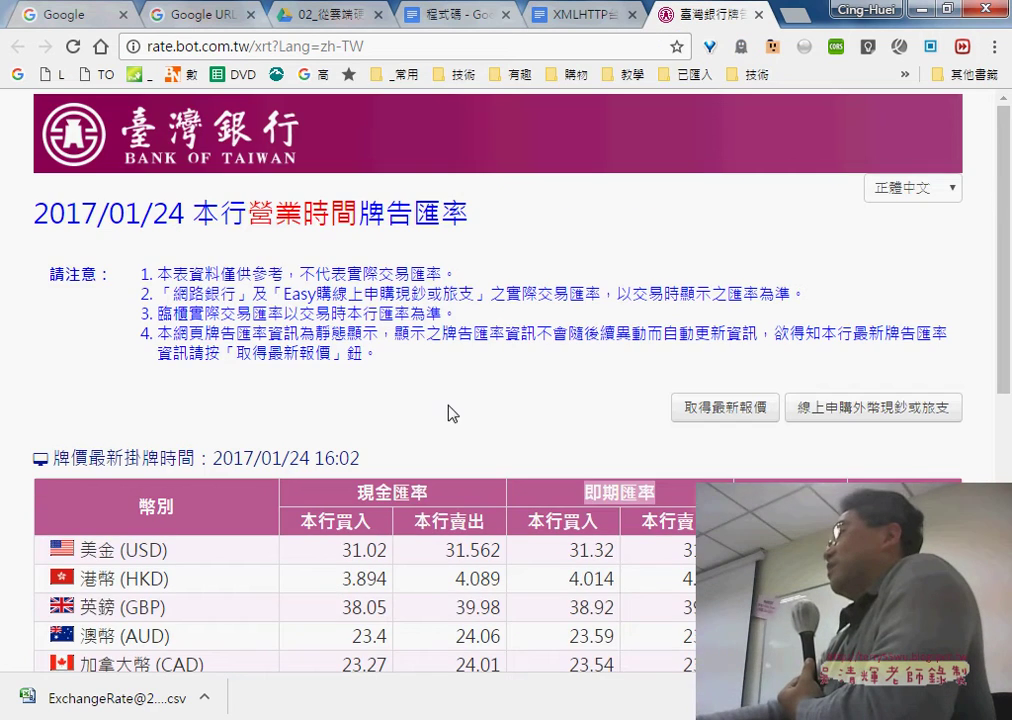
scroll(452, 413, down, 5)
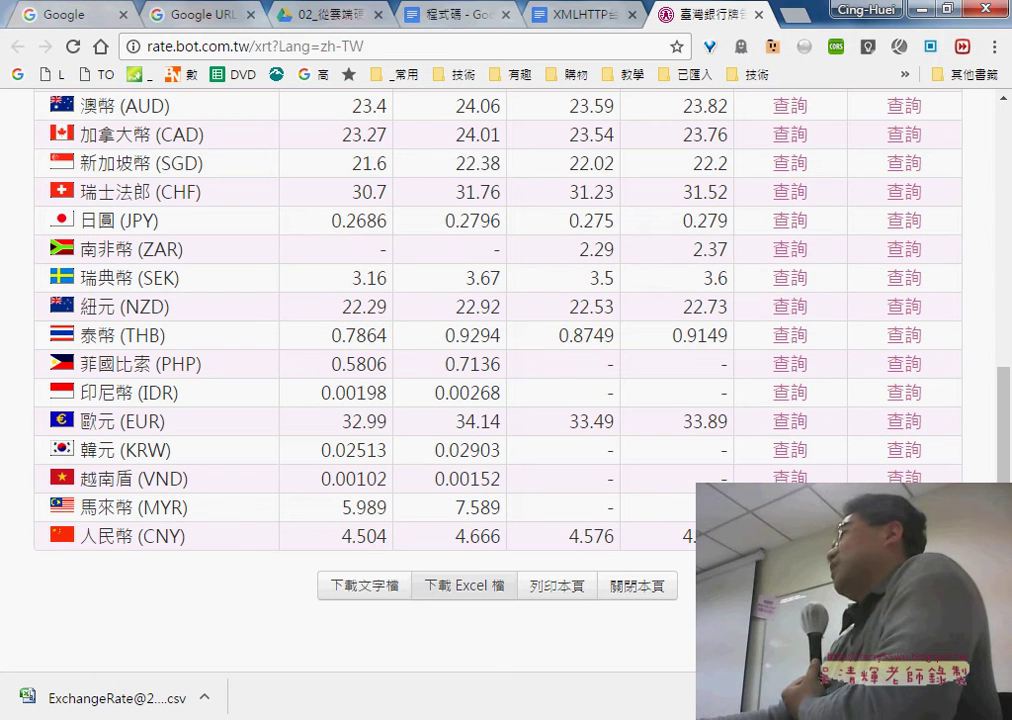
Open the rate page's HTML source in a new tab and scroll through it.
right_click(741, 250)
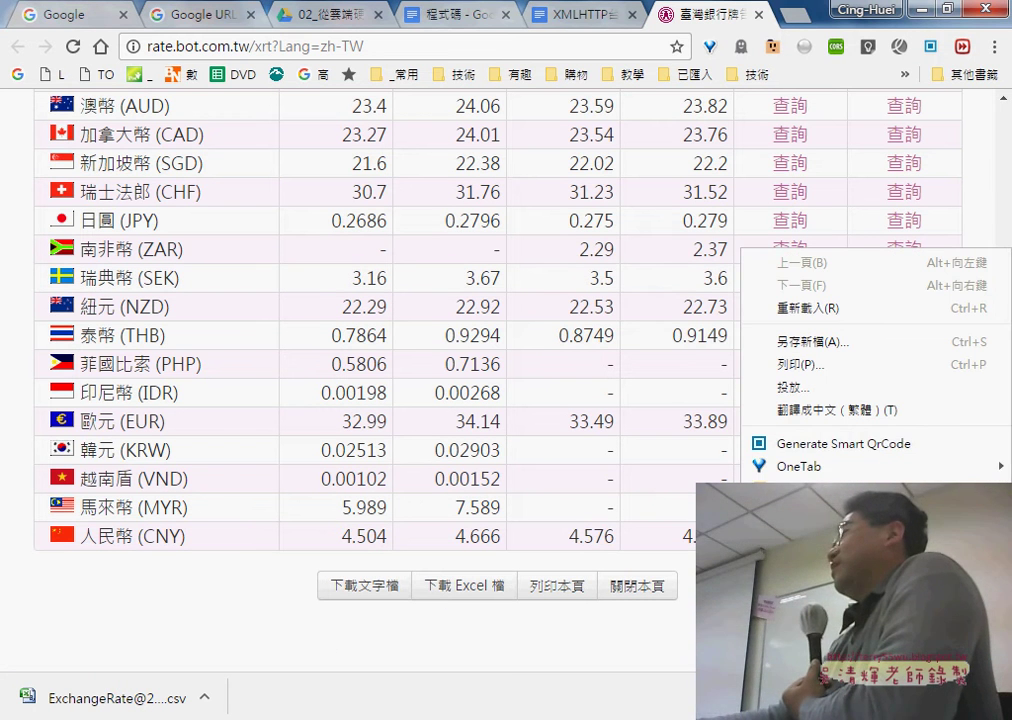
click(800, 520)
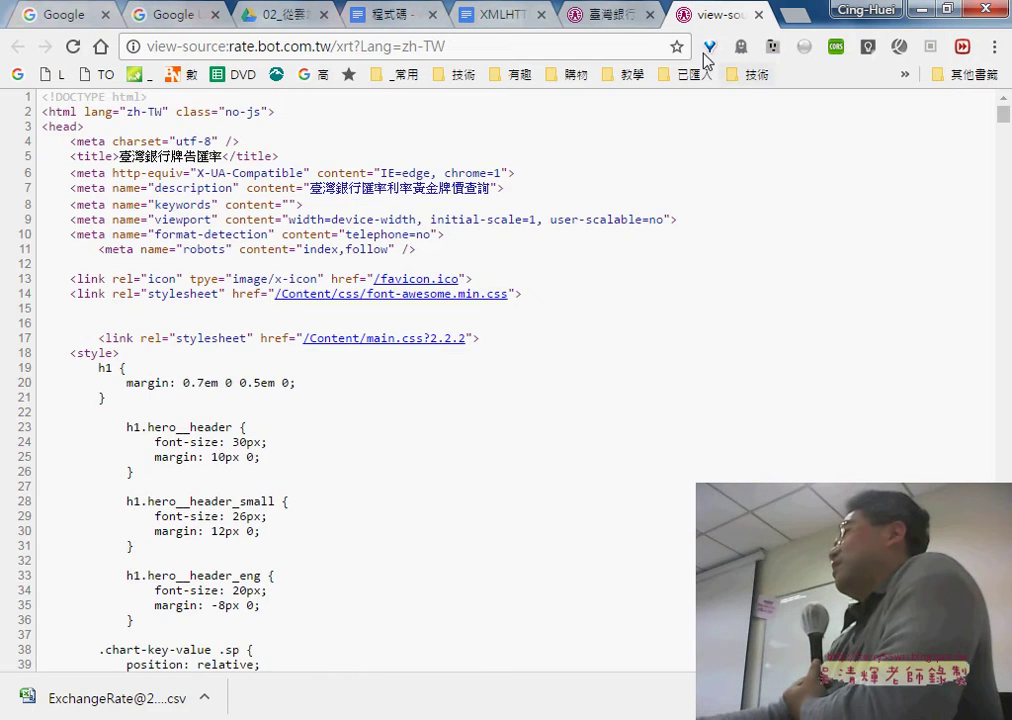
scroll(615, 359, down, 3)
scroll(615, 359, down, 7)
scroll(615, 359, down, 2)
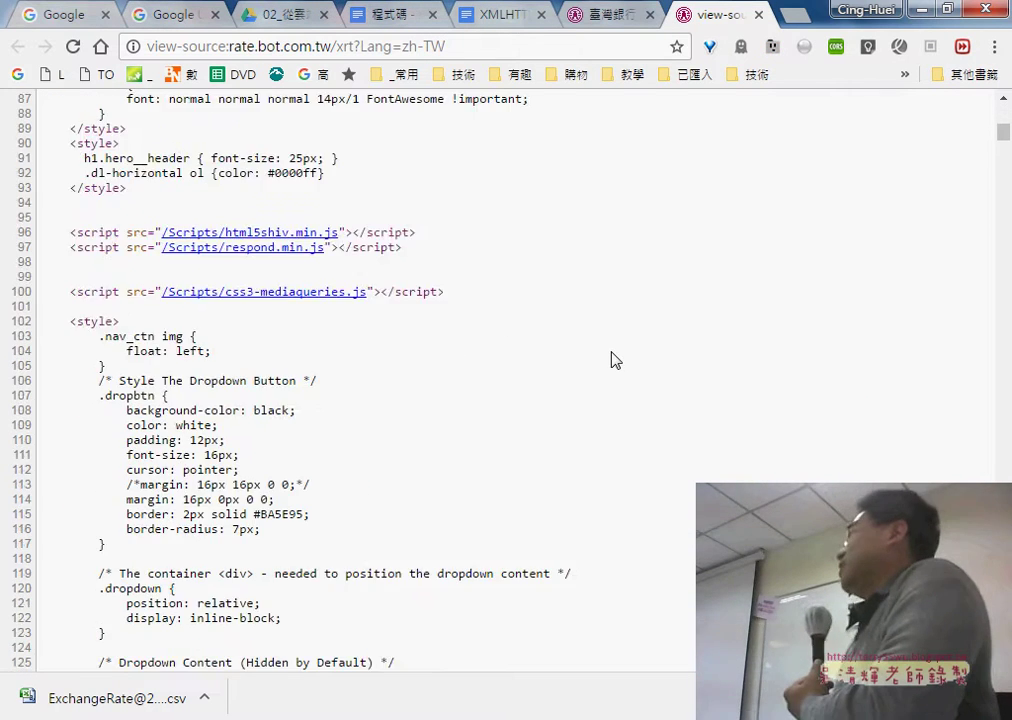
scroll(613, 360, down, 3)
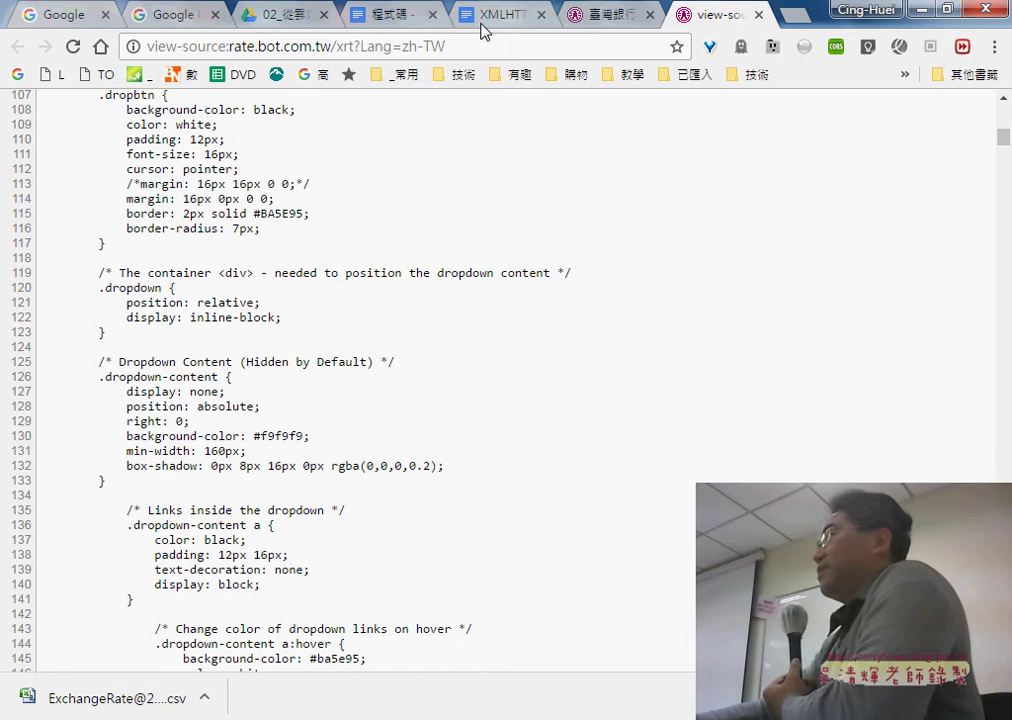
Open the XMLHTTP台銀外匯_程式碼 document from the Drive folder 03_下載網路資料.
click(270, 16)
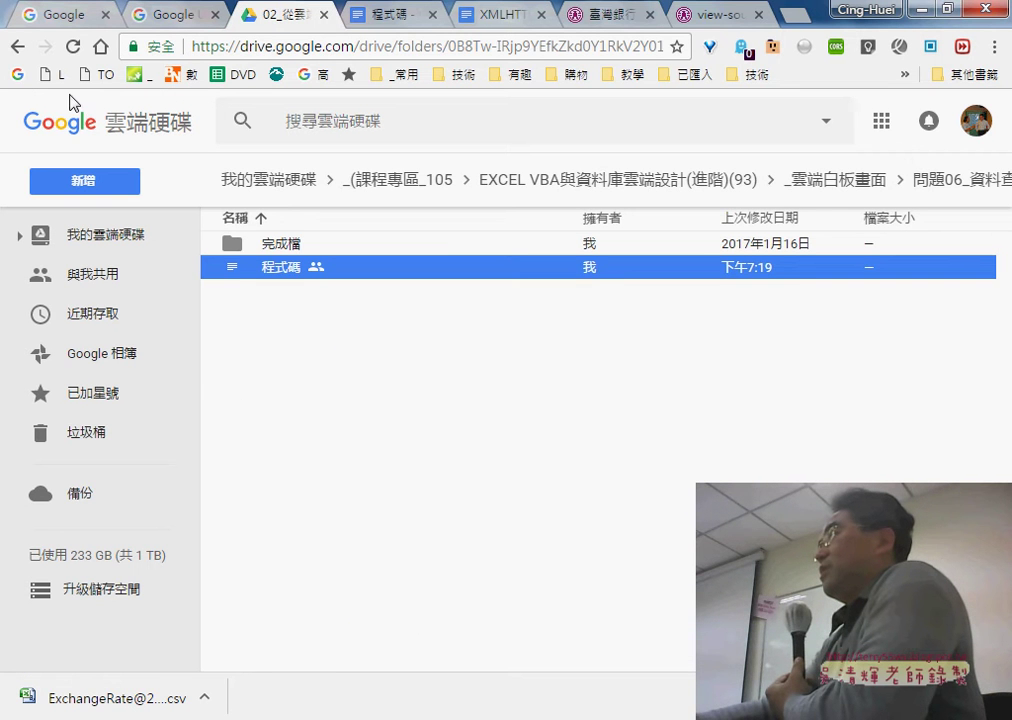
double_click(290, 291)
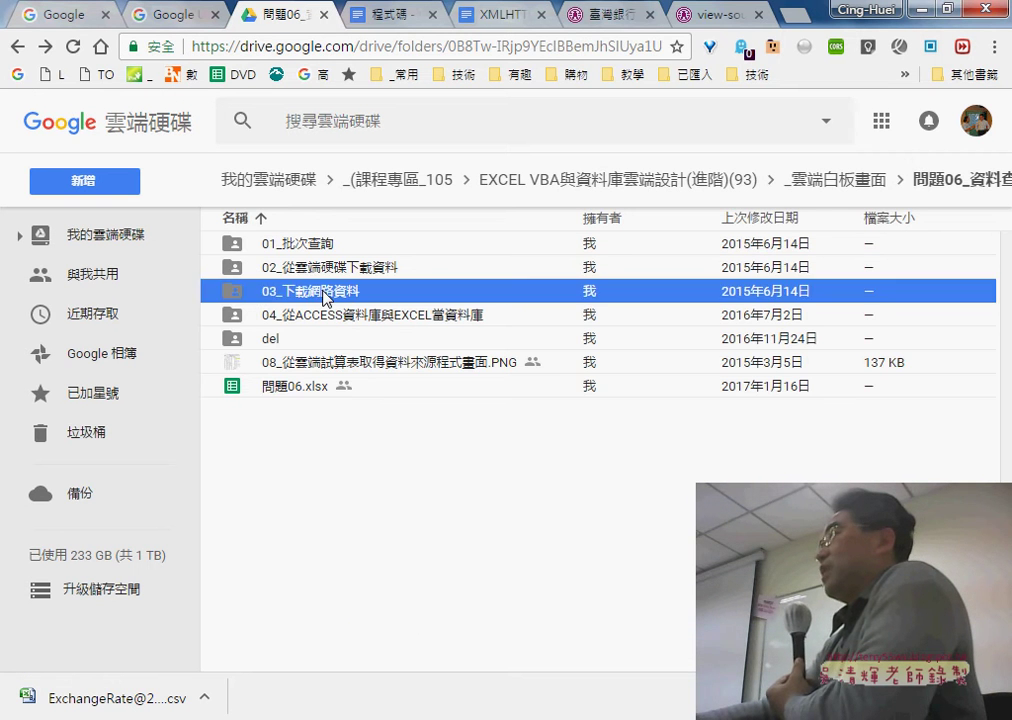
click(343, 343)
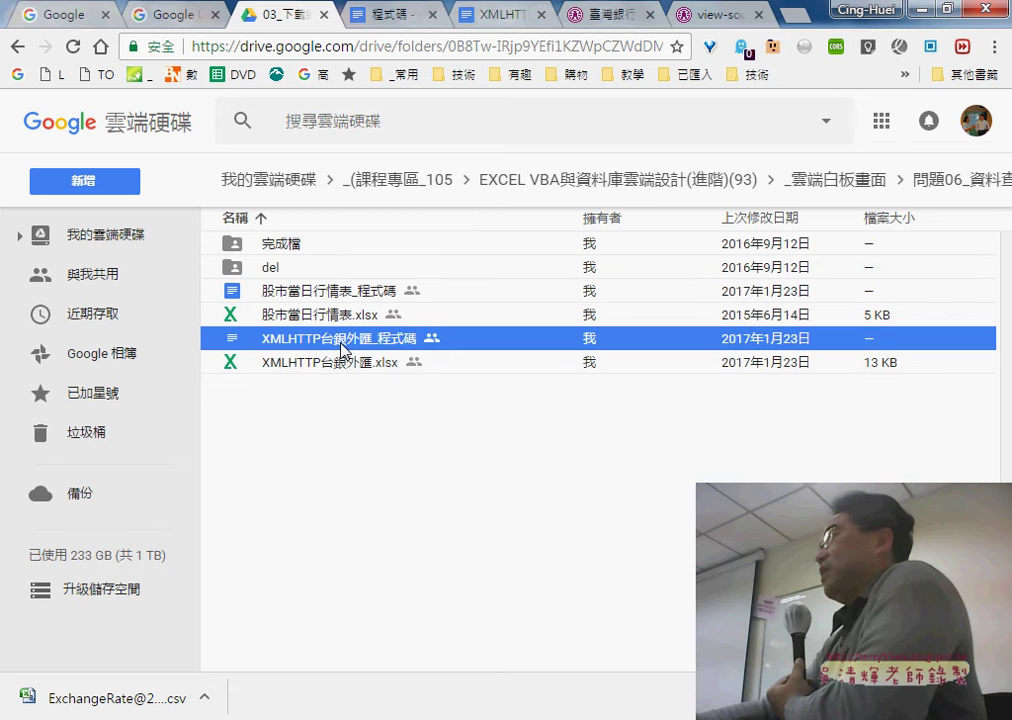
click(339, 360)
click(338, 339)
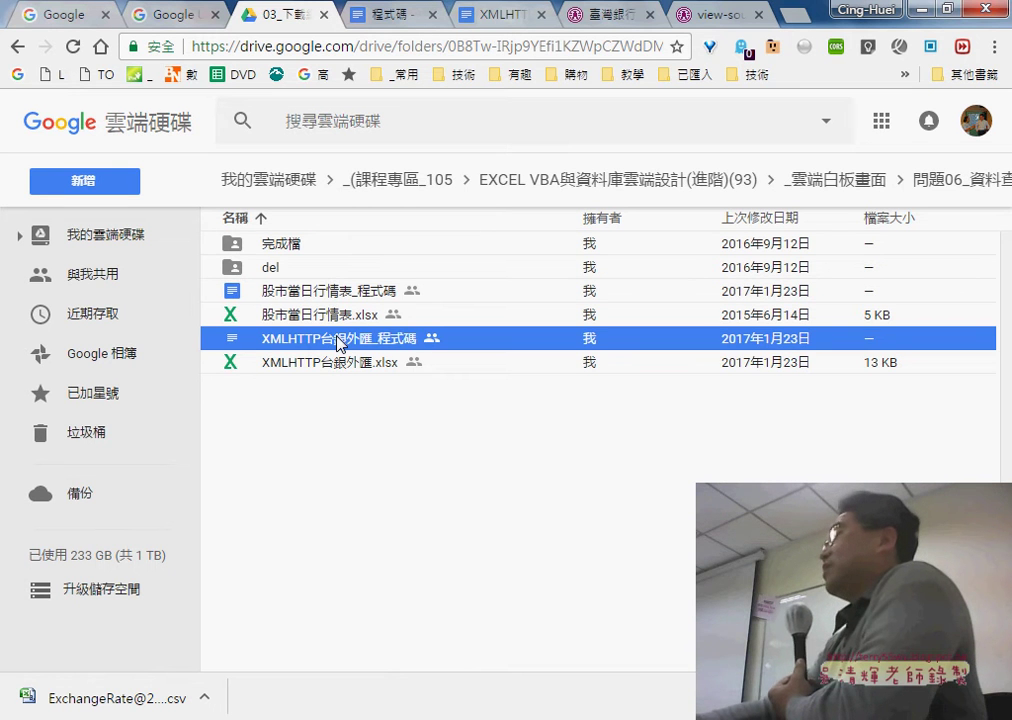
double_click(339, 343)
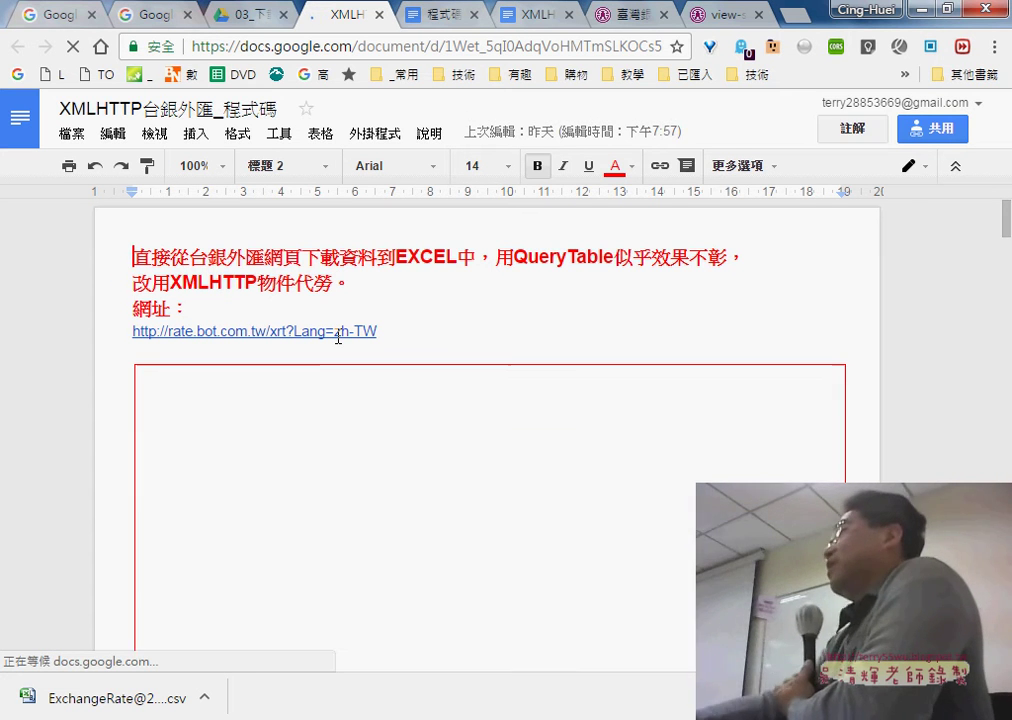
Scroll down the rate page's source code, then close the view-source tab.
click(711, 16)
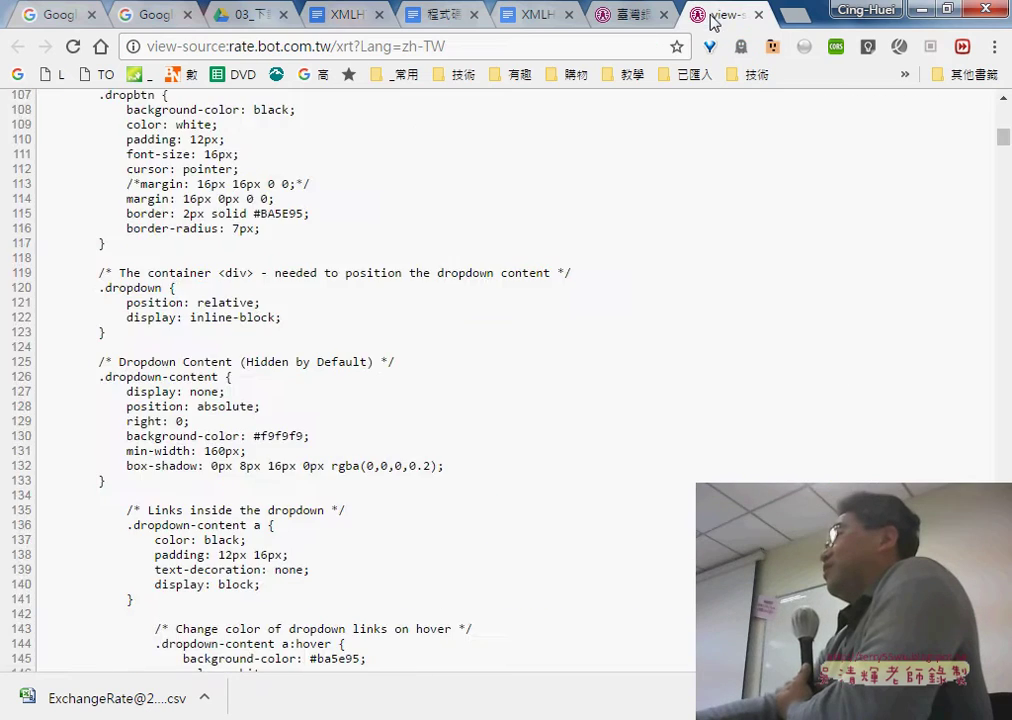
scroll(678, 293, down, 3)
scroll(678, 293, down, 3)
scroll(678, 293, down, 6)
scroll(678, 293, down, 5)
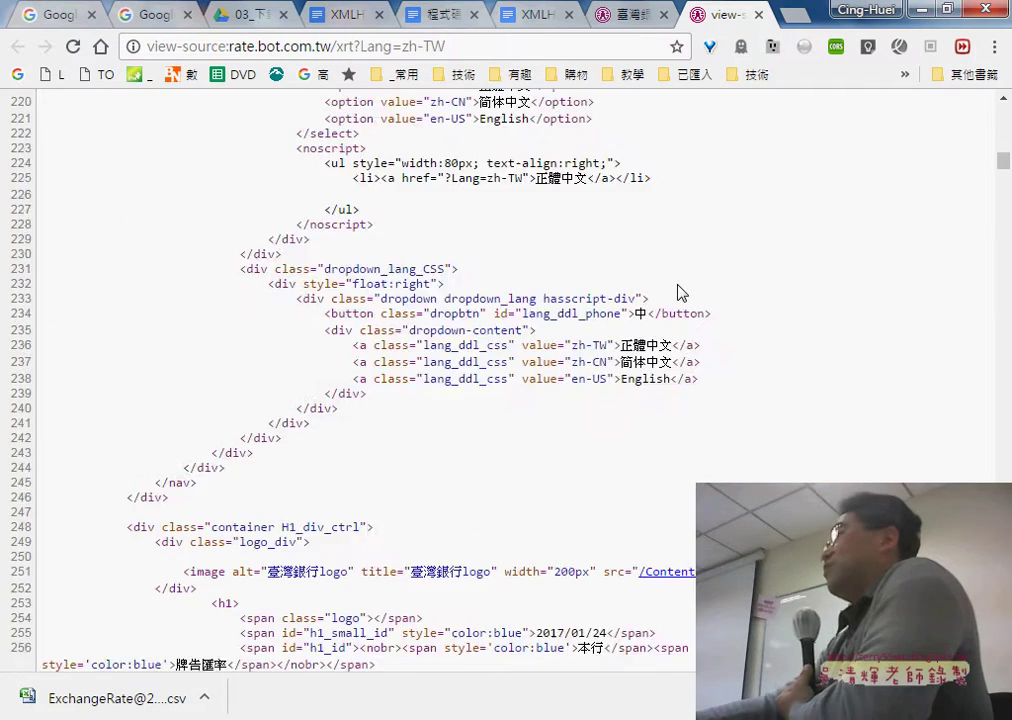
scroll(678, 293, down, 3)
scroll(678, 293, down, 3)
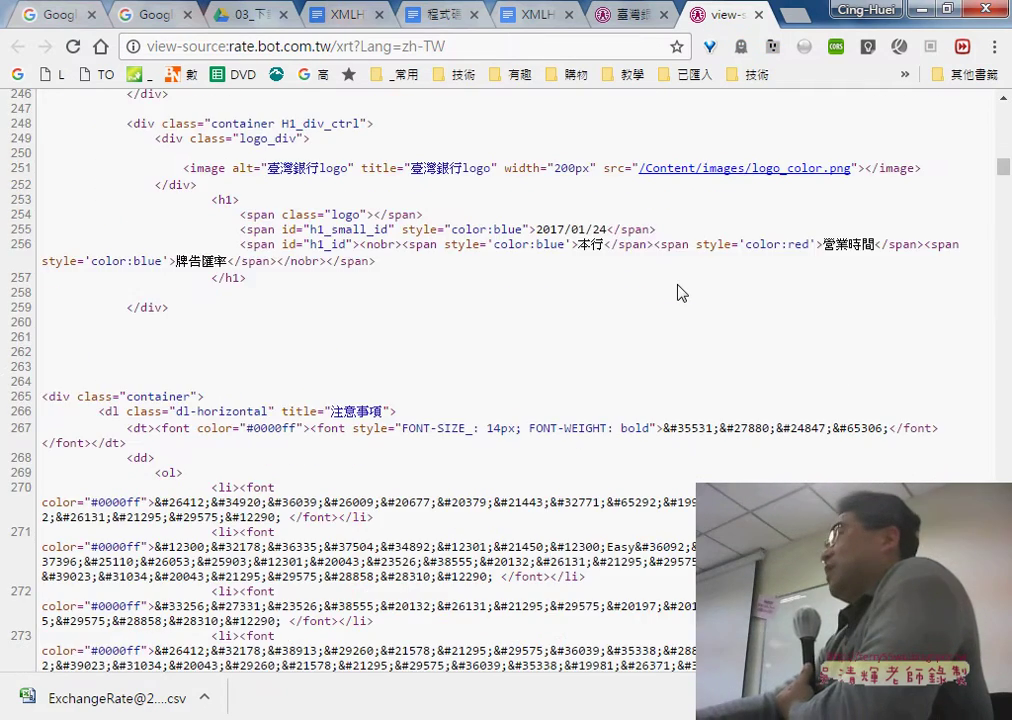
click(760, 15)
Scroll through the XMLHTTP台銀外匯_程式碼 VBA code listing down to the 清除() Sub.
click(424, 18)
scroll(508, 316, down, 1)
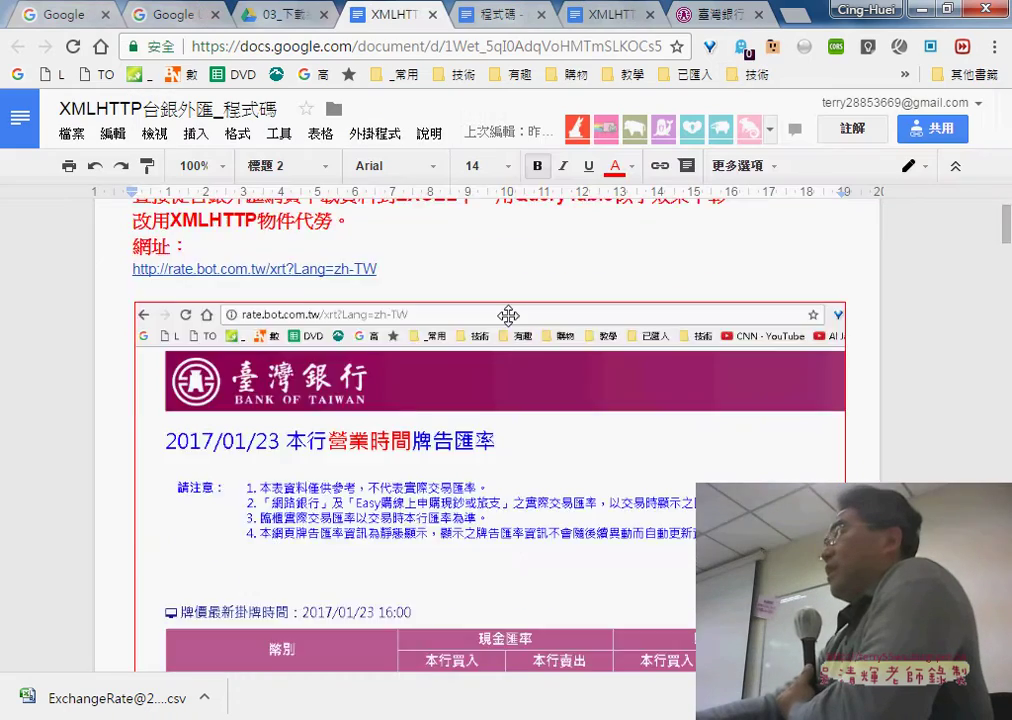
scroll(508, 316, down, 5)
scroll(530, 317, down, 4)
scroll(530, 317, up, 1)
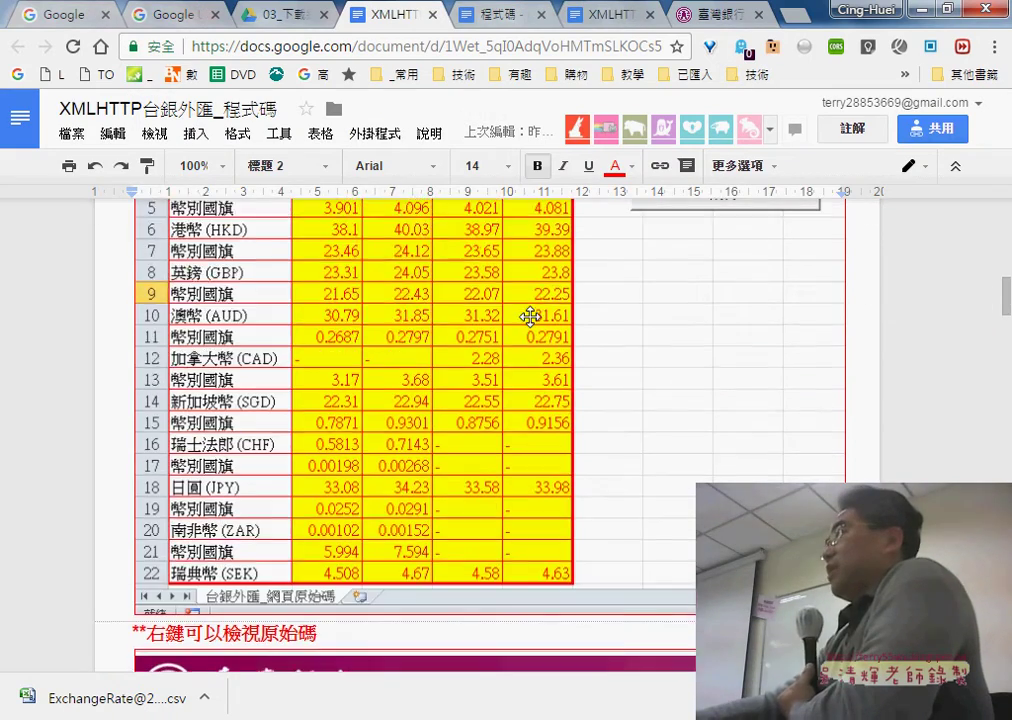
scroll(530, 317, down, 5)
scroll(530, 317, down, 3)
scroll(530, 317, down, 3)
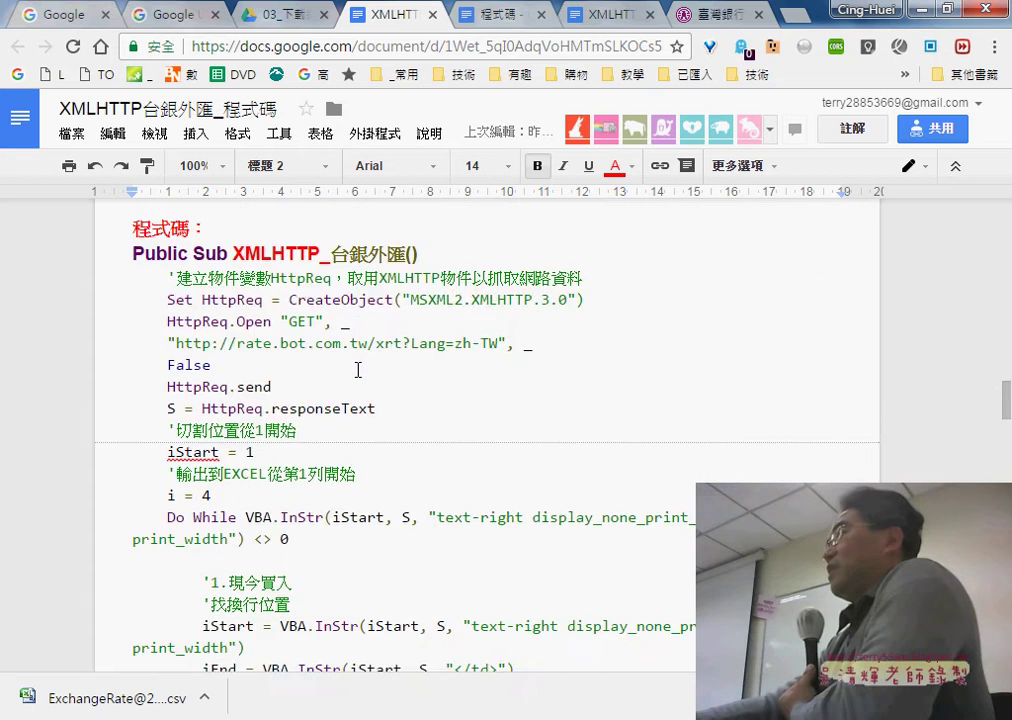
scroll(358, 369, down, 2)
scroll(358, 369, down, 1)
scroll(358, 369, down, 1)
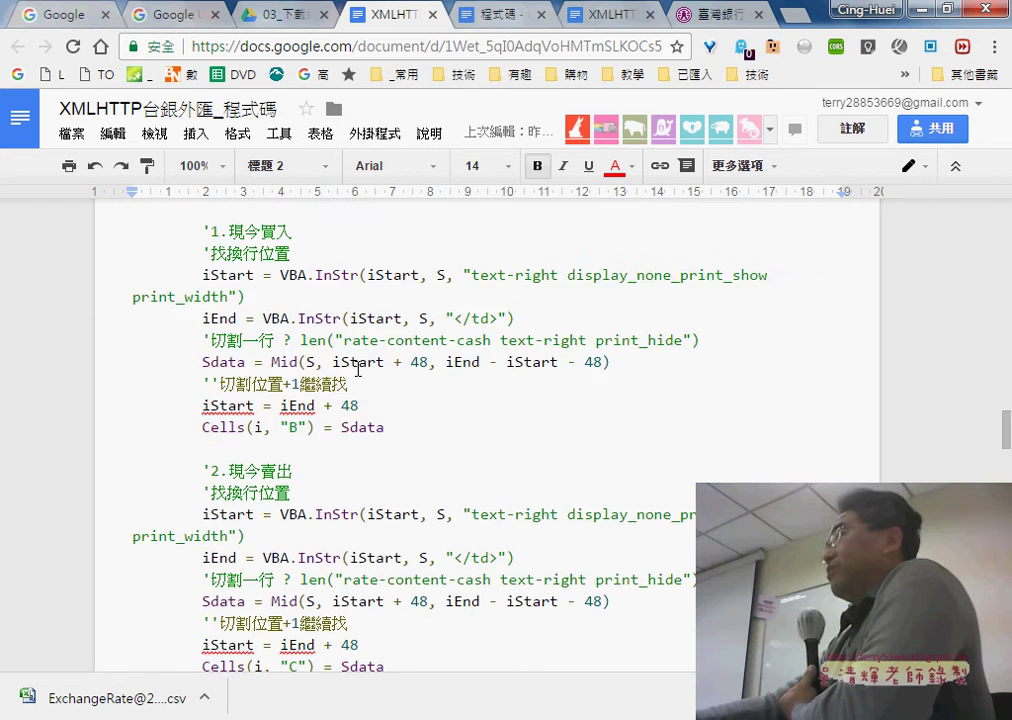
scroll(358, 369, down, 2)
scroll(358, 369, down, 1)
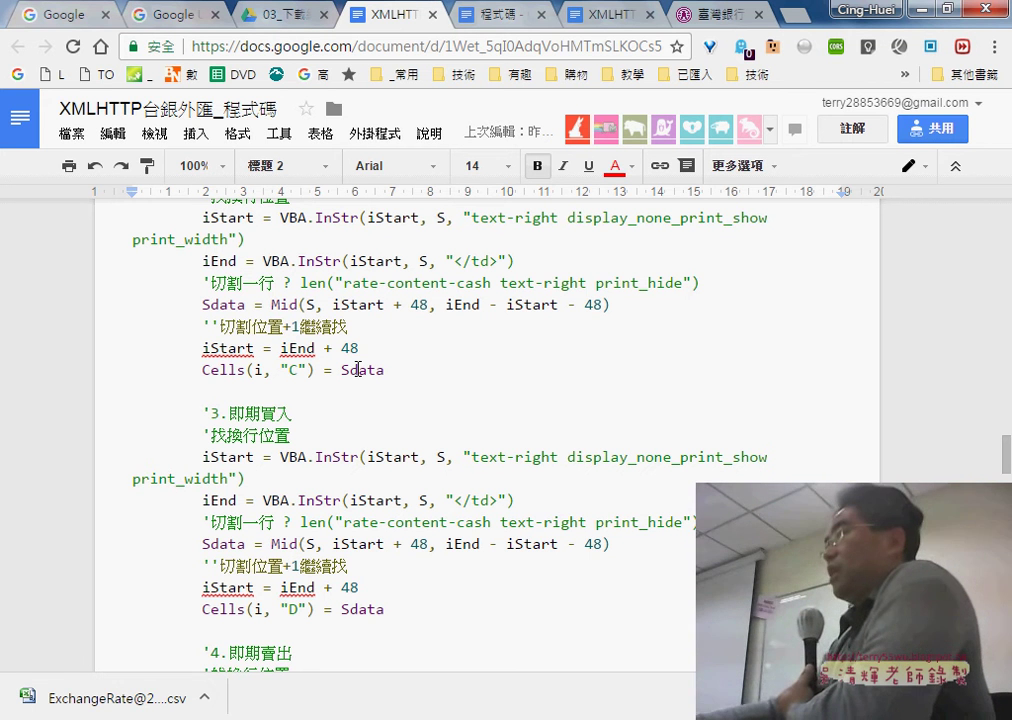
scroll(358, 369, down, 2)
scroll(358, 369, down, 1)
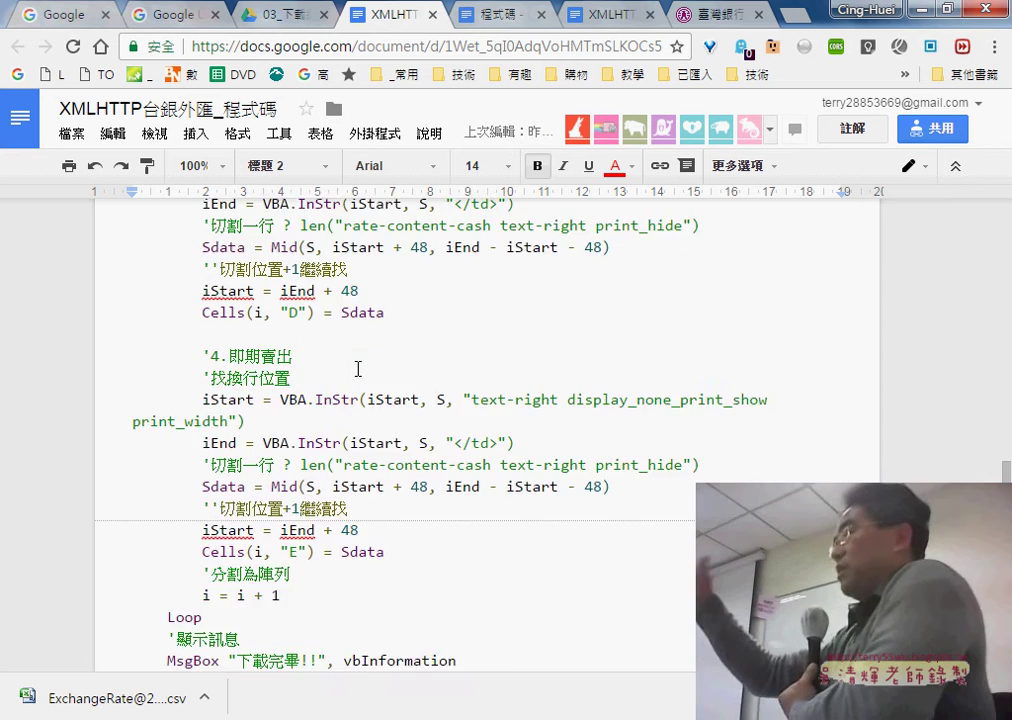
scroll(358, 369, down, 1)
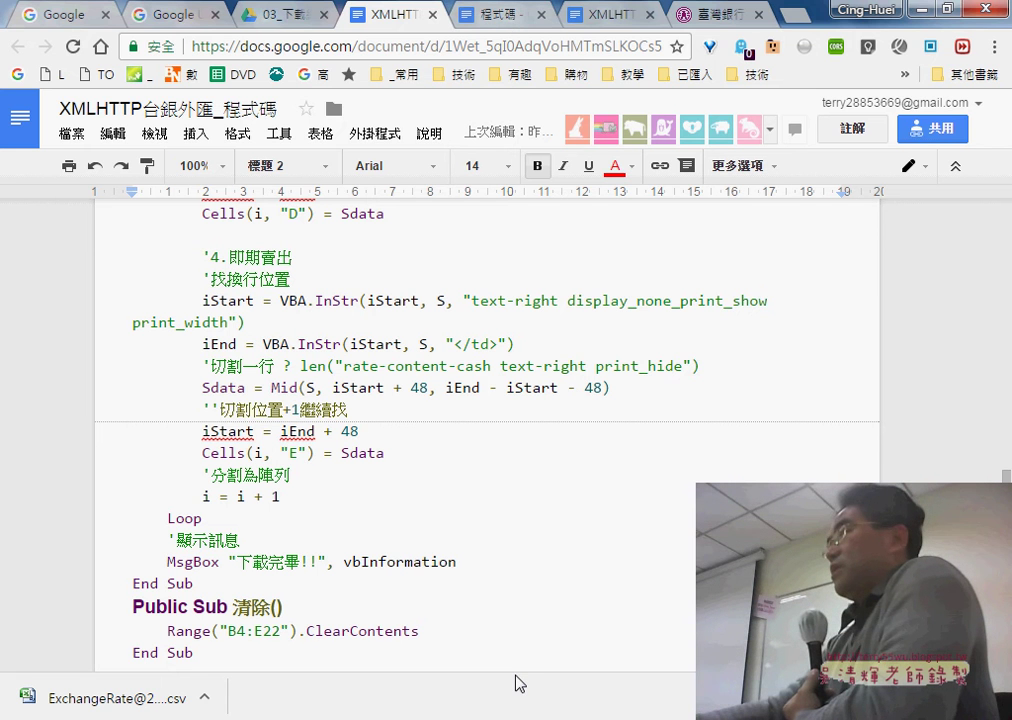
Bring Excel back to the front and add a new blank Sheet3.
mouse_move(525, 715)
click(401, 656)
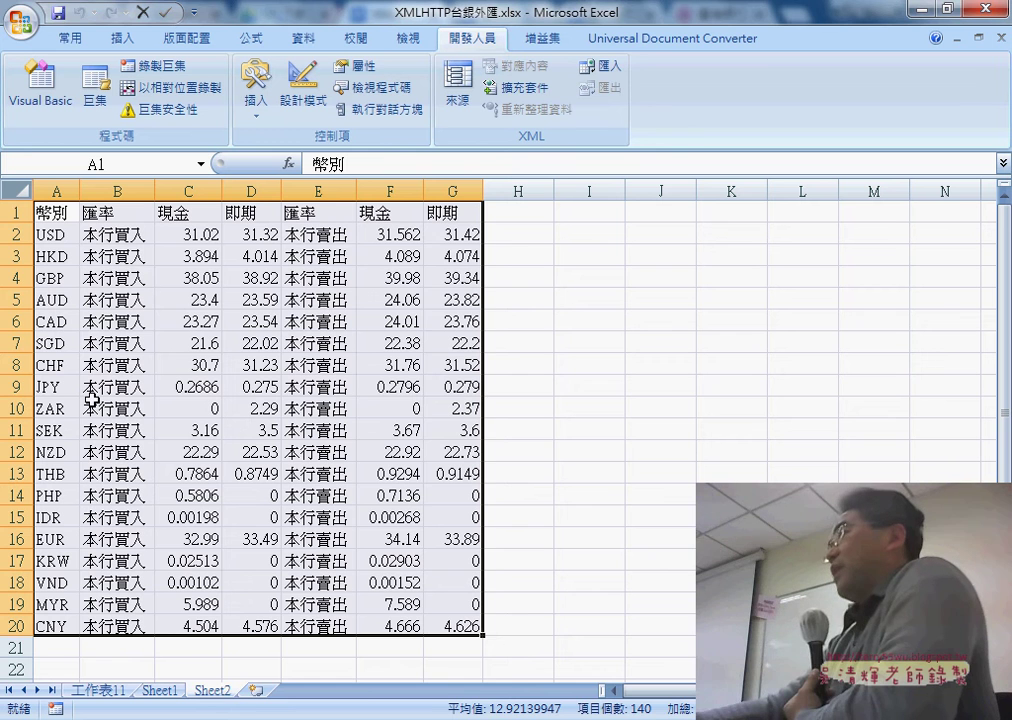
click(157, 692)
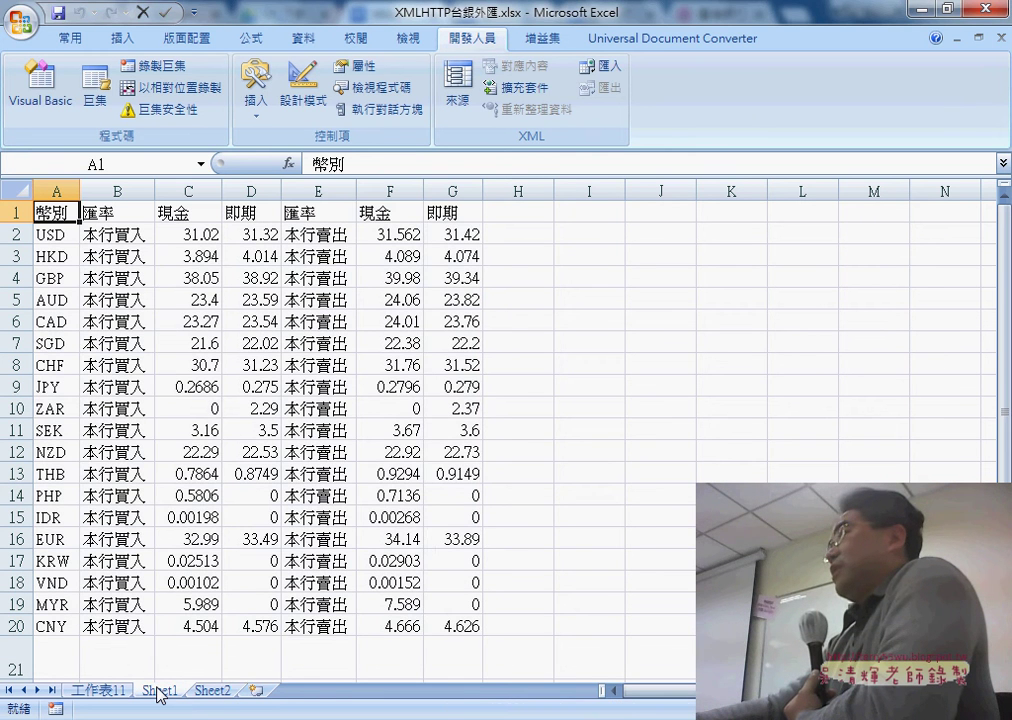
click(253, 691)
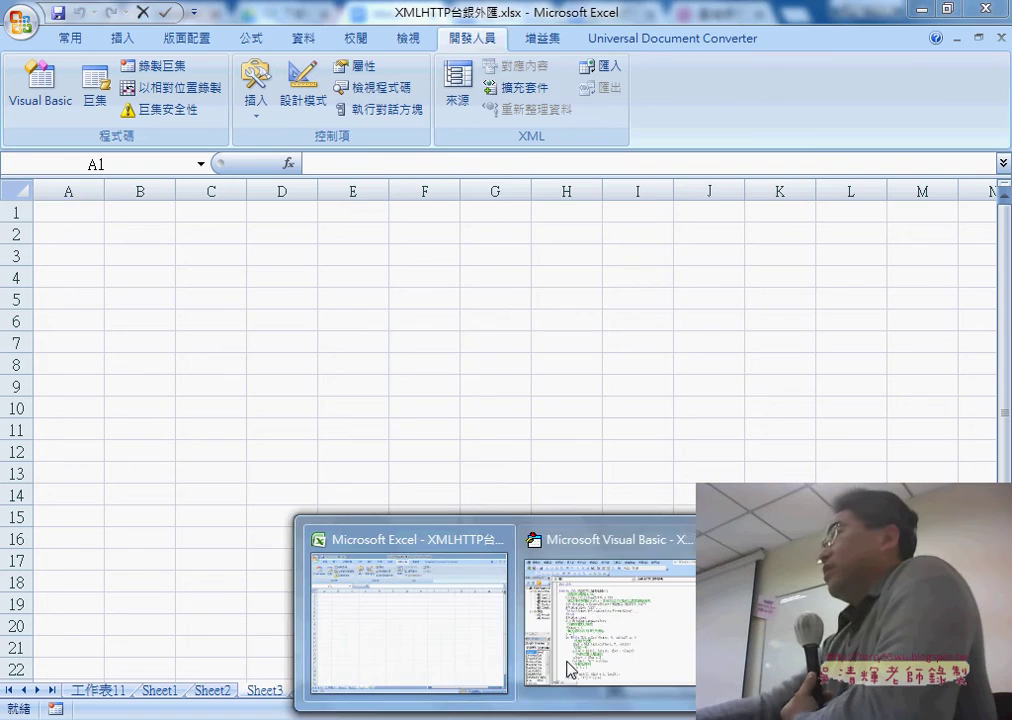
Run XMLHTTP_下載到A欄, dismiss the download message, and copy the rows in A1:A20.
click(606, 614)
scroll(641, 436, up, 4)
scroll(641, 436, up, 4)
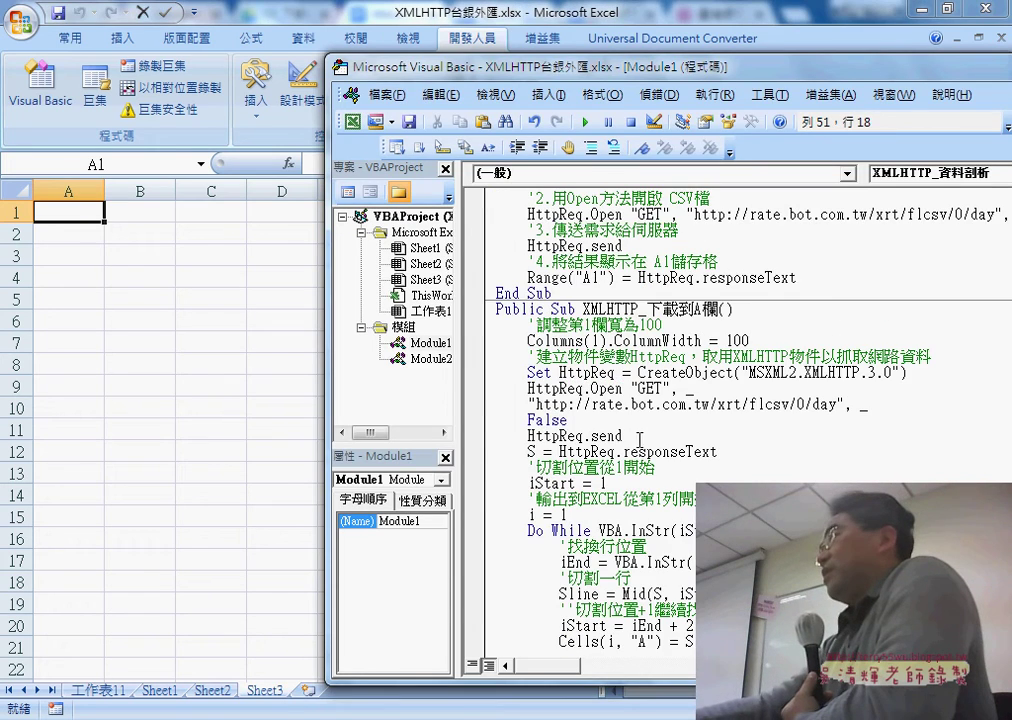
click(704, 318)
click(585, 121)
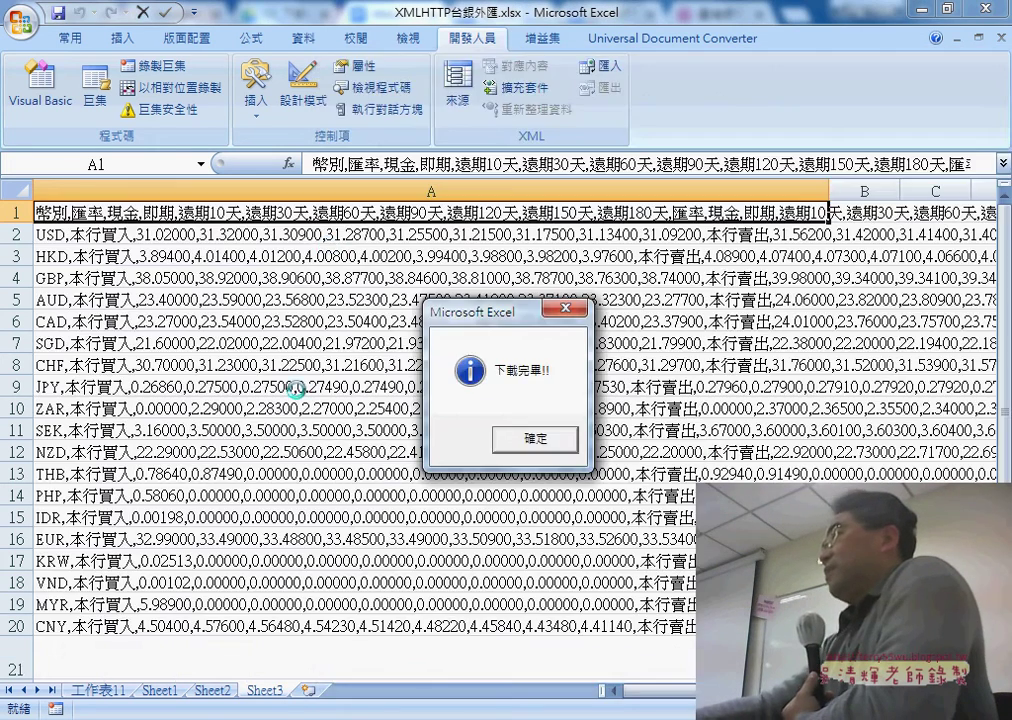
click(535, 436)
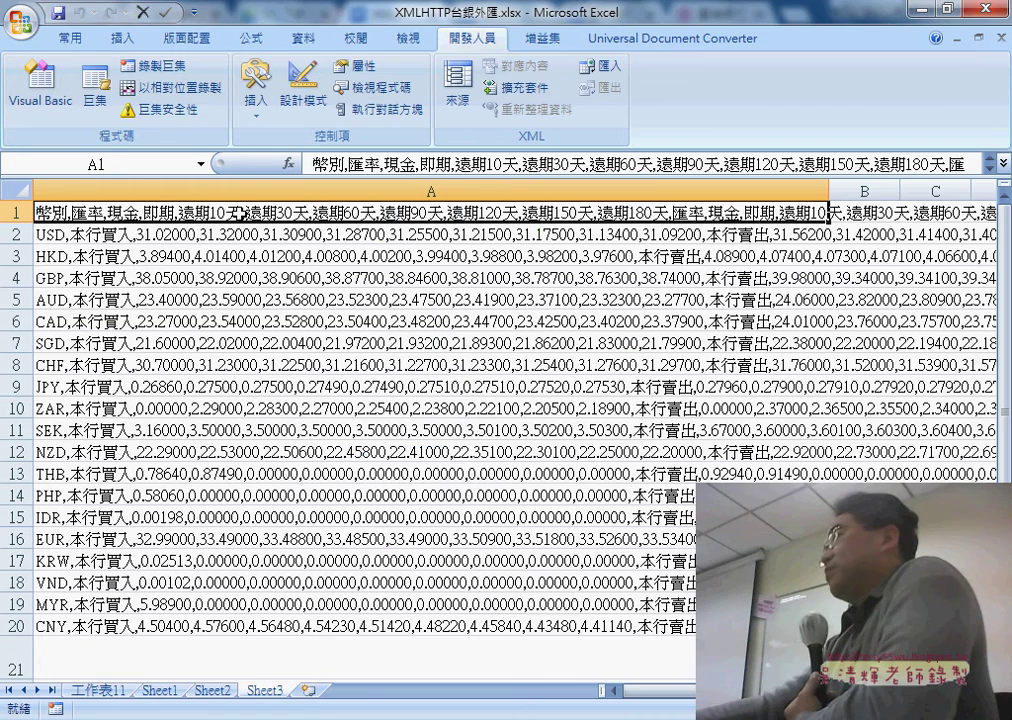
drag(245, 227, 256, 625)
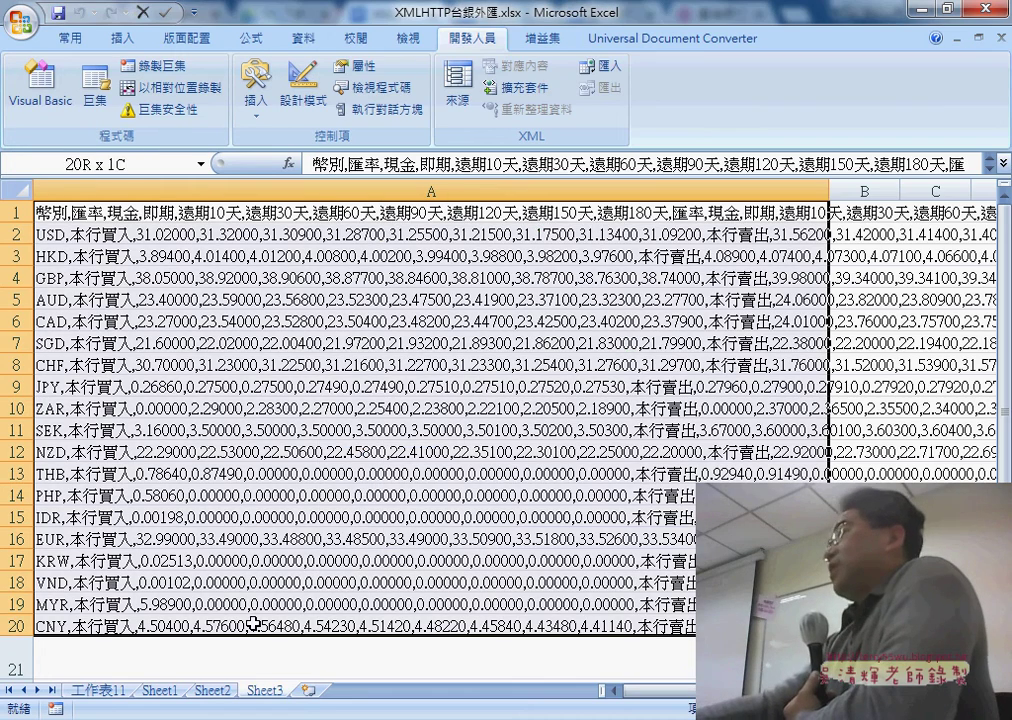
key(ctrl+c)
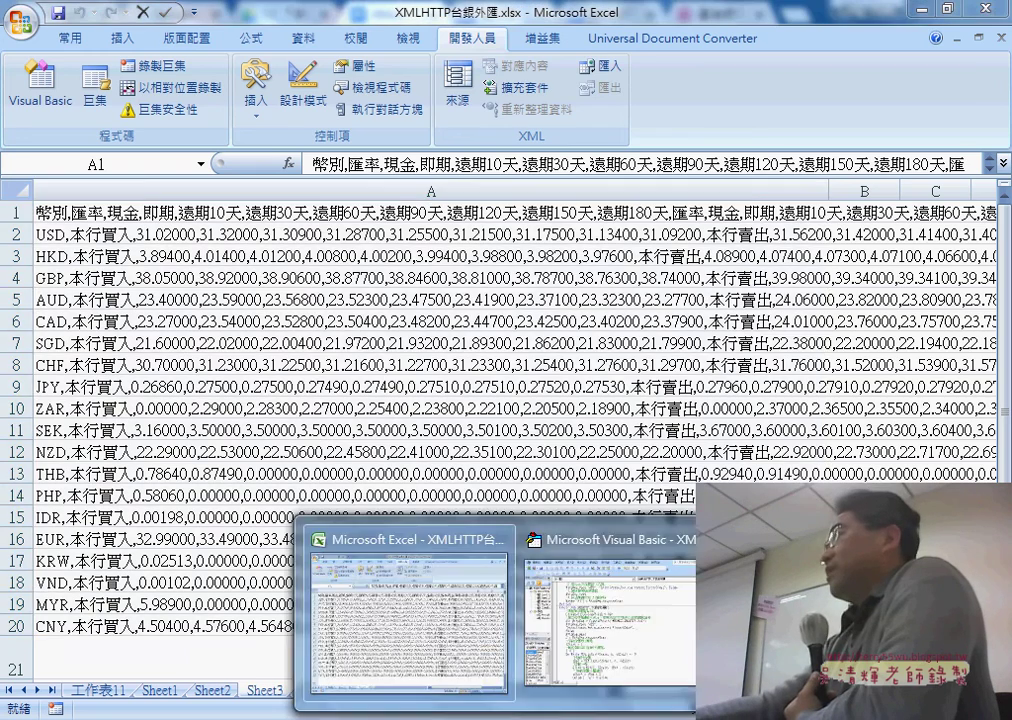
Scroll to and review the Sub 資料剖析 code in the VBA editor.
click(480, 480)
scroll(676, 413, down, 6)
scroll(670, 360, down, 3)
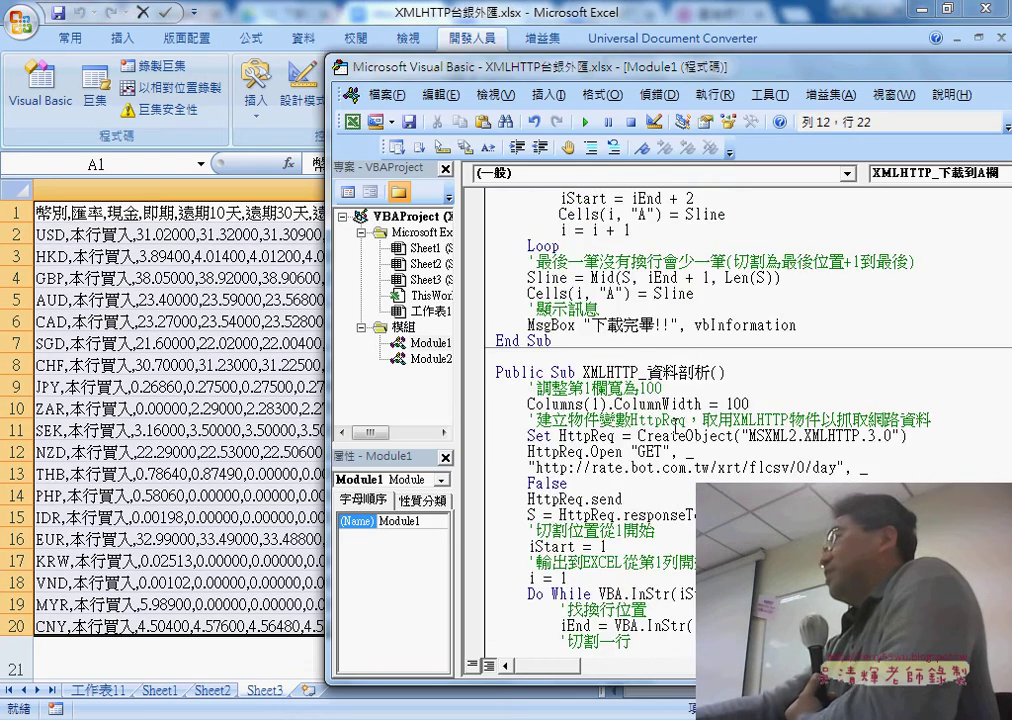
scroll(660, 288, down, 2)
drag(647, 277, 711, 278)
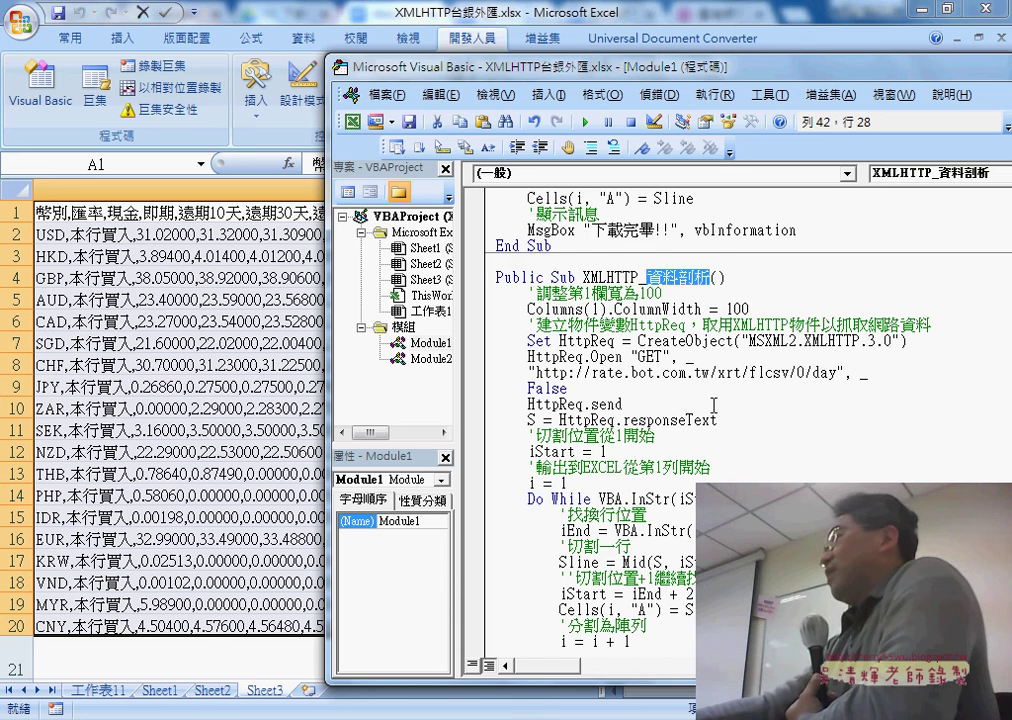
scroll(713, 404, down, 2)
scroll(713, 412, down, 2)
scroll(630, 515, down, 3)
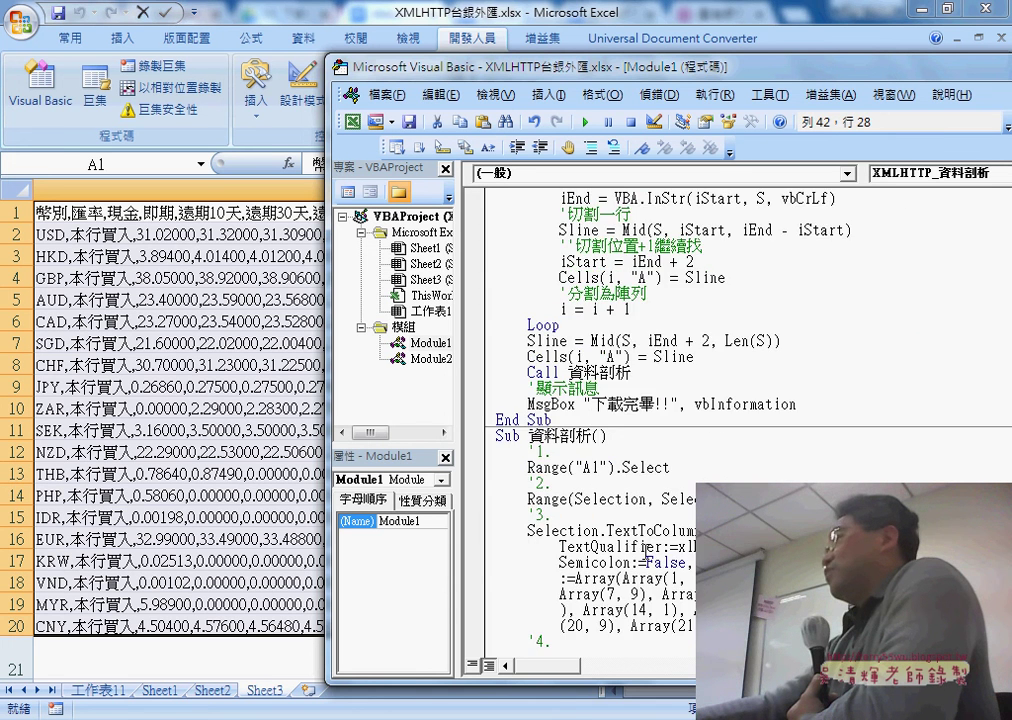
scroll(615, 477, down, 2)
Place the cursor on 資料剖析's final Range("A1").Select line and return to the Sheet2 worksheet.
click(563, 354)
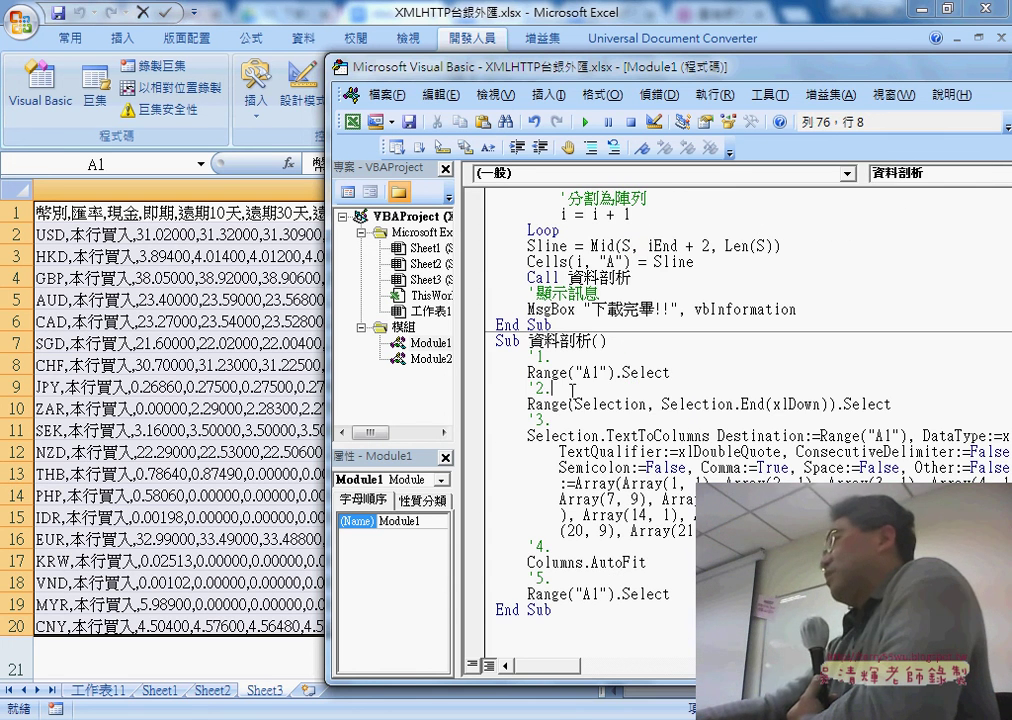
click(579, 590)
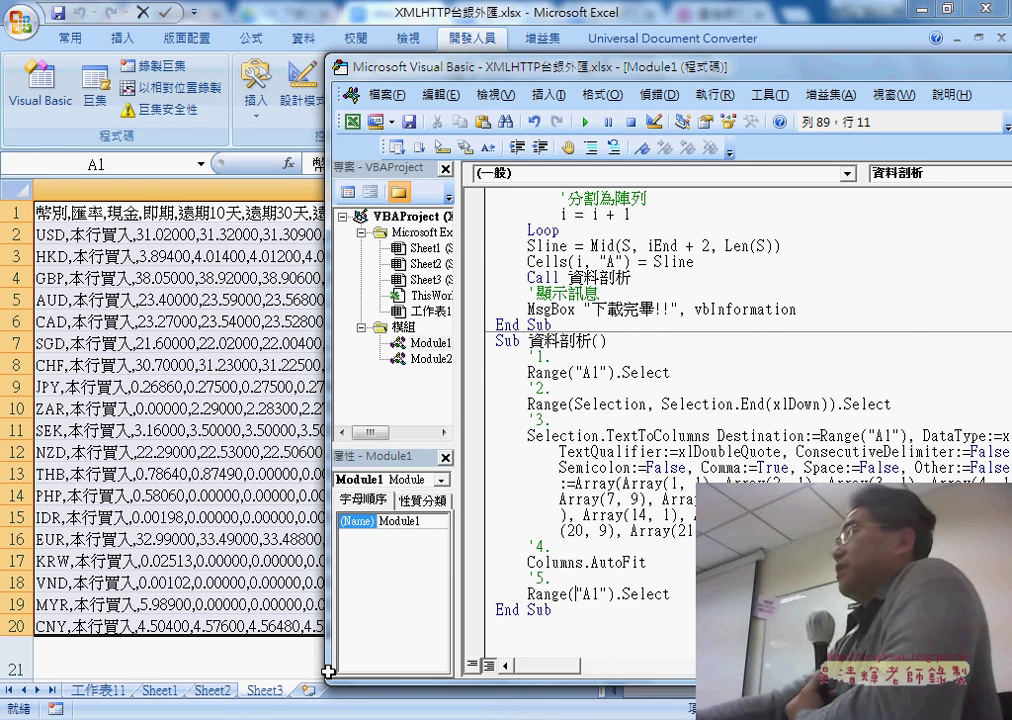
key(ctrl+F8)
key(alt+F11)
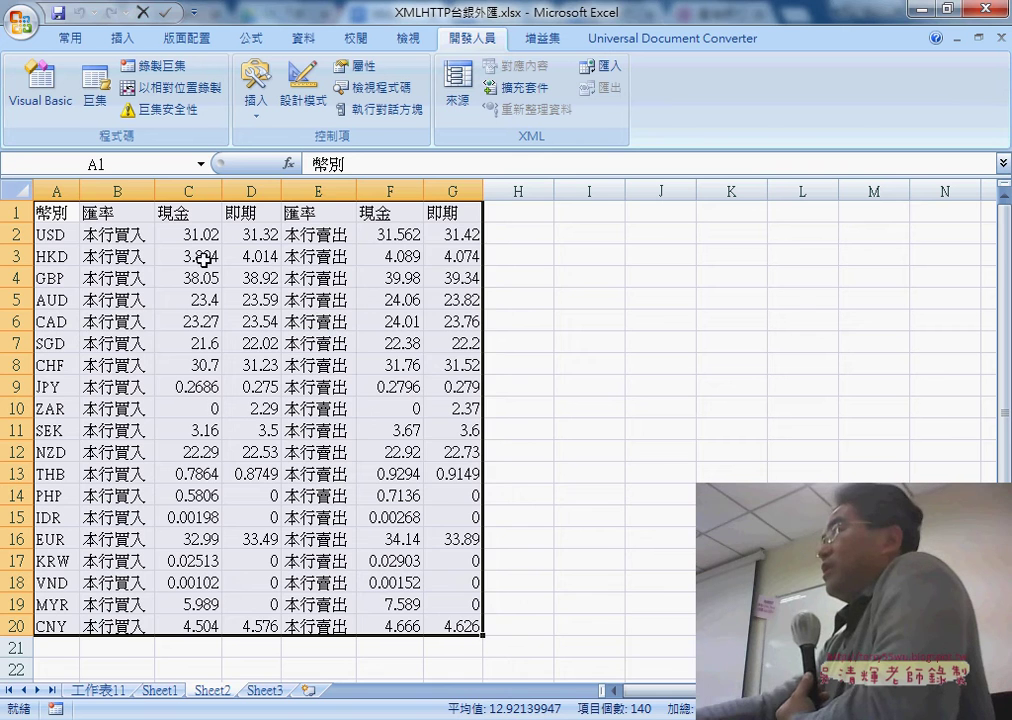
Select columns C and D holding the 現金 and 即期 buying rates.
drag(188, 190, 250, 190)
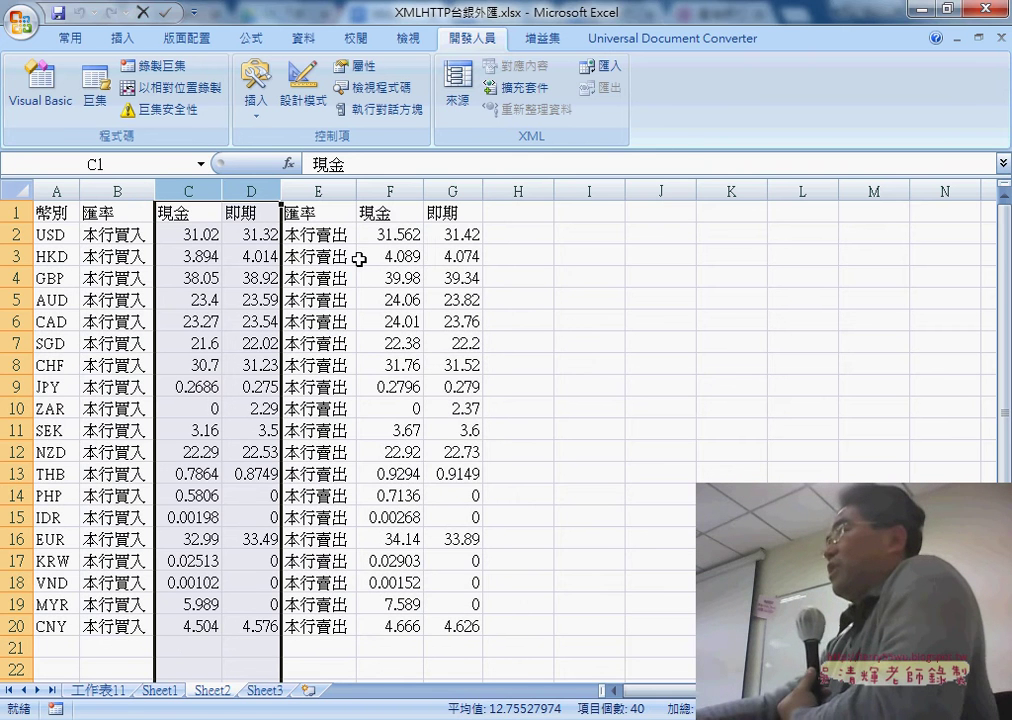